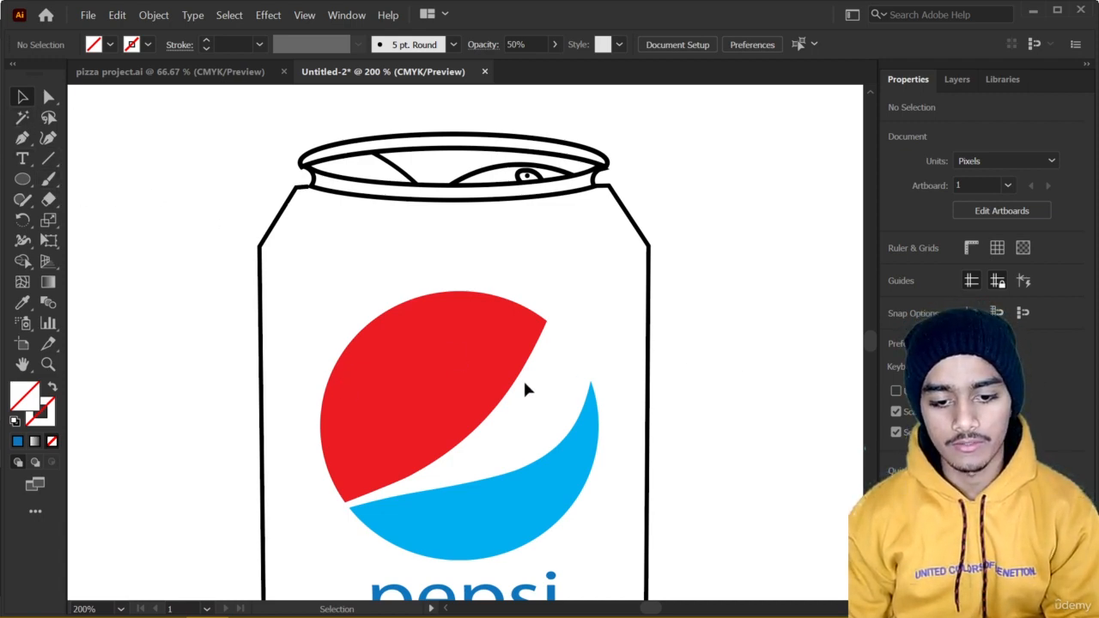
# Fill the can body outline with a medium blue of C 83.14, M 44.71, Y 0, K 0.
pyautogui.click(648, 373)
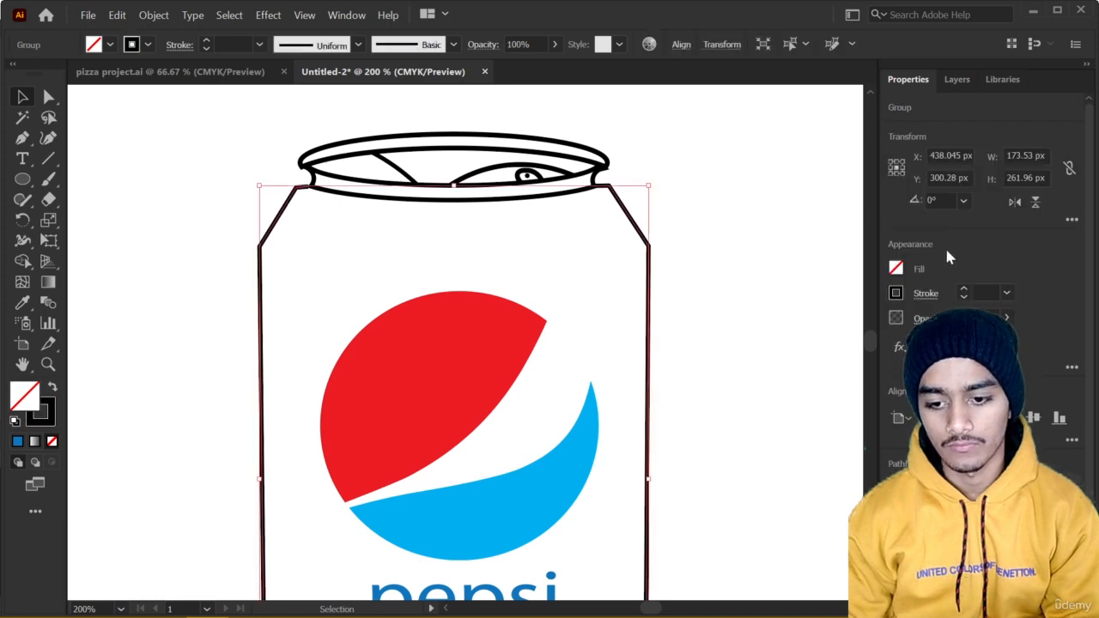
pyautogui.click(898, 270)
pyautogui.click(793, 331)
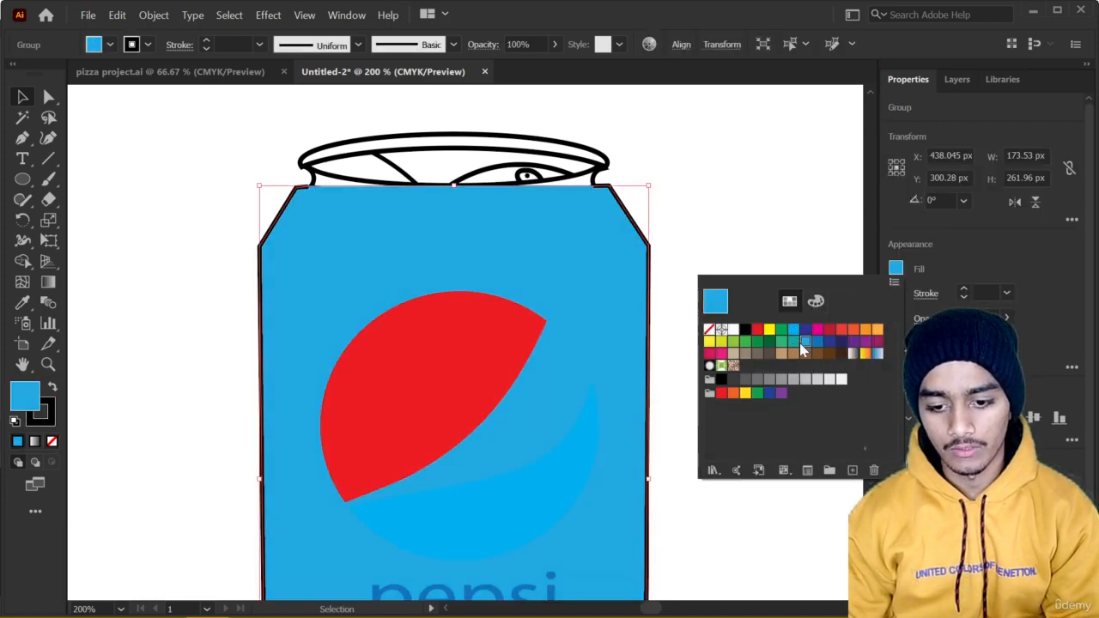
pyautogui.click(795, 341)
pyautogui.click(806, 332)
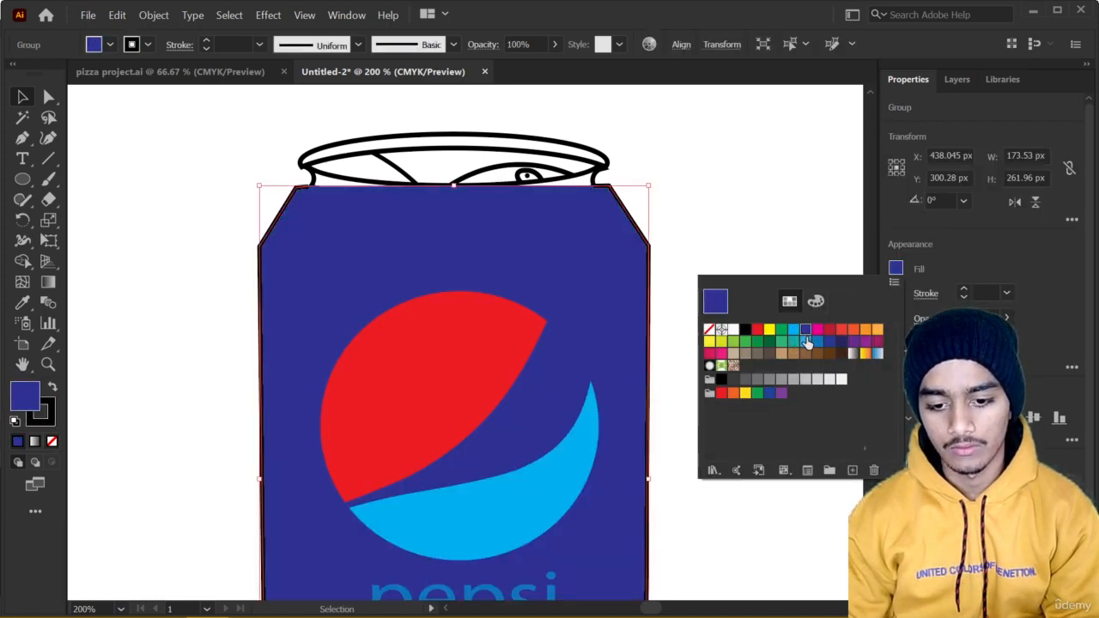
pyautogui.click(816, 303)
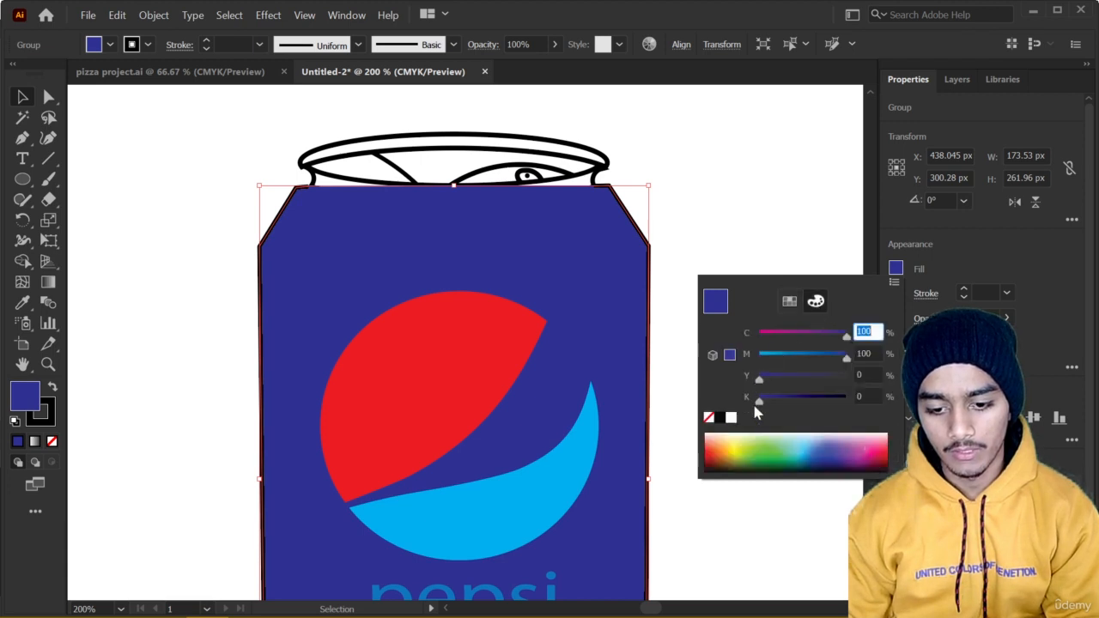
pyautogui.click(810, 447)
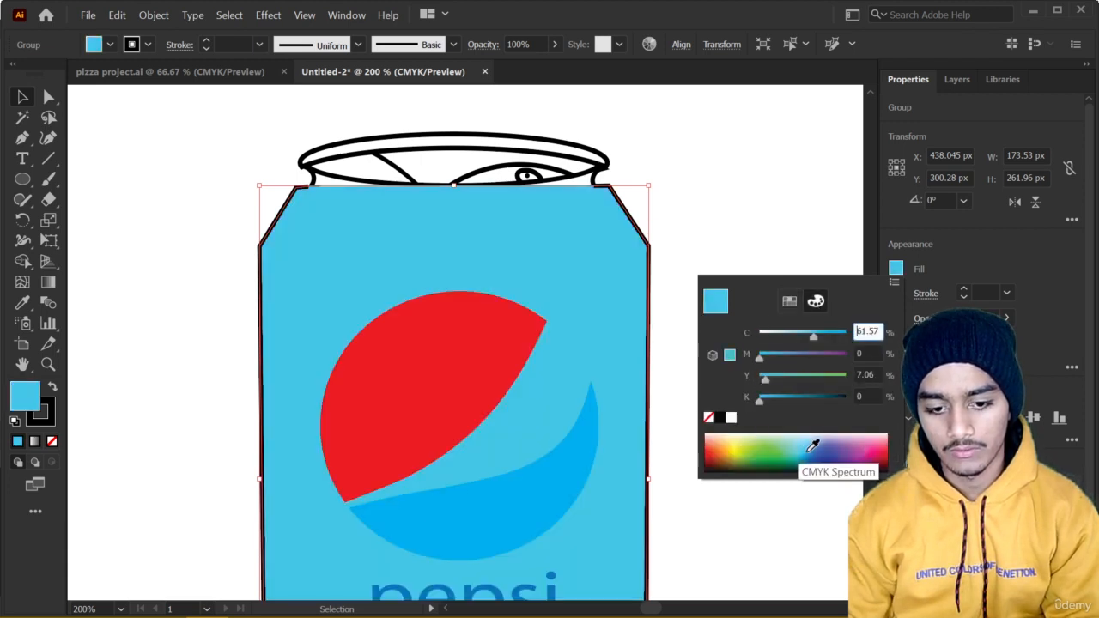
pyautogui.click(814, 448)
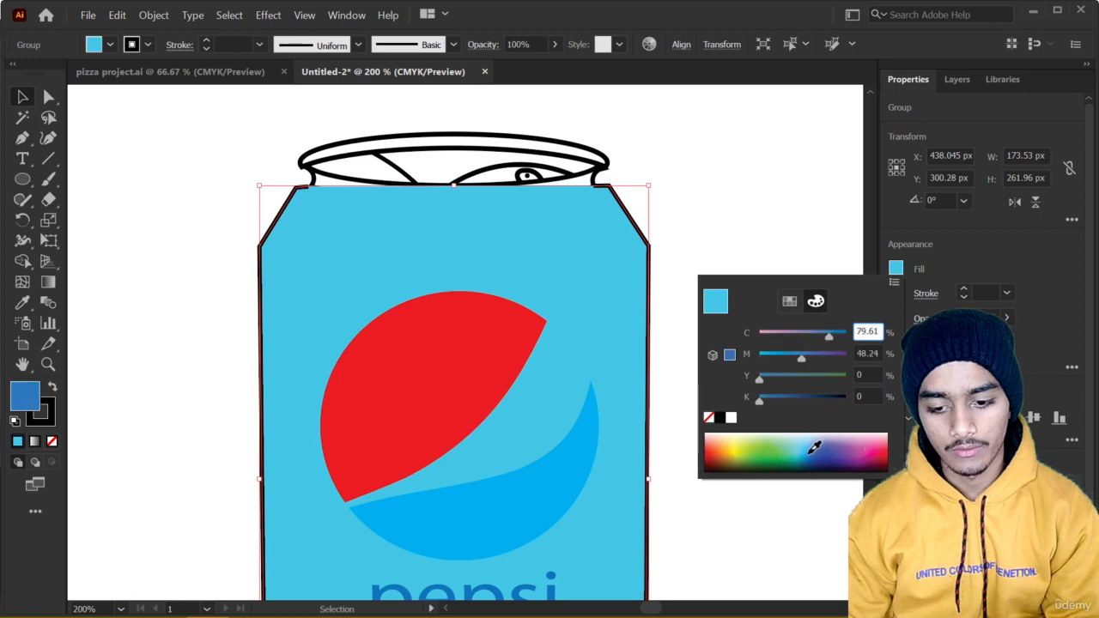
pyautogui.click(821, 441)
pyautogui.click(819, 447)
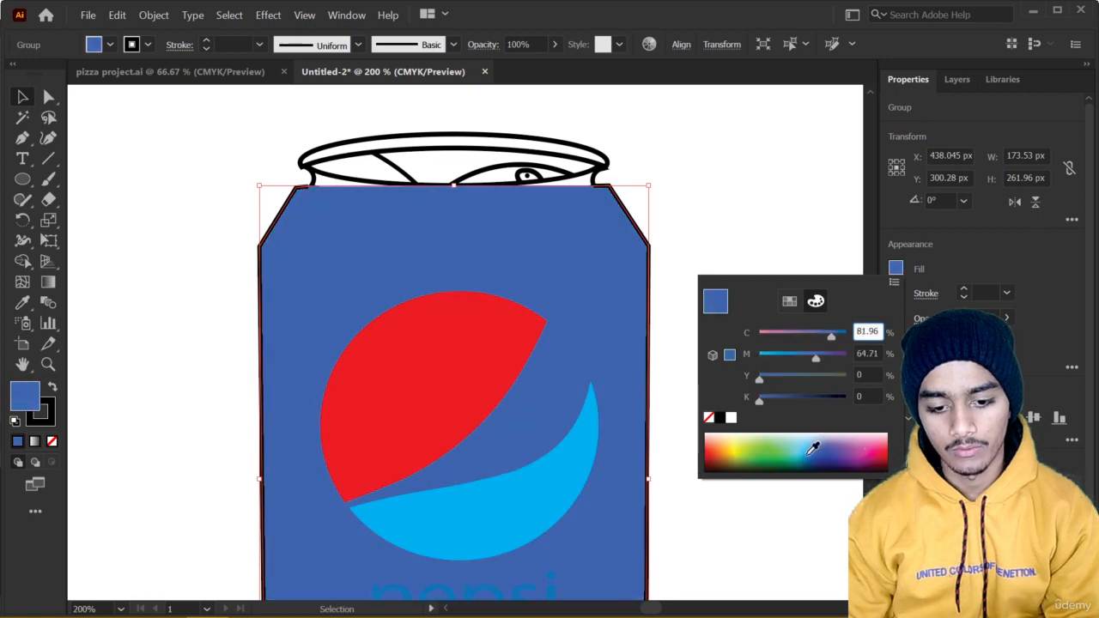
pyautogui.click(818, 444)
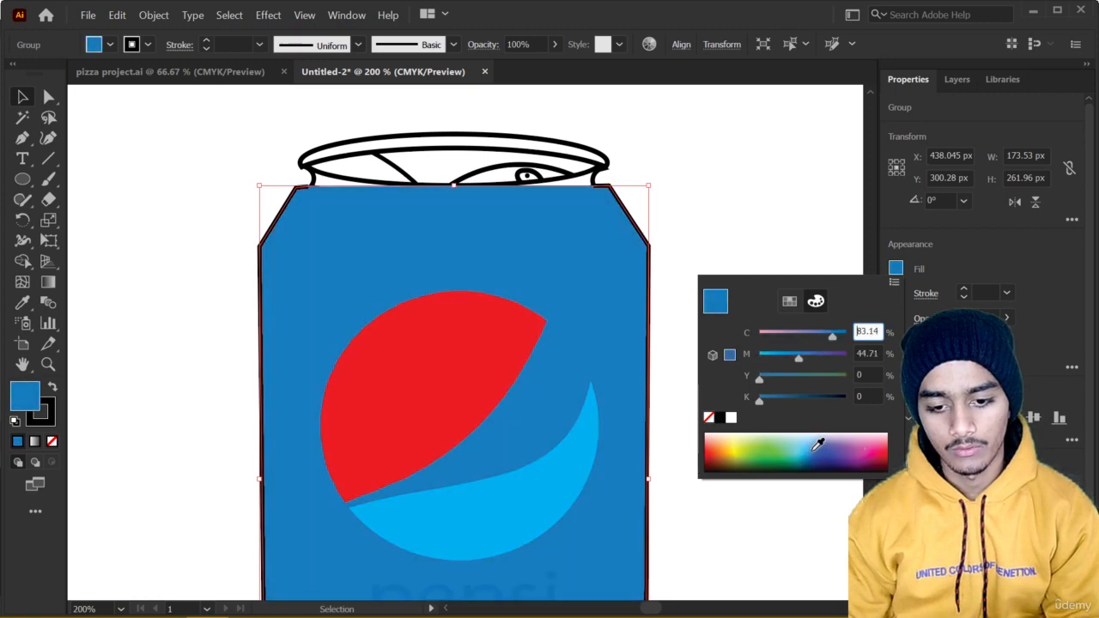
pyautogui.click(29, 97)
pyautogui.click(129, 136)
# Recolor the "pepsi" text on the can to dark navy with C 95.29, M 90.2, Y 41.96, K 63.14.
pyautogui.scroll(-3, 530, 384)
pyautogui.scroll(1, 570, 422)
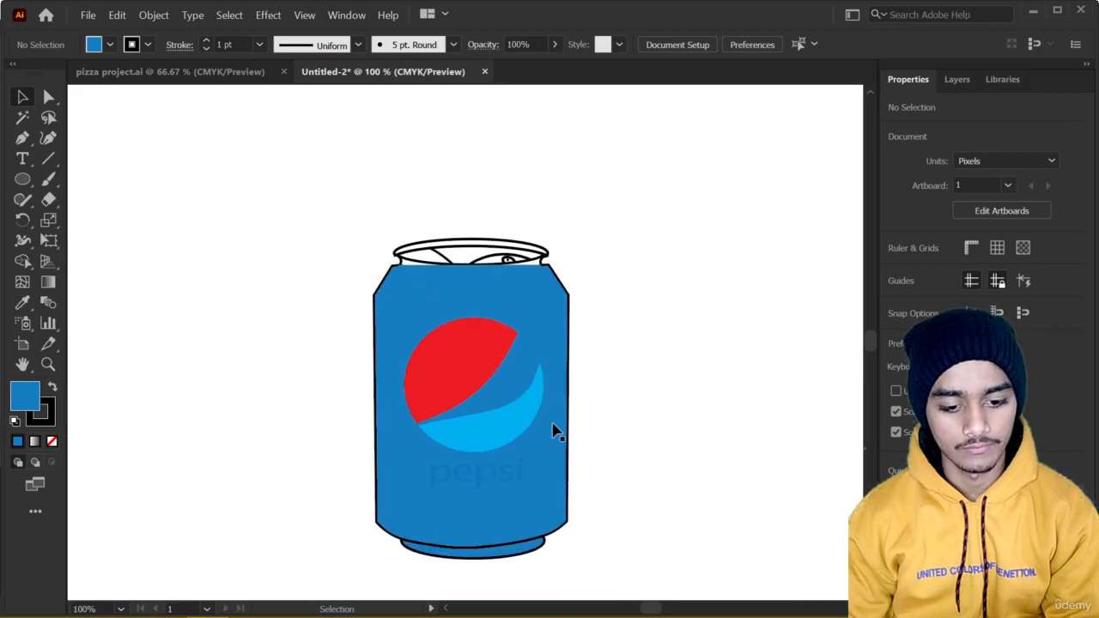
pyautogui.click(473, 490)
pyautogui.click(896, 269)
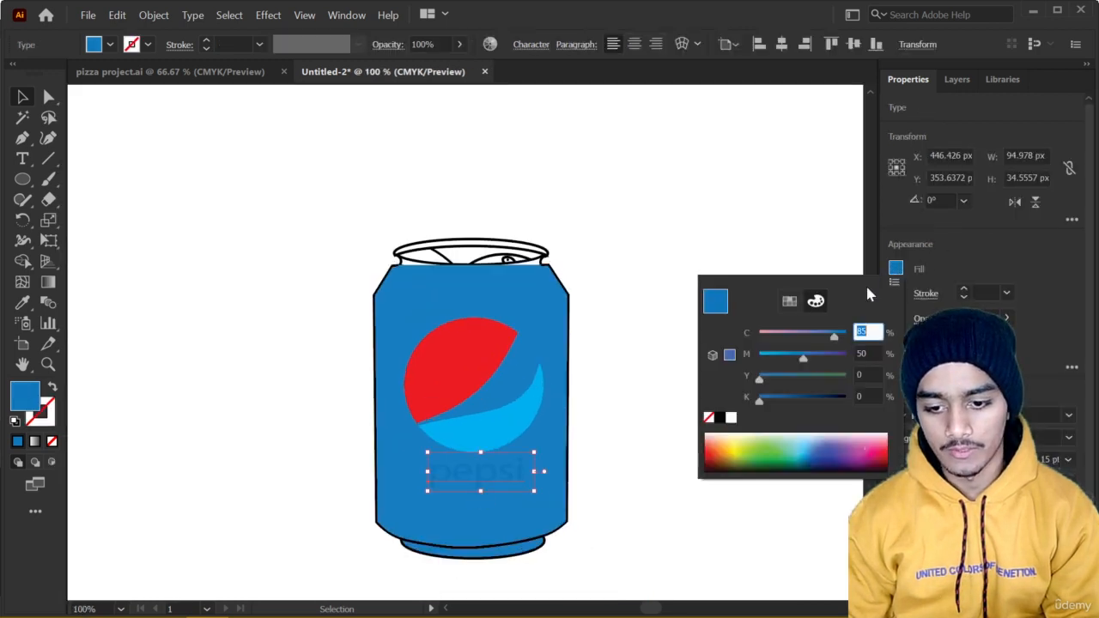
pyautogui.moveTo(820, 454); pyautogui.dragTo(828, 461)
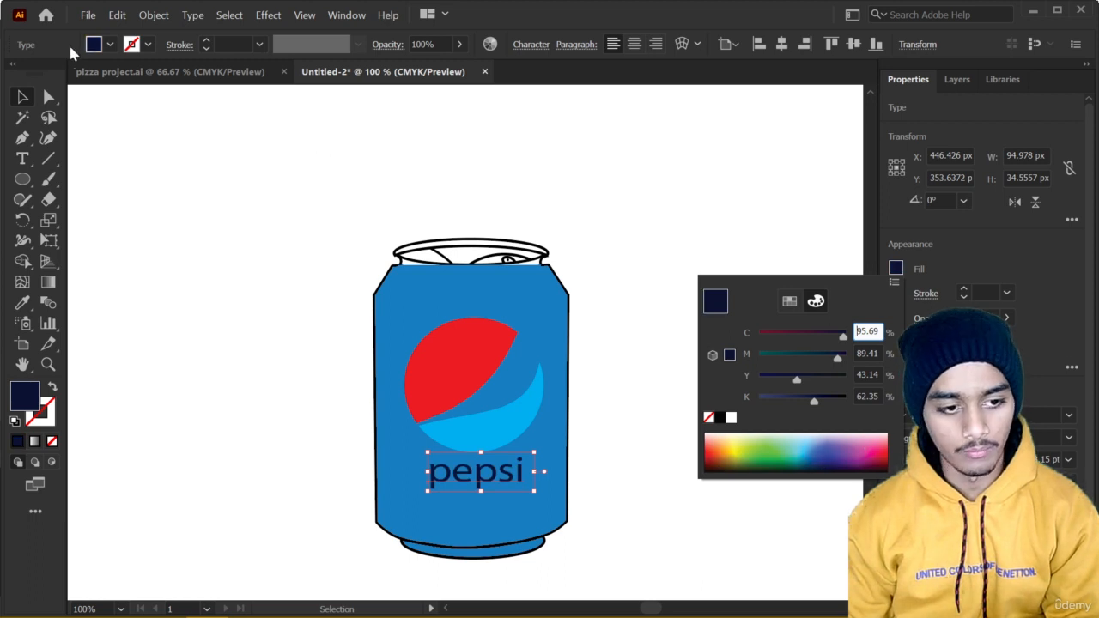
pyautogui.moveTo(840, 443); pyautogui.dragTo(831, 459)
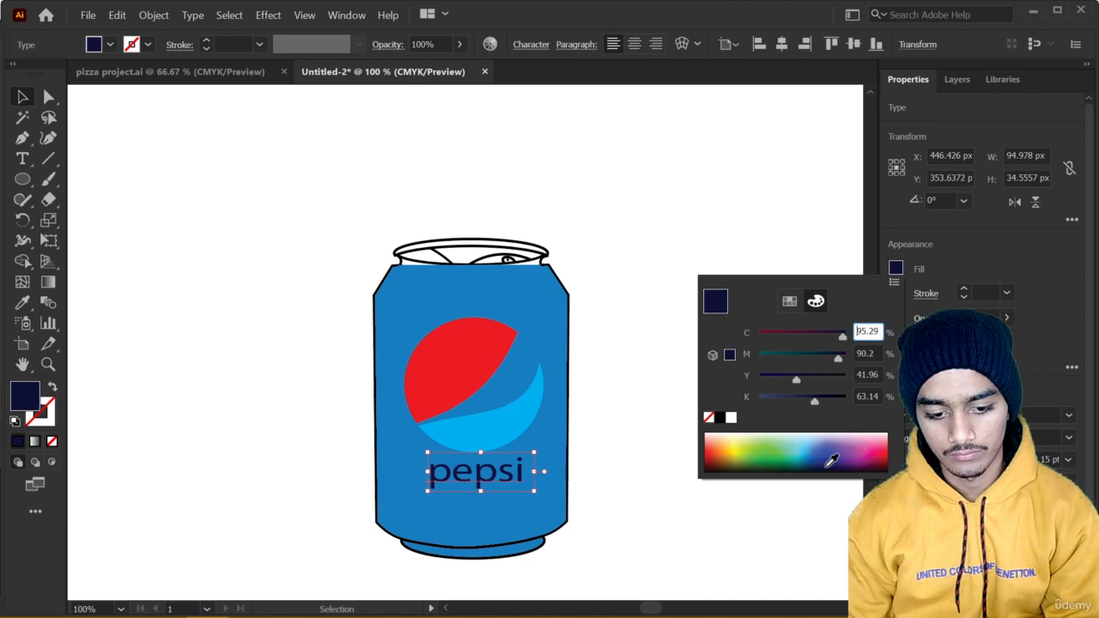
pyautogui.click(22, 97)
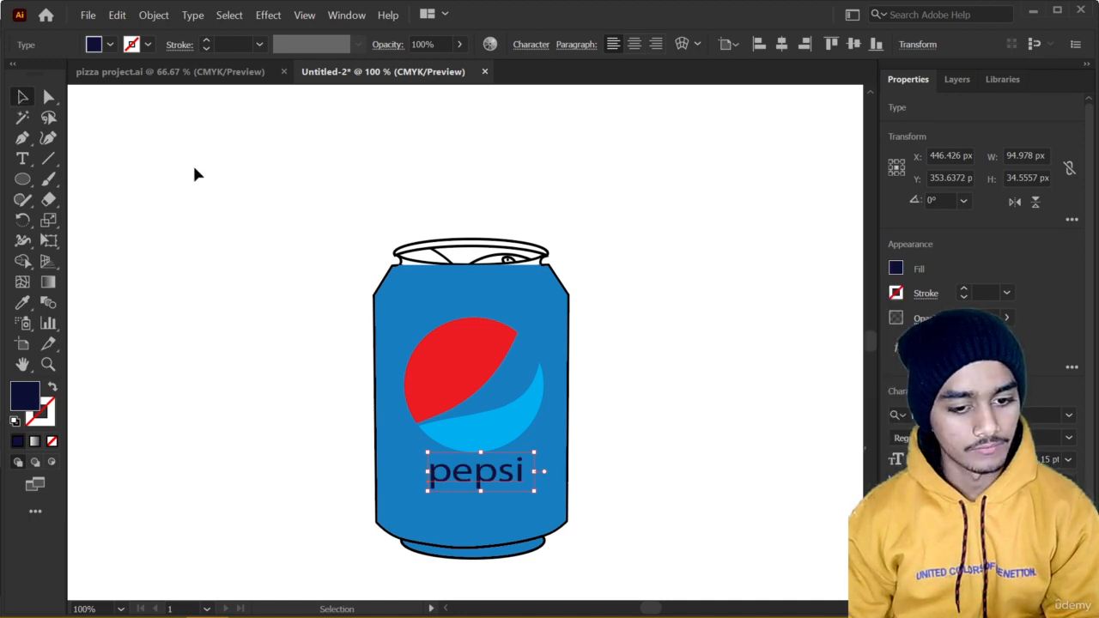
pyautogui.click(257, 196)
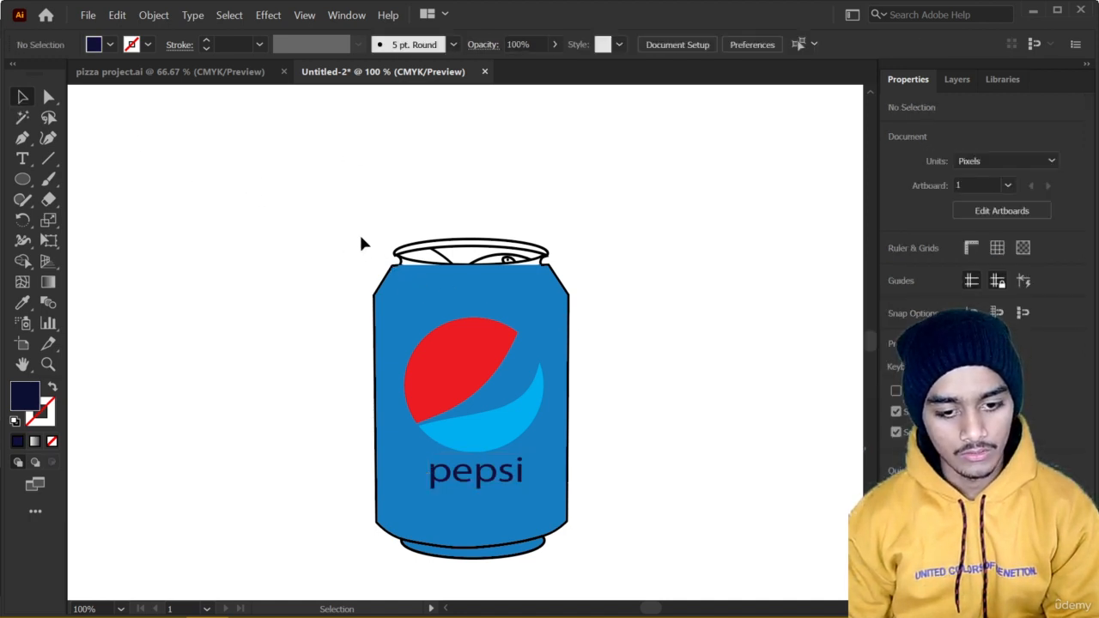
# Select the blue can body and send it backward two levels in the stacking order.
pyautogui.scroll(1, 518, 274)
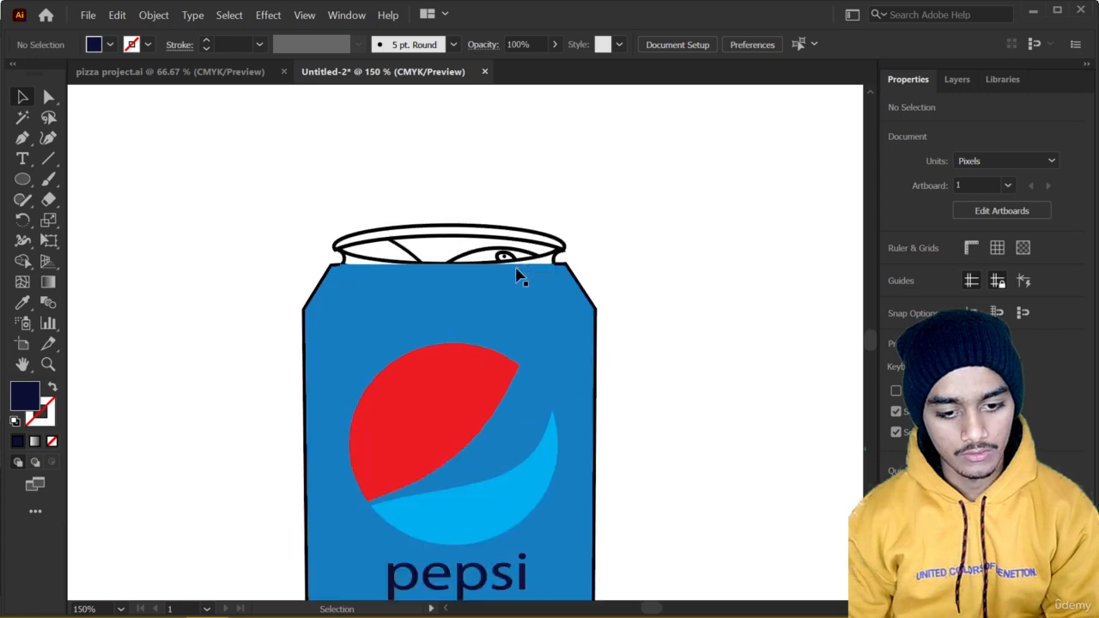
pyautogui.rightClick(474, 316)
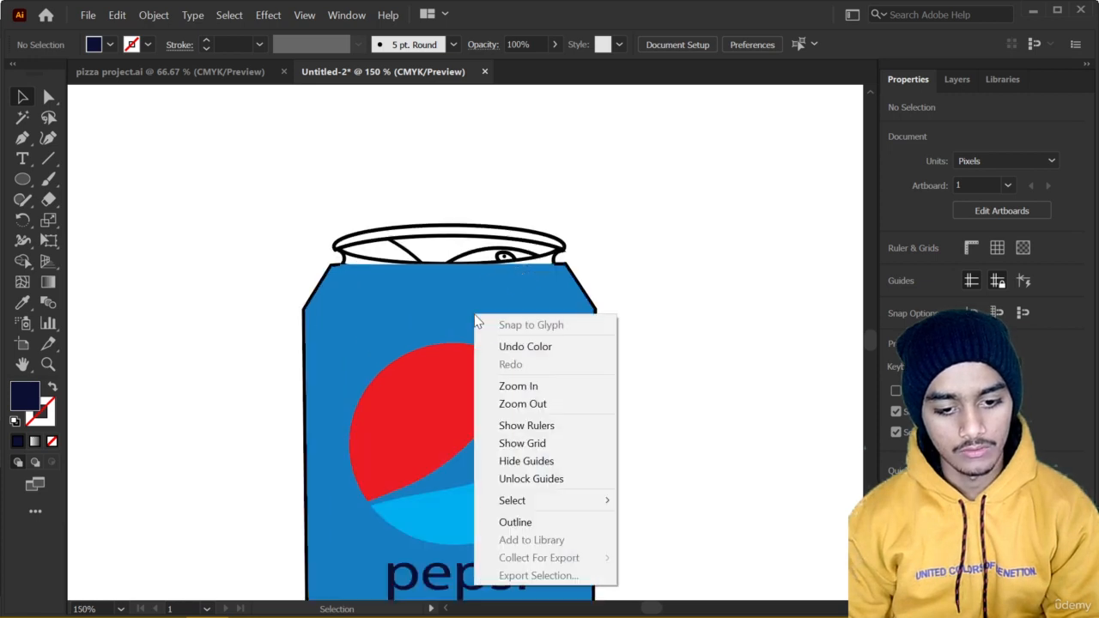
pyautogui.click(337, 324)
pyautogui.rightClick(360, 316)
pyautogui.moveTo(511, 513)
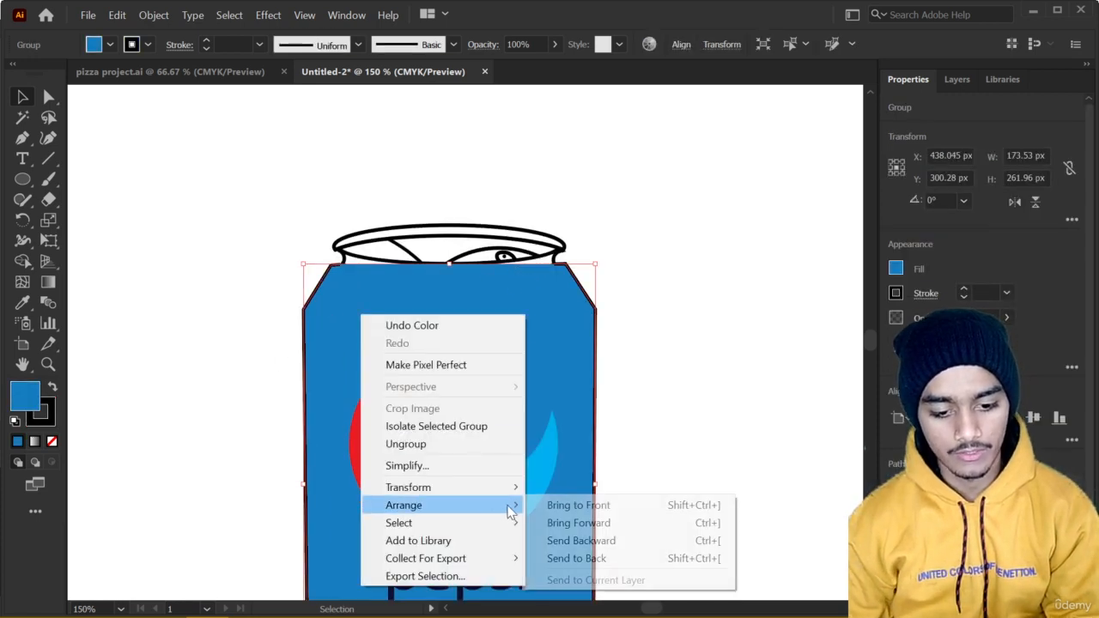
pyautogui.click(558, 541)
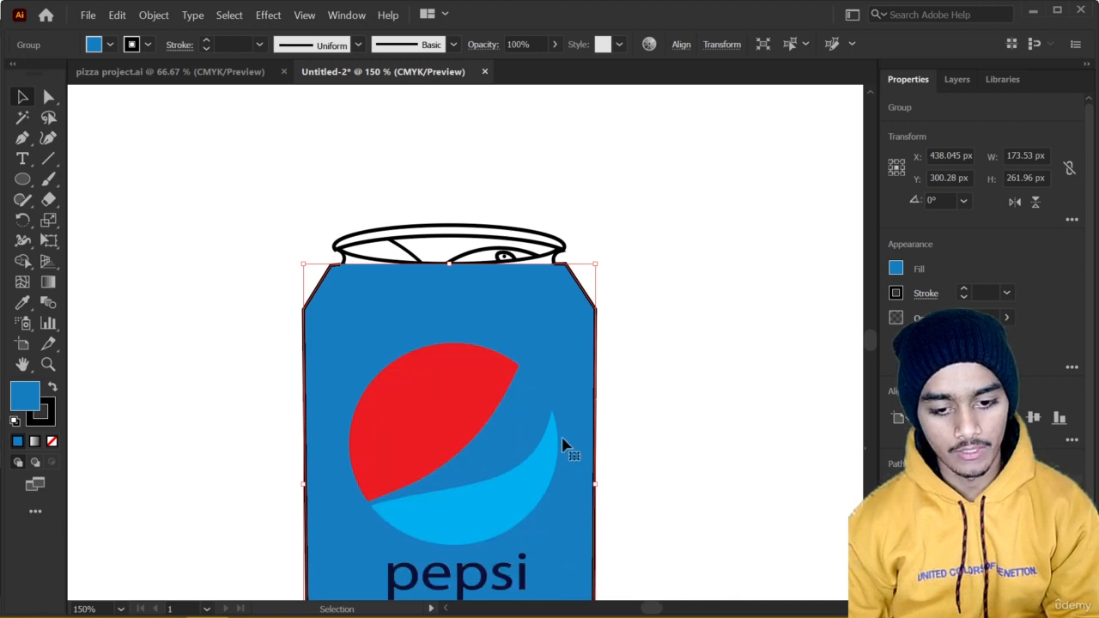
pyautogui.rightClick(565, 356)
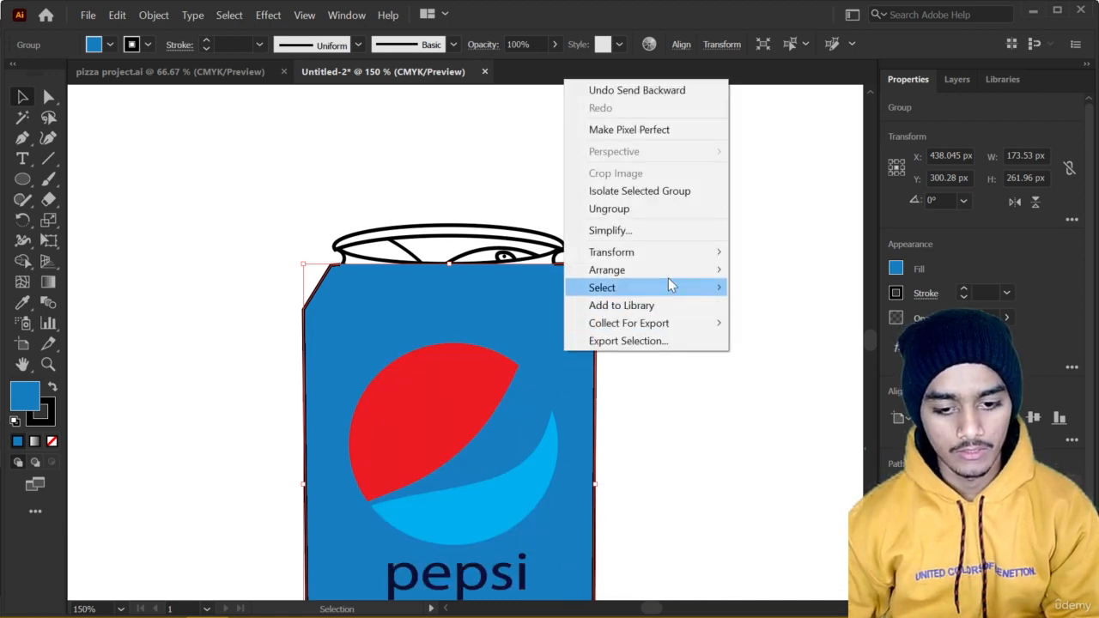
pyautogui.moveTo(687, 270)
pyautogui.click(758, 308)
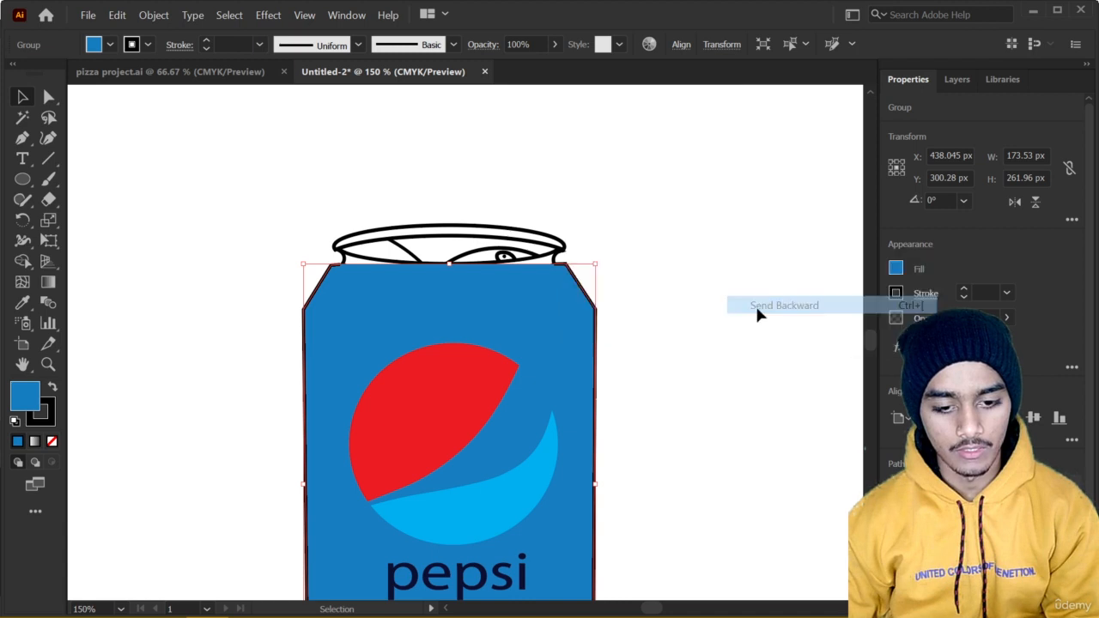
# Send the blue can body to the back of the stacking order, behind the can's neck ring, and deselect it.
pyautogui.rightClick(557, 315)
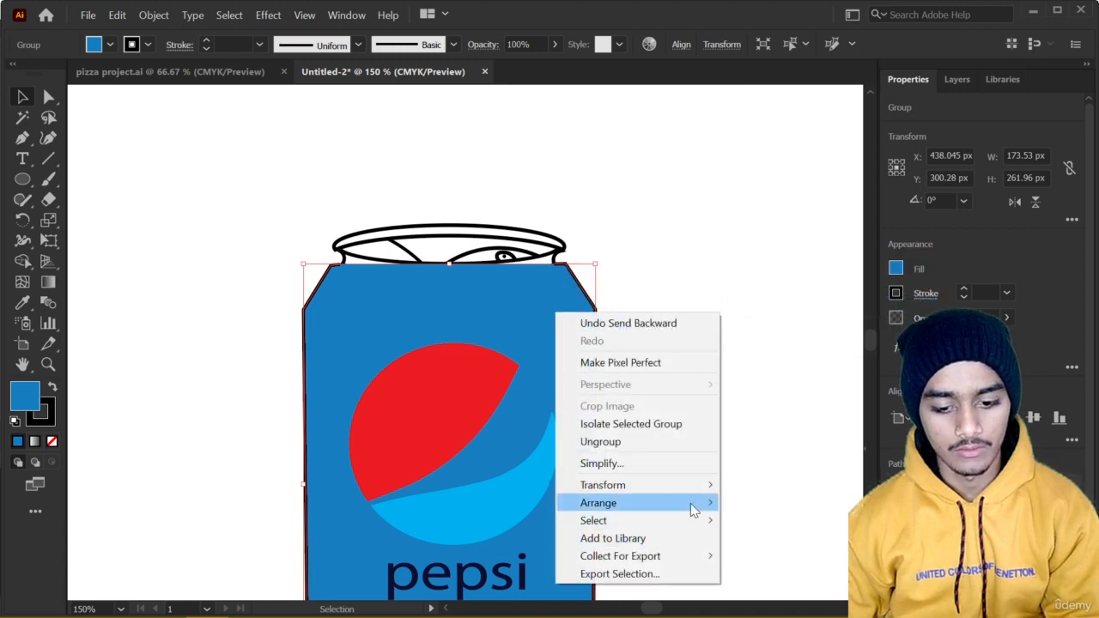
pyautogui.moveTo(694, 510)
pyautogui.click(754, 558)
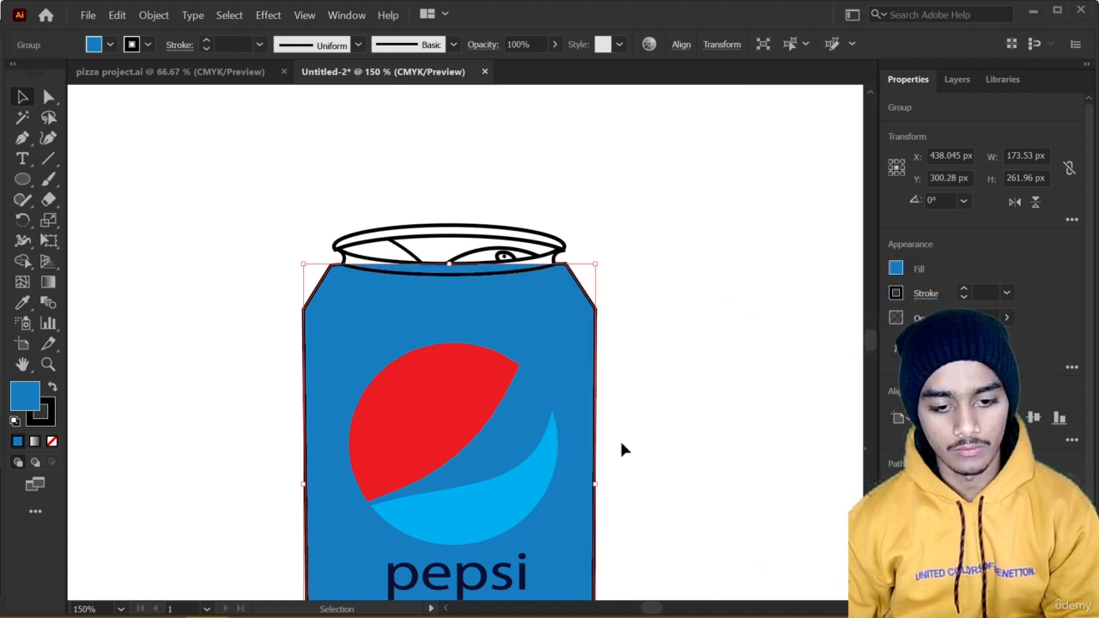
pyautogui.scroll(-2, 183, 268)
pyautogui.scroll(1, 159, 321)
pyautogui.moveTo(198, 313); pyautogui.dragTo(302, 291)
pyautogui.click(198, 197)
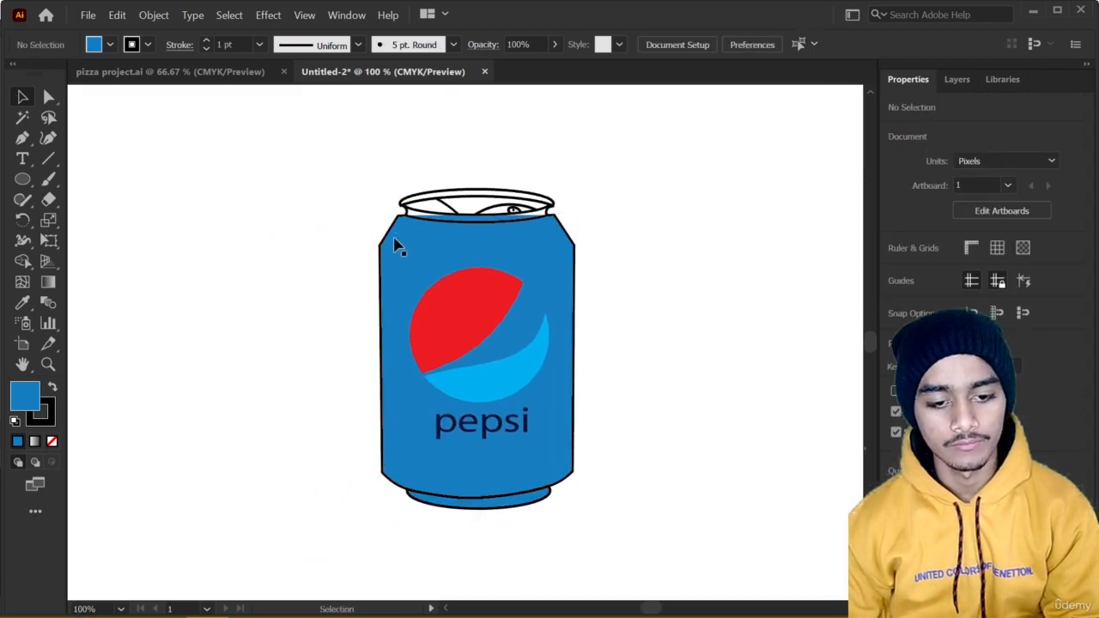
# Fill the narrow neck ring below the can's rim with the K=60 gray swatch.
pyautogui.scroll(2, 396, 237)
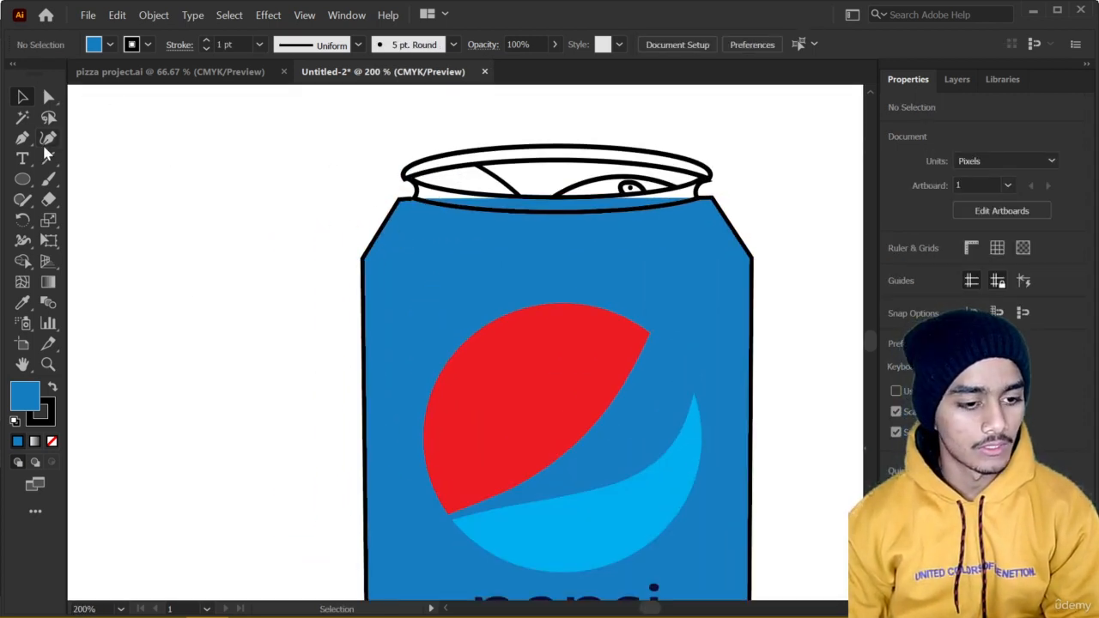
pyautogui.click(440, 206)
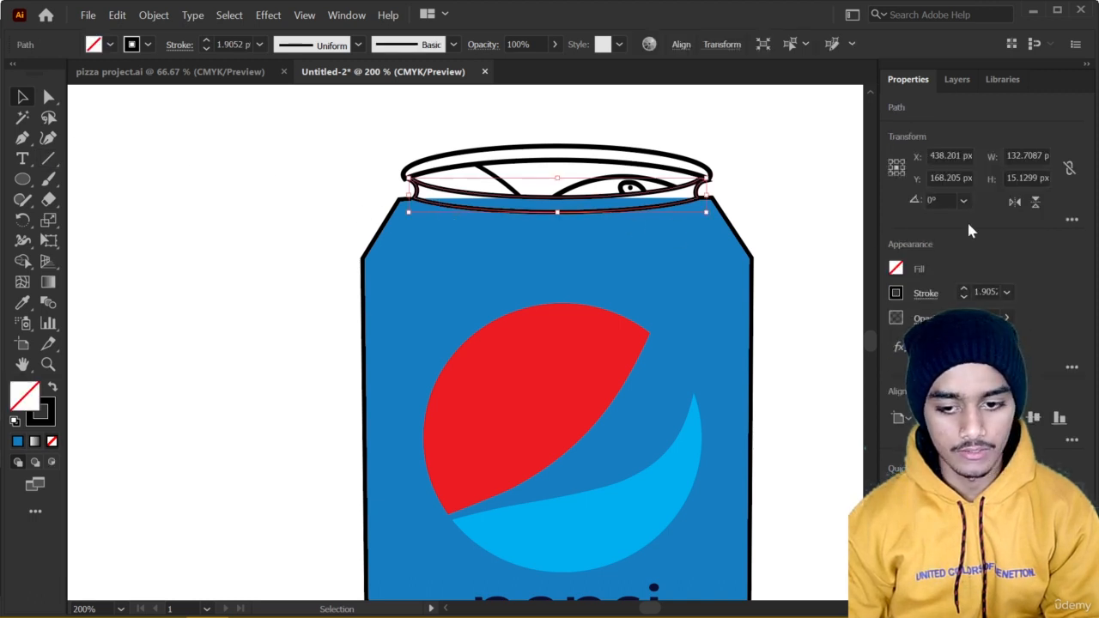
pyautogui.click(897, 269)
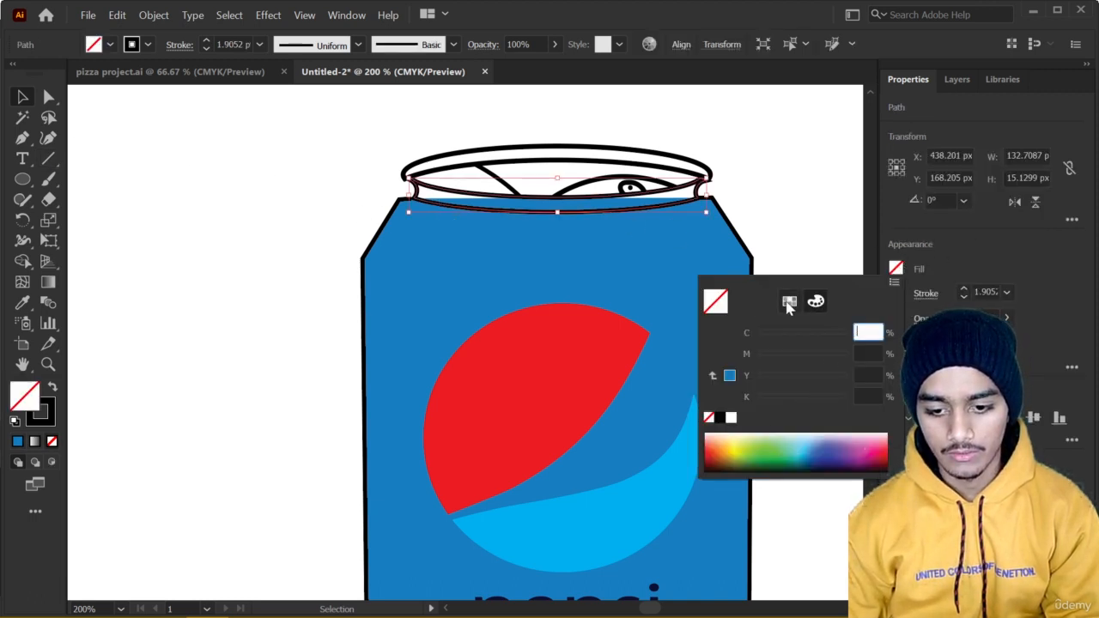
pyautogui.click(789, 303)
pyautogui.click(781, 380)
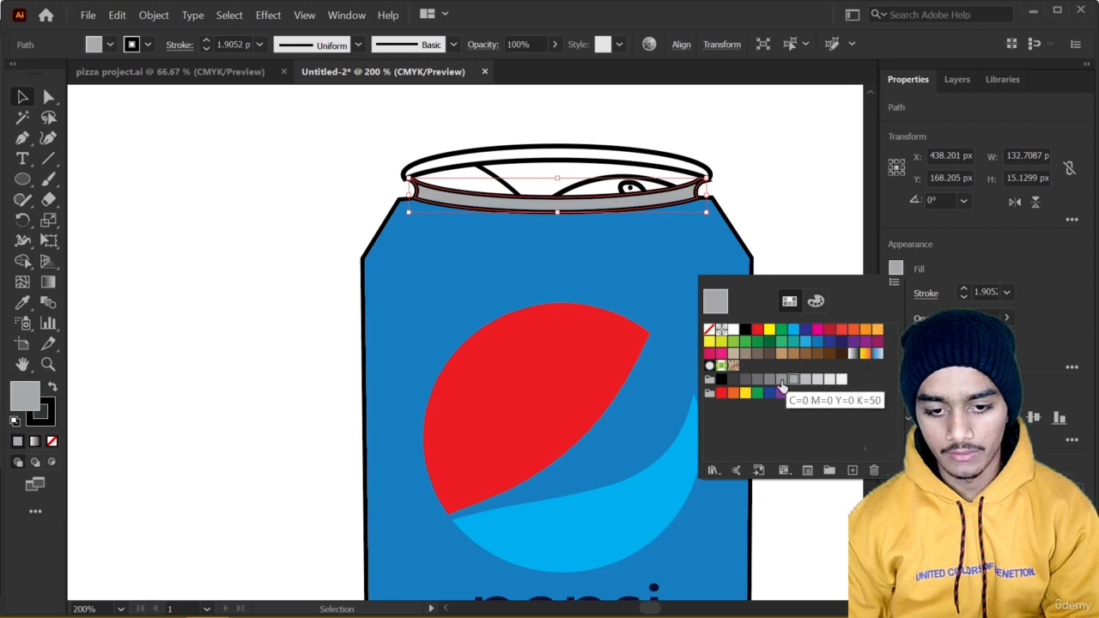
pyautogui.click(769, 380)
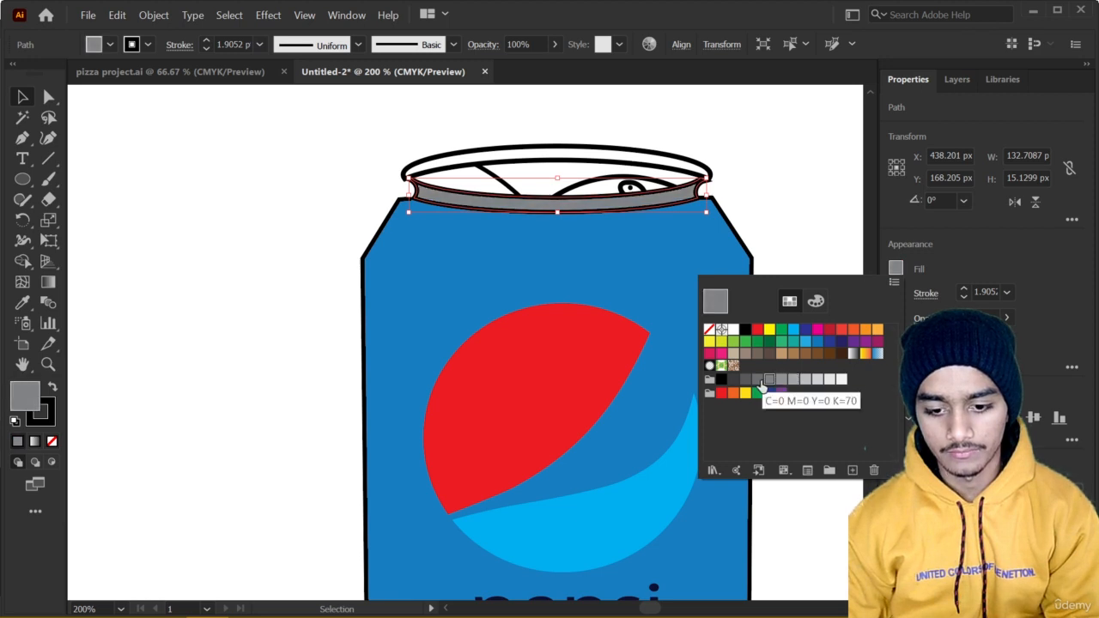
pyautogui.click(757, 380)
pyautogui.click(770, 380)
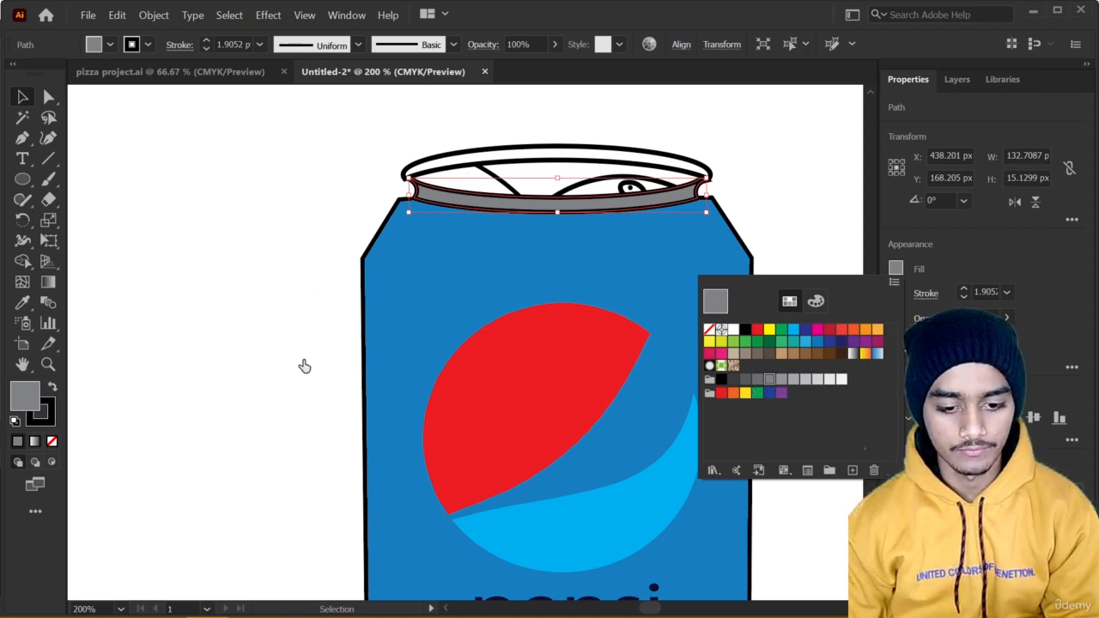
pyautogui.scroll(-3, 331, 372)
pyautogui.scroll(2, 319, 318)
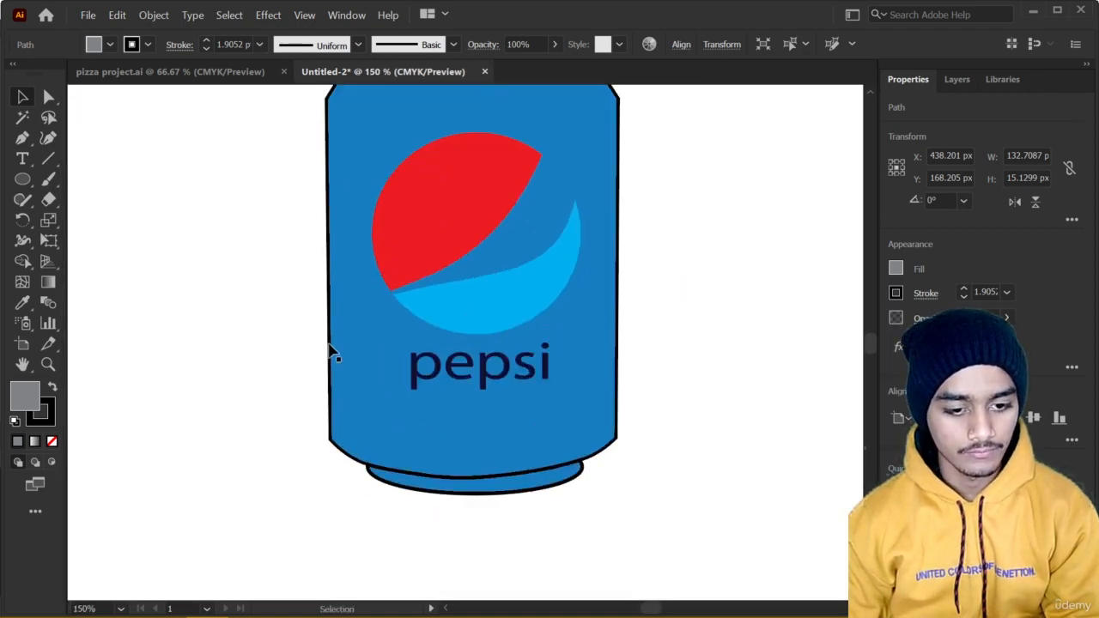
pyautogui.moveTo(308, 328); pyautogui.dragTo(304, 461)
pyautogui.scroll(1, 304, 324)
pyautogui.scroll(-2, 309, 436)
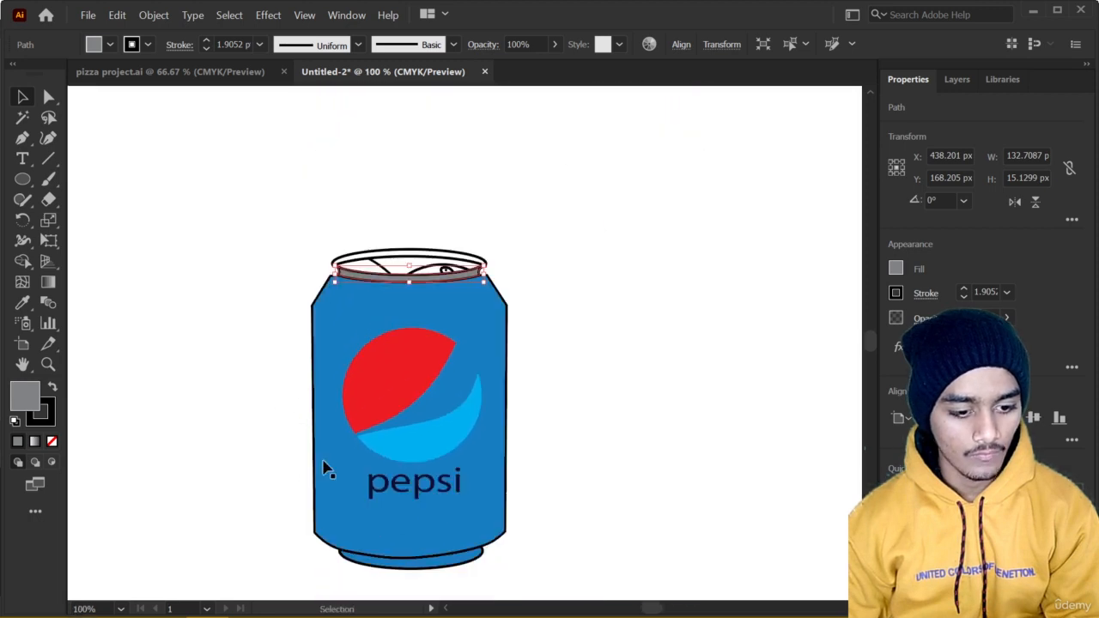
pyautogui.click(20, 262)
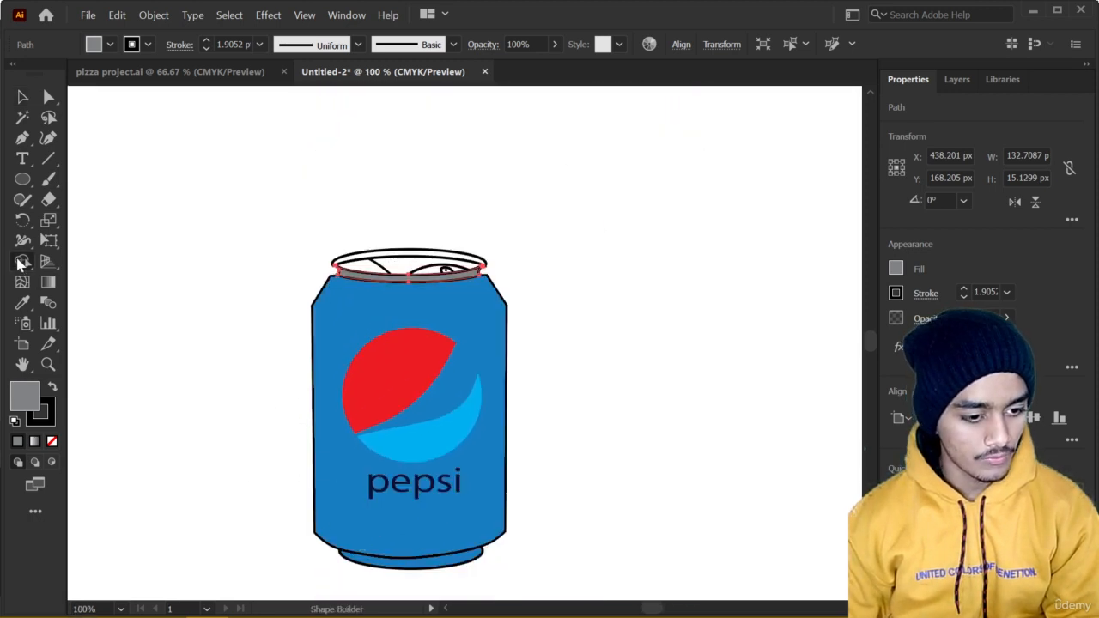
pyautogui.click(19, 262)
pyautogui.click(94, 285)
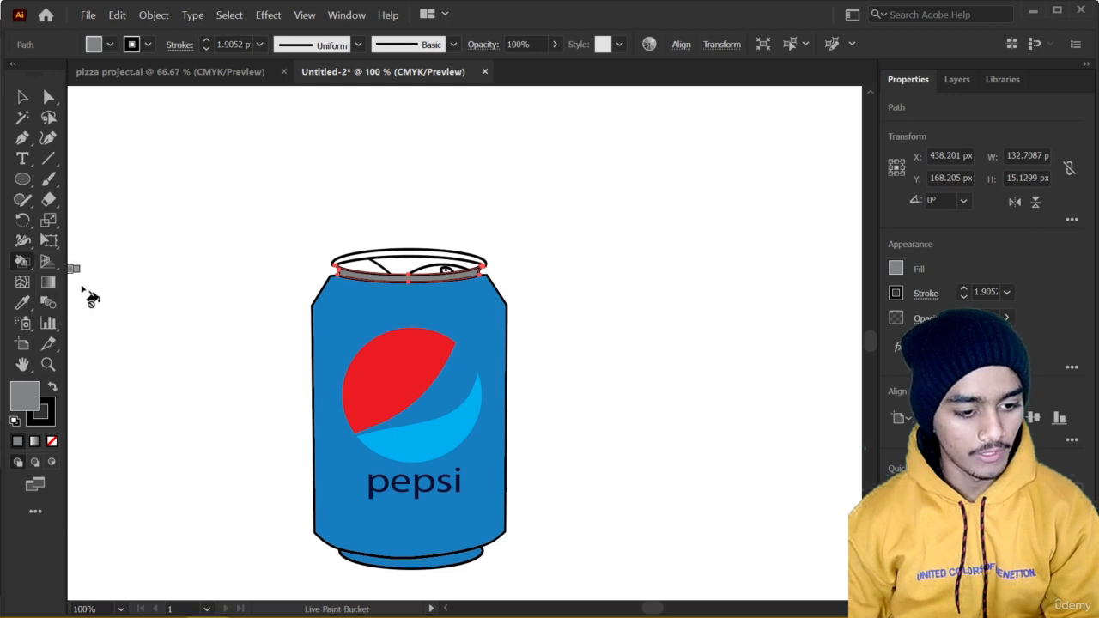
pyautogui.click(22, 97)
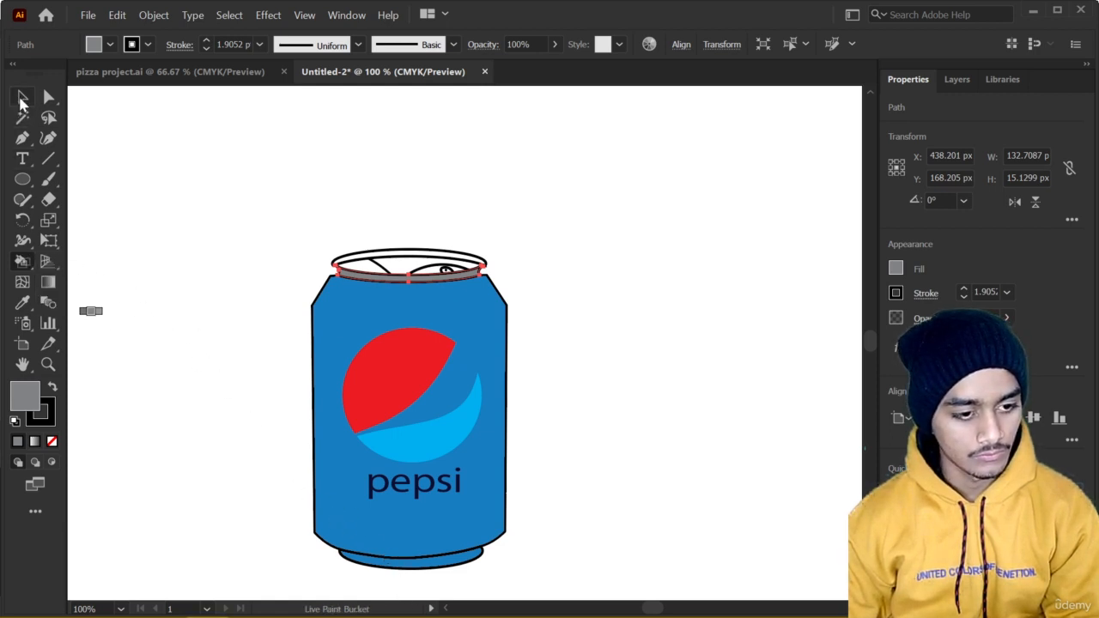
pyautogui.moveTo(191, 173); pyautogui.dragTo(567, 580)
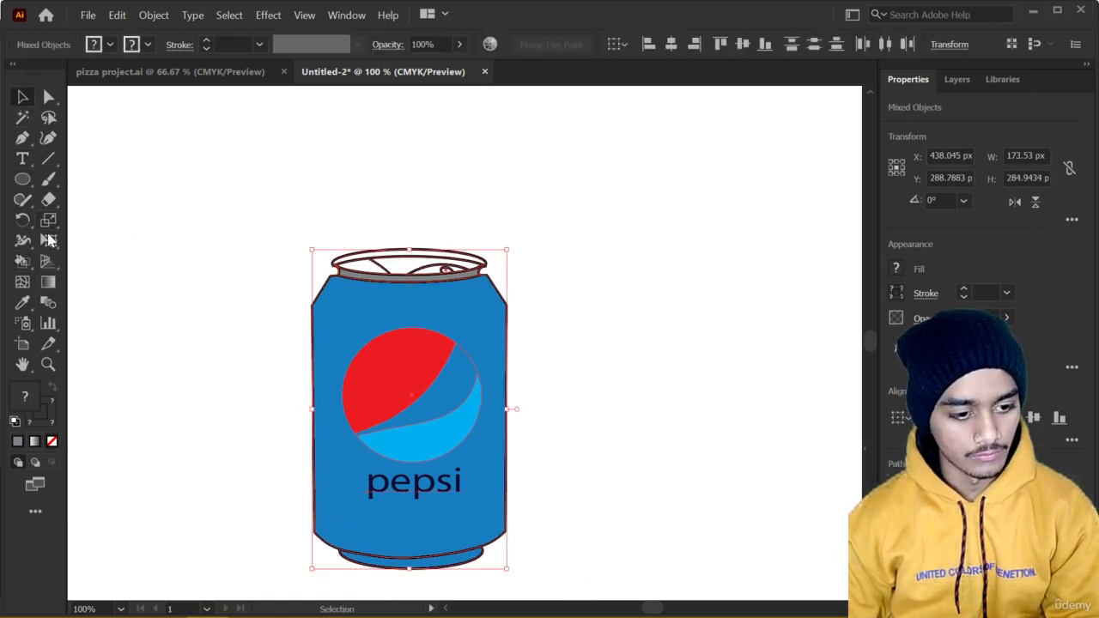
pyautogui.click(22, 268)
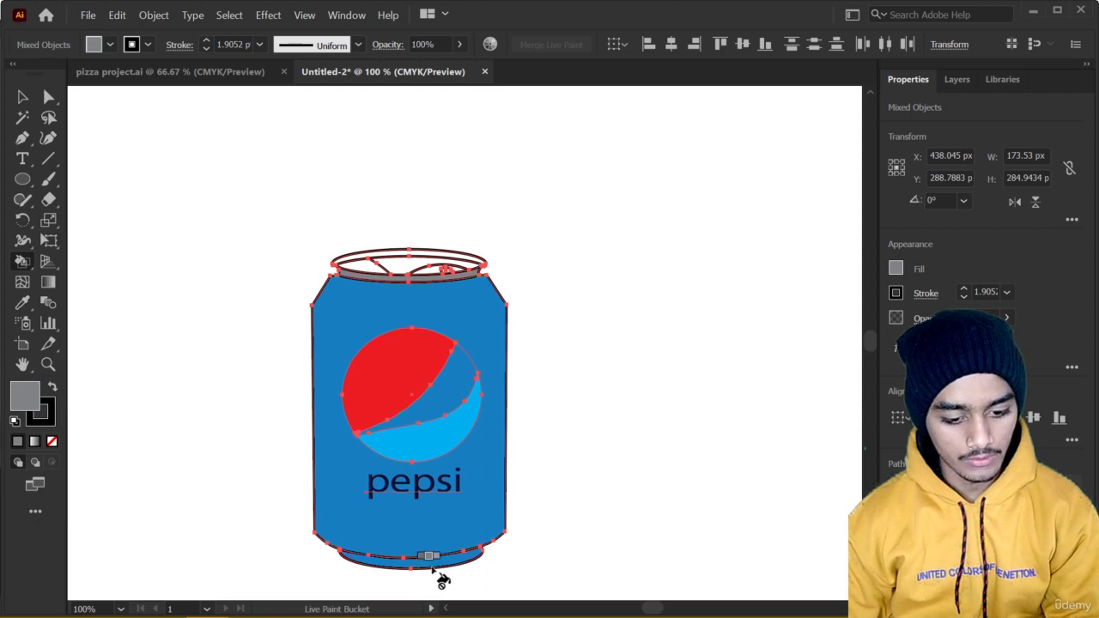
pyautogui.scroll(1, 442, 575)
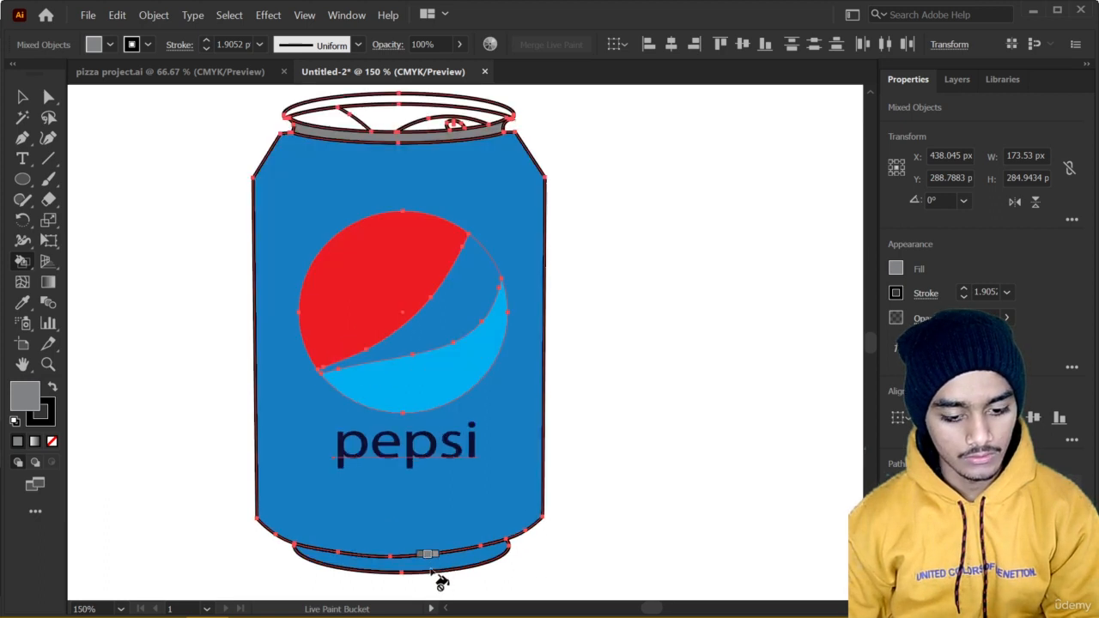
pyautogui.press('v')
pyautogui.hotkey('ctrl', 'shift', 'a')
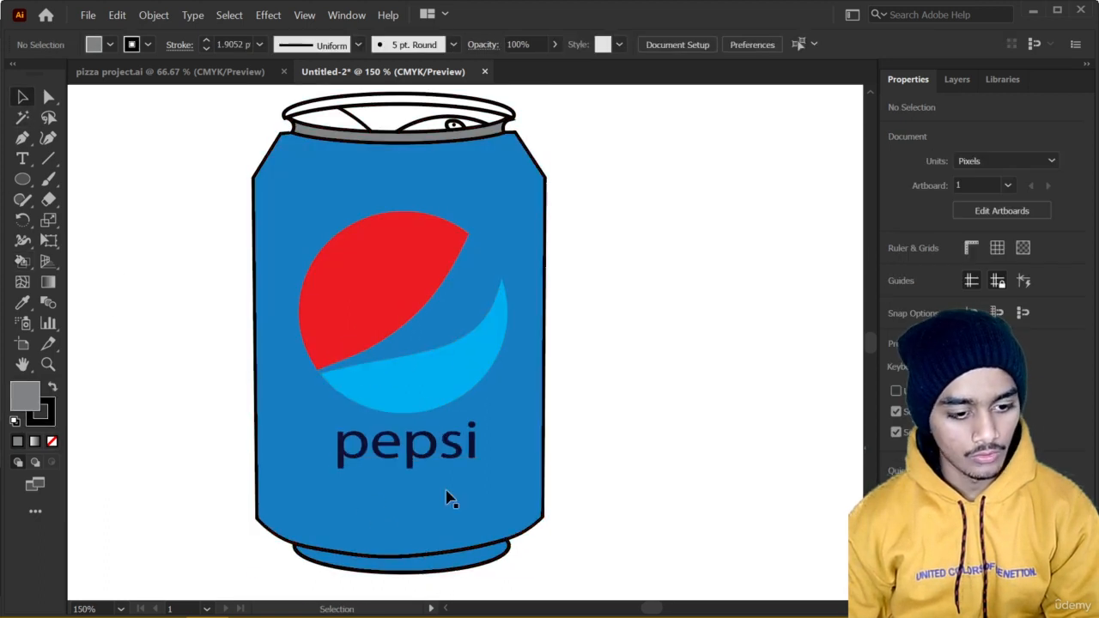
# Try filling the grouped can body and base with the neck ring's K=60 gray swatch.
pyautogui.click(445, 573)
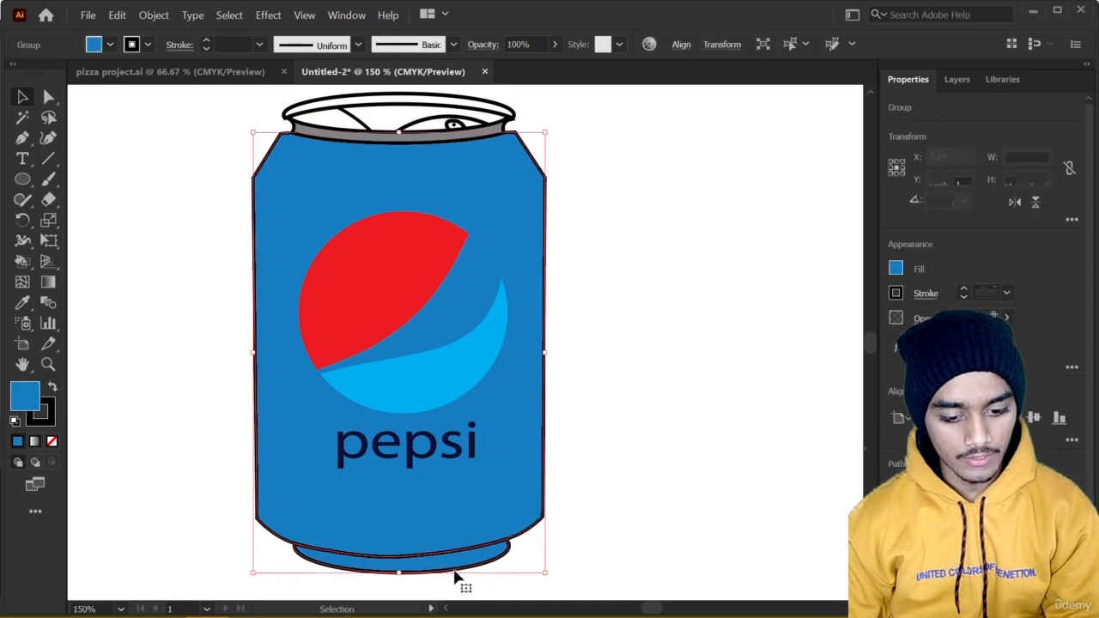
pyautogui.click(896, 271)
pyautogui.click(768, 385)
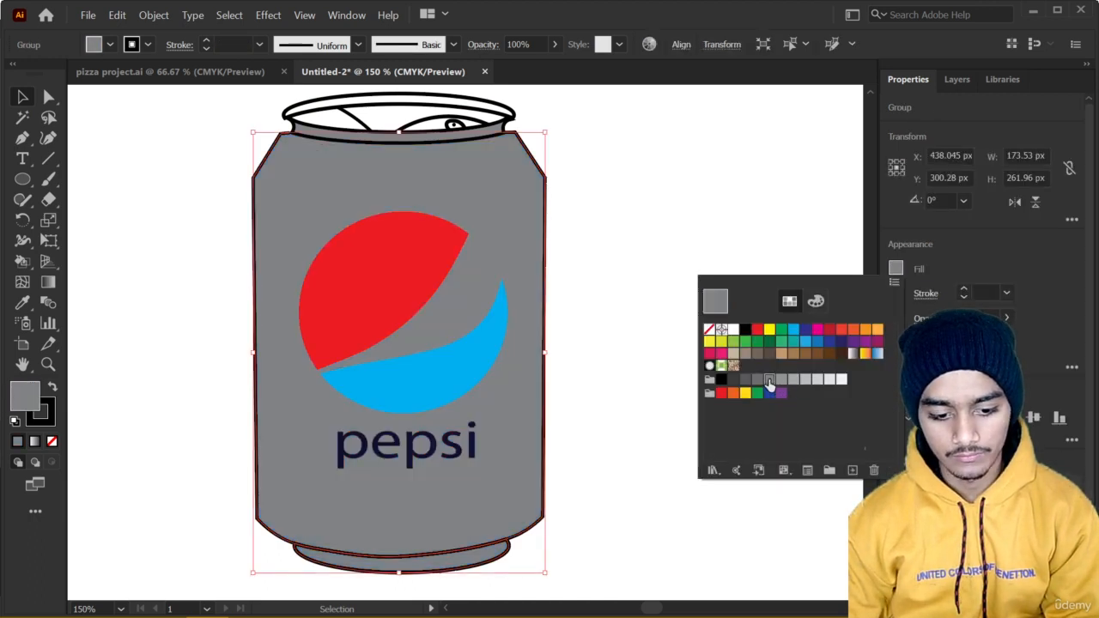
pyautogui.press('Escape')
pyautogui.click(660, 395)
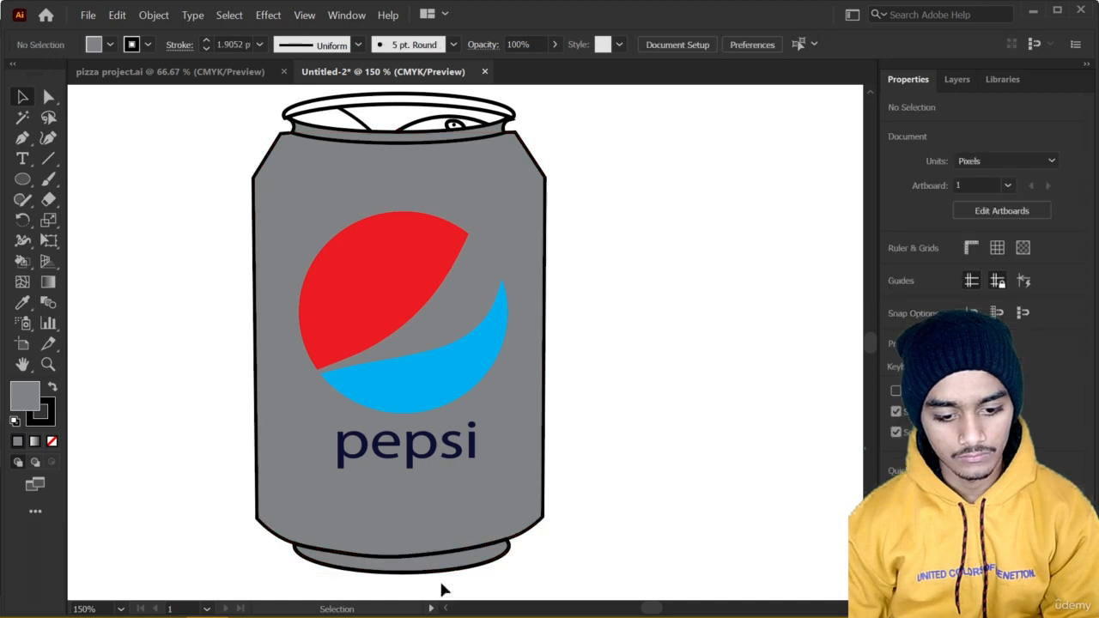
# Try separating the base ring from the can body group and select it alone to check its fill.
pyautogui.click(450, 578)
pyautogui.press('a')
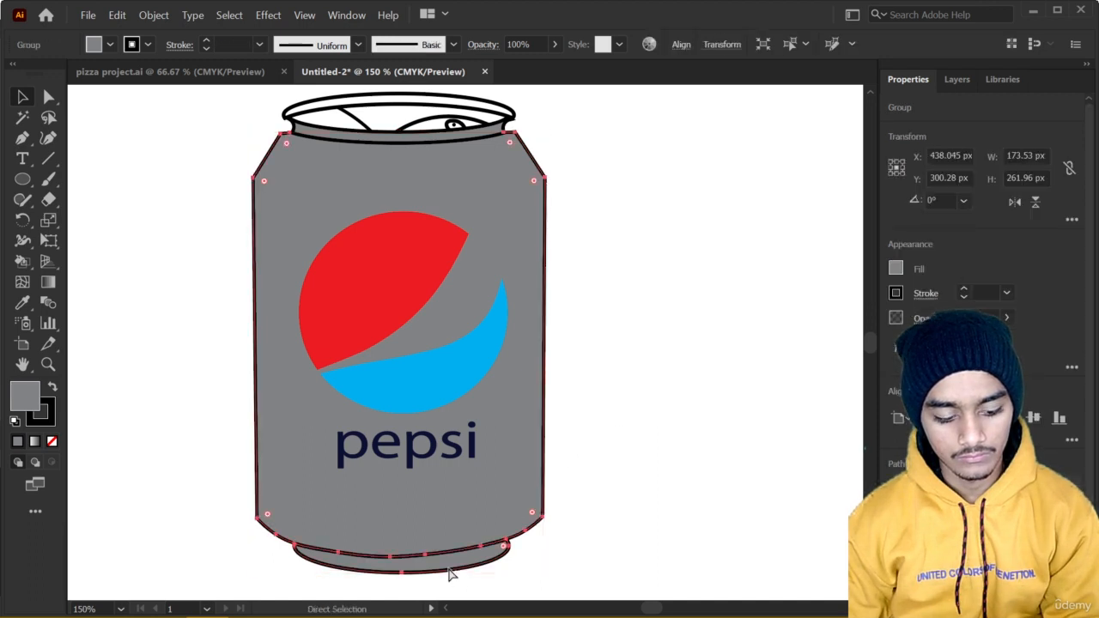
pyautogui.click(661, 532)
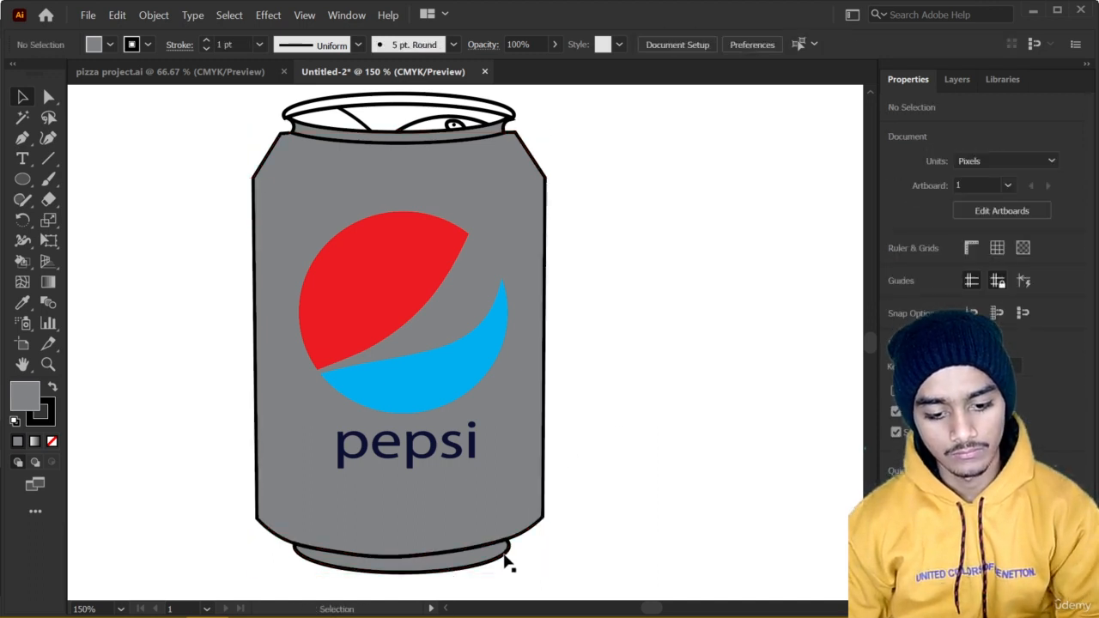
pyautogui.press('v')
pyautogui.click(502, 560)
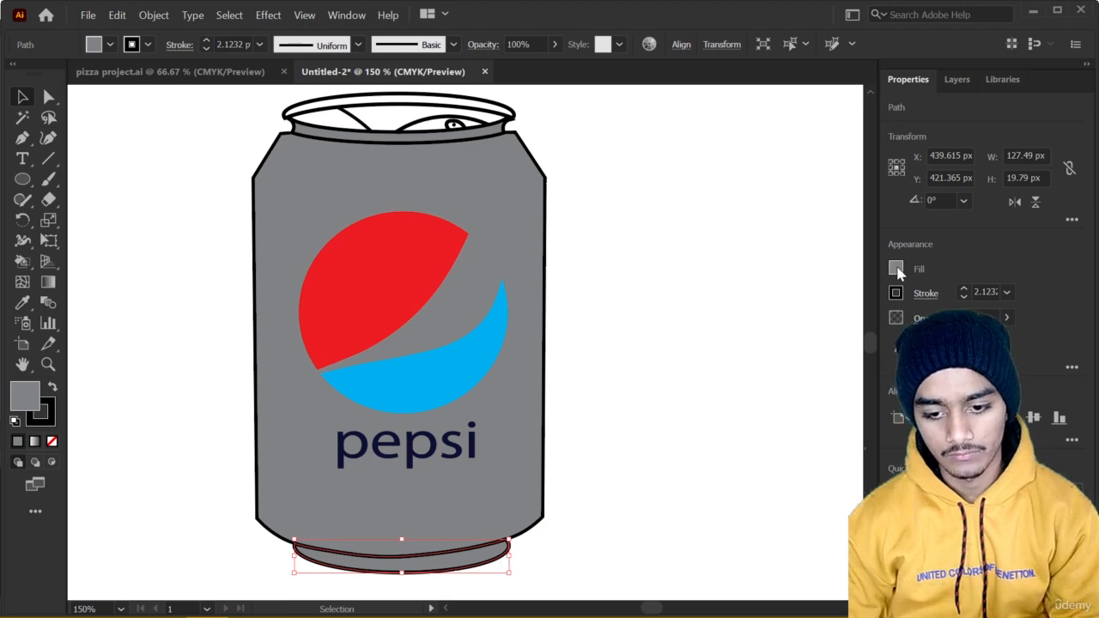
pyautogui.click(897, 270)
pyautogui.click(627, 336)
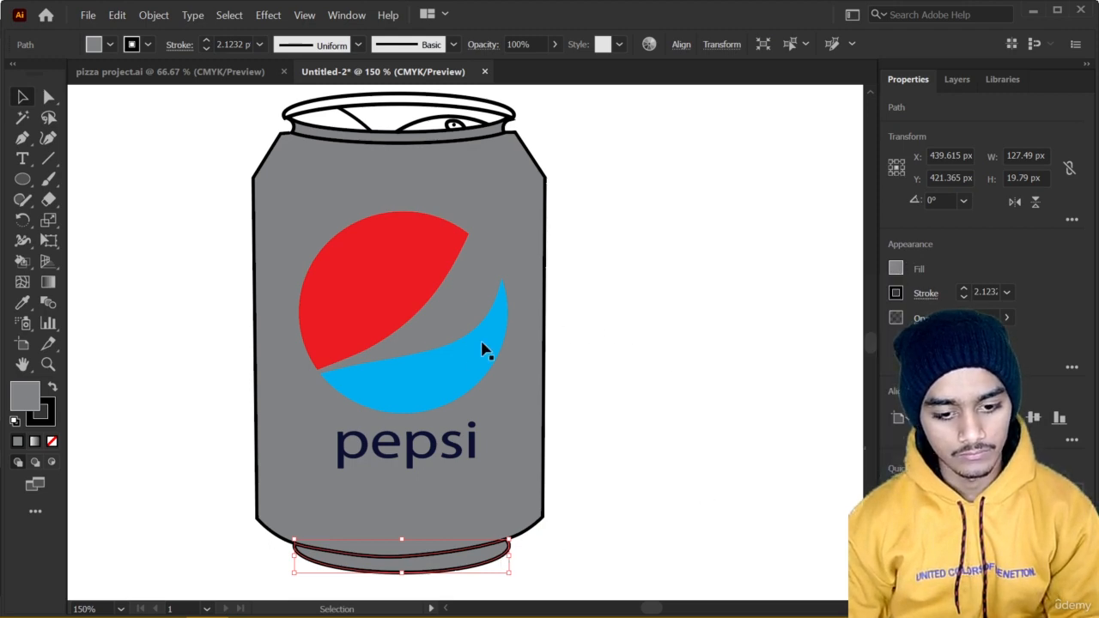
# Undo the gray fill and the ungrouping of the can body and base, and clear the selection.
pyautogui.click(510, 379)
pyautogui.press(',')
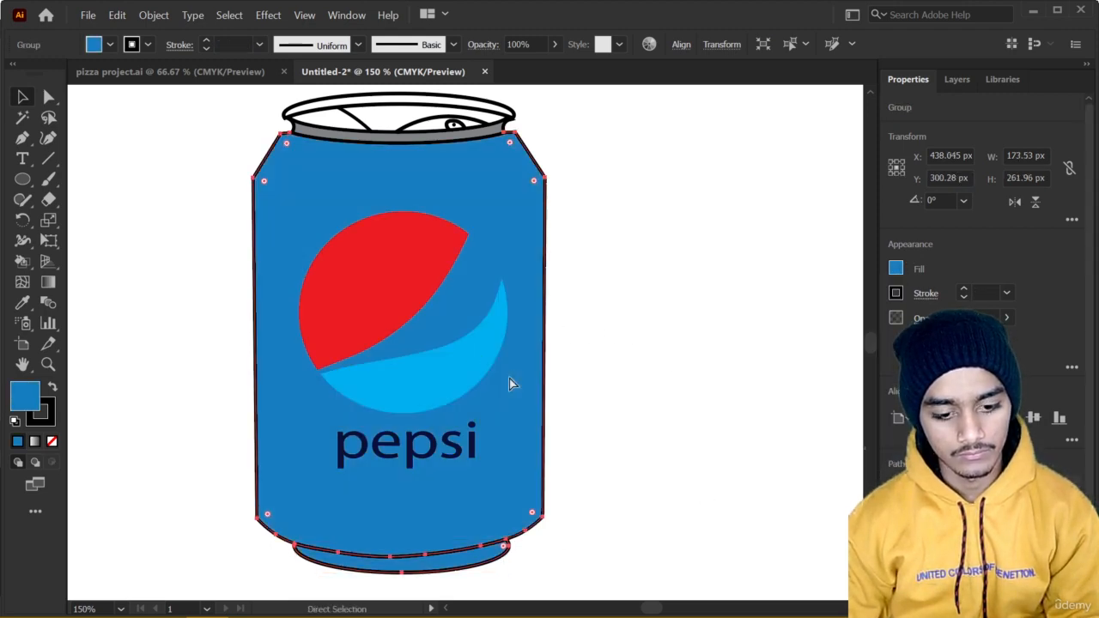
pyautogui.click(653, 399)
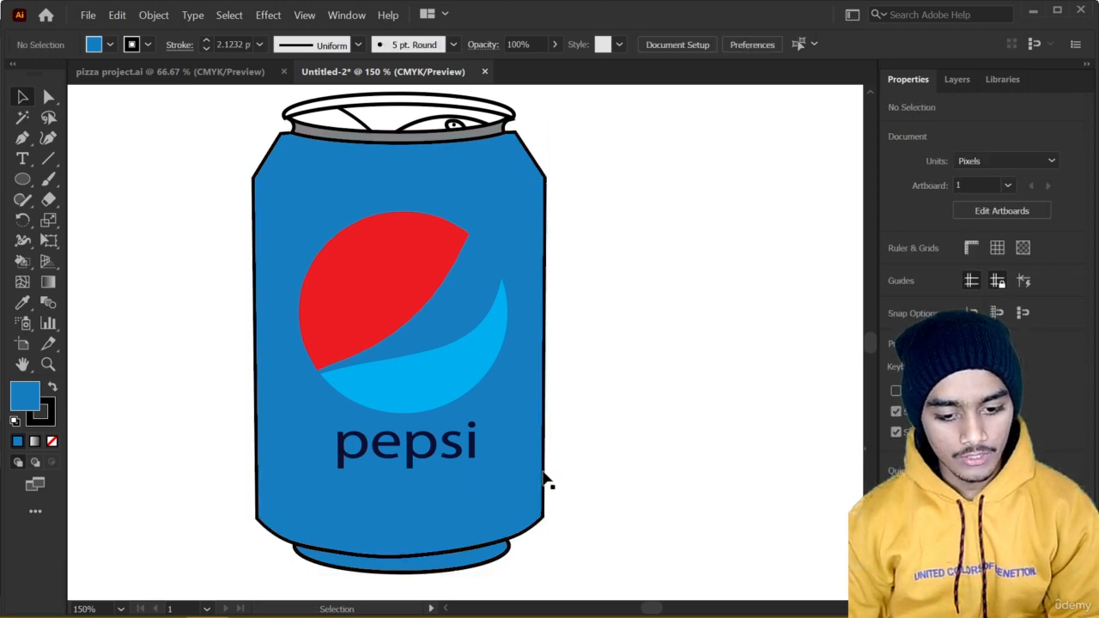
# Ungroup the blue can body and its base ring, and deselect them.
pyautogui.click(481, 573)
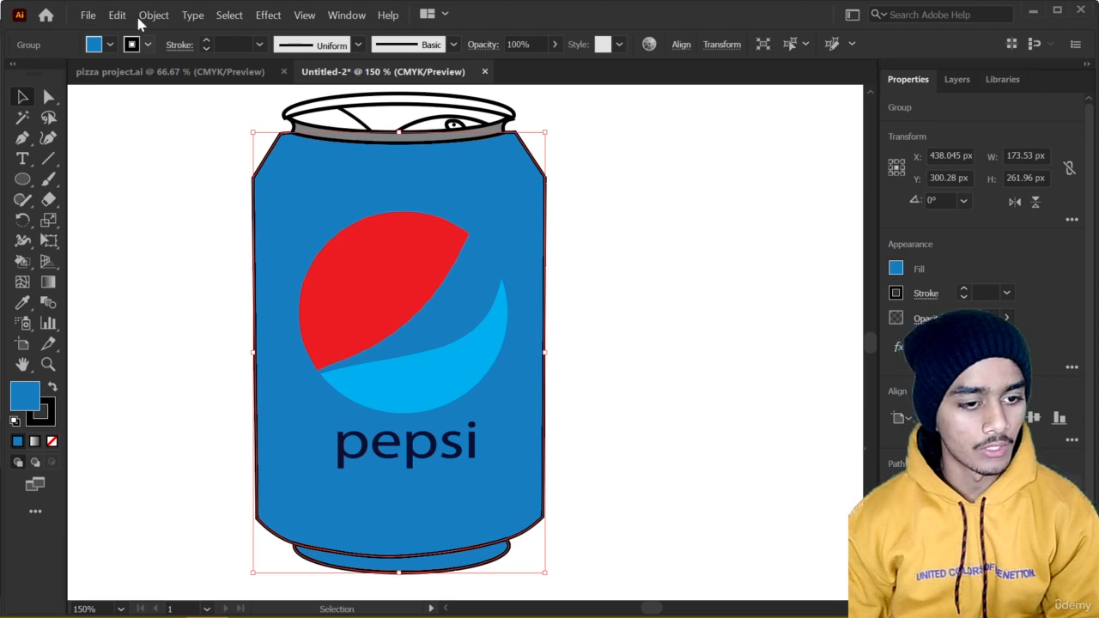
pyautogui.click(89, 15)
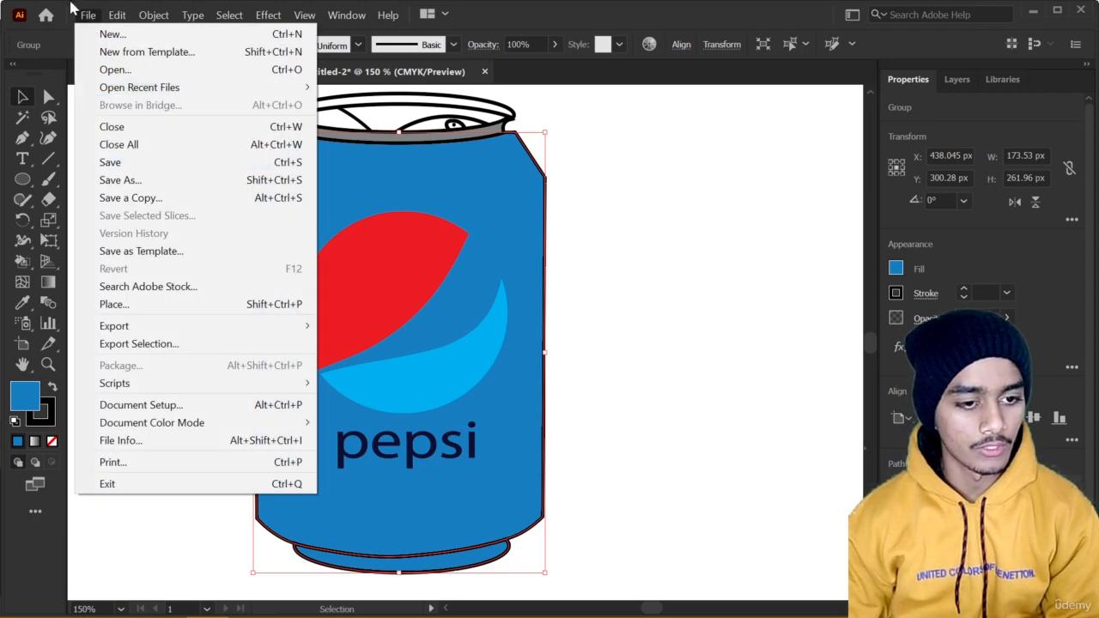
pyautogui.click(117, 16)
pyautogui.moveTo(147, 13)
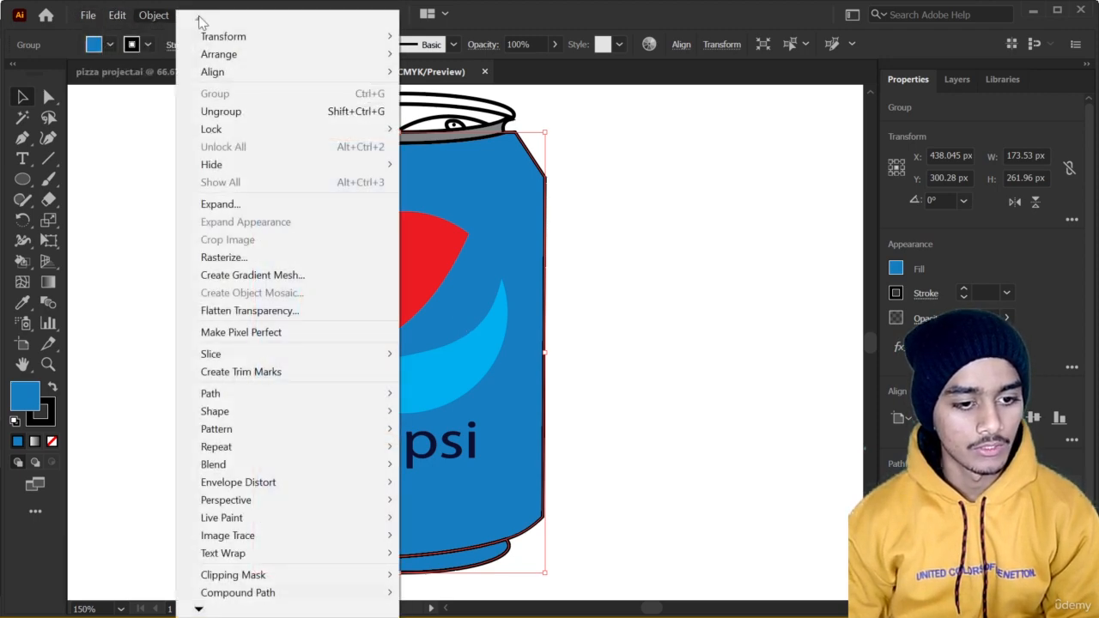
pyautogui.click(372, 112)
pyautogui.click(566, 307)
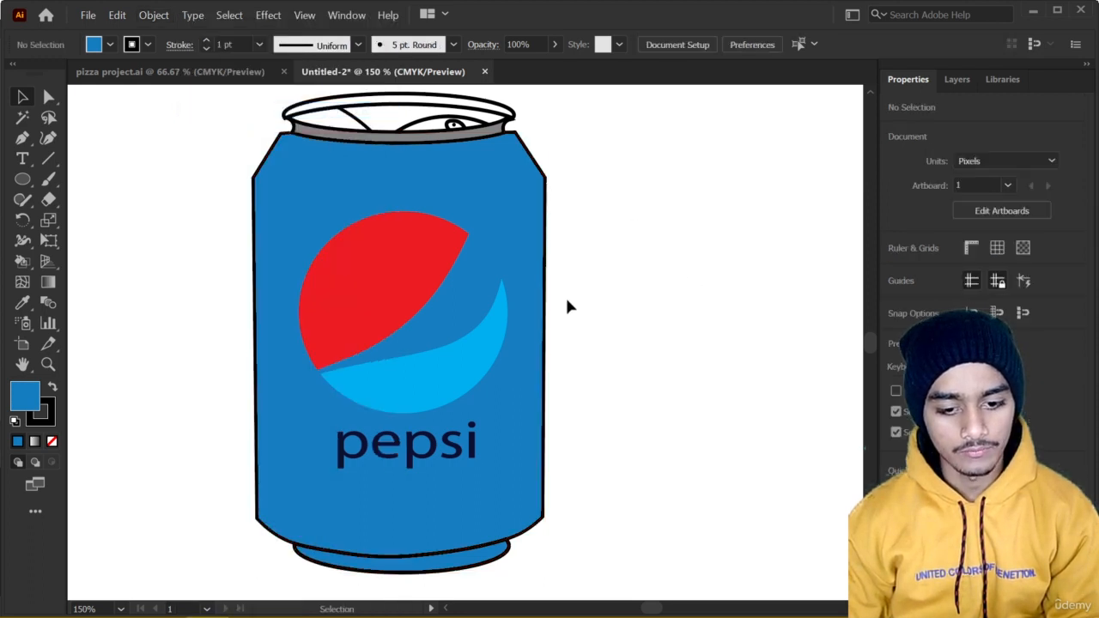
# Fill the base ring below the can body with the neck ring's K=60 gray swatch.
pyautogui.click(487, 563)
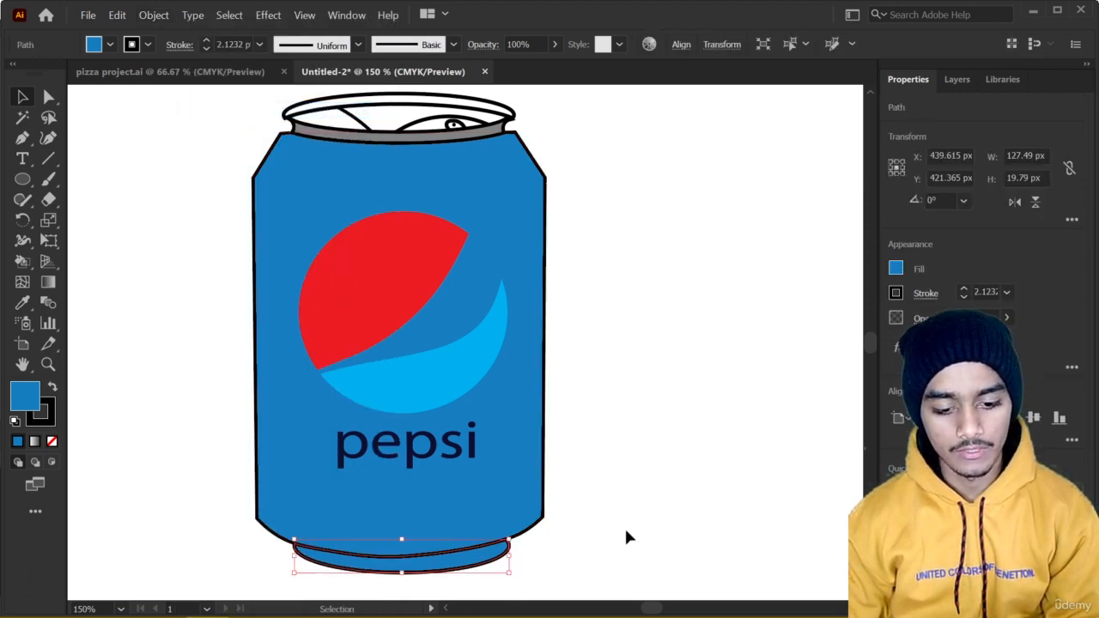
pyautogui.click(896, 269)
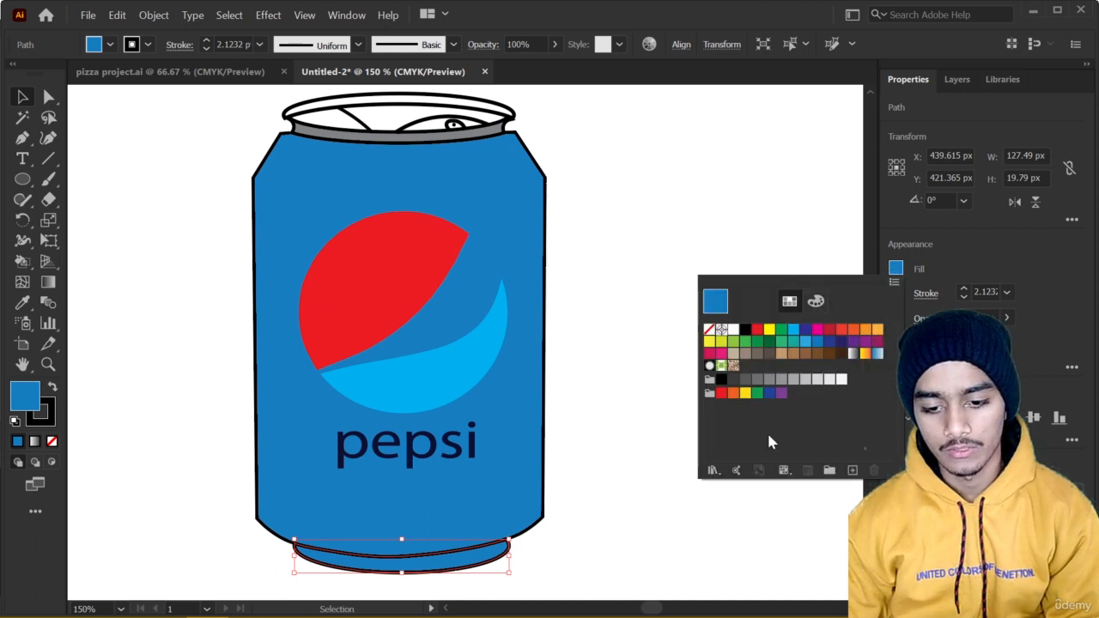
pyautogui.click(770, 380)
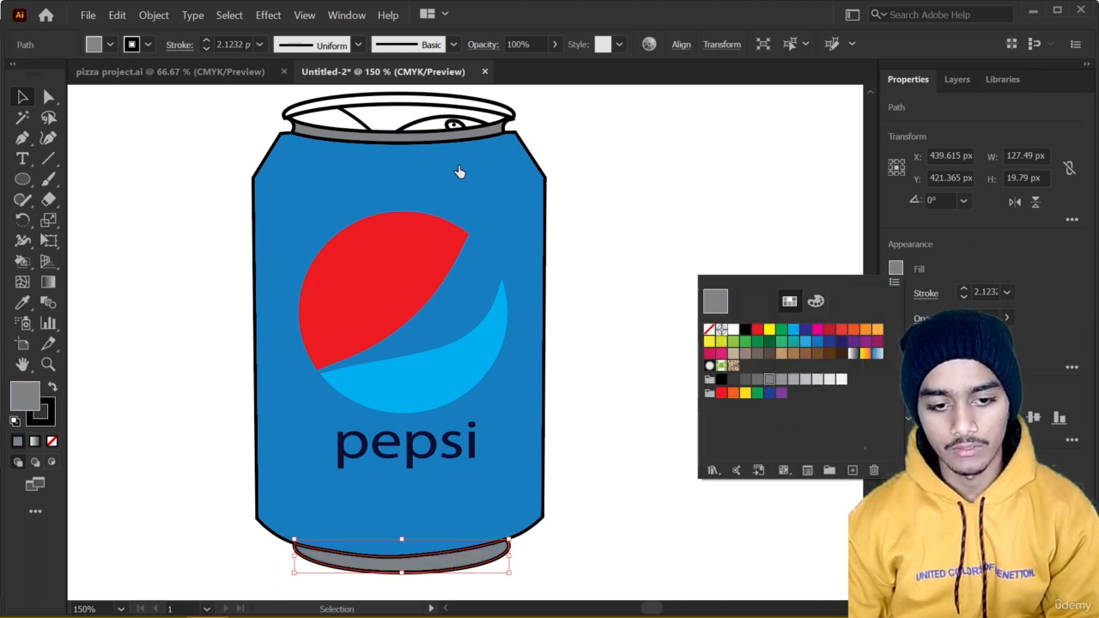
pyautogui.click(389, 116)
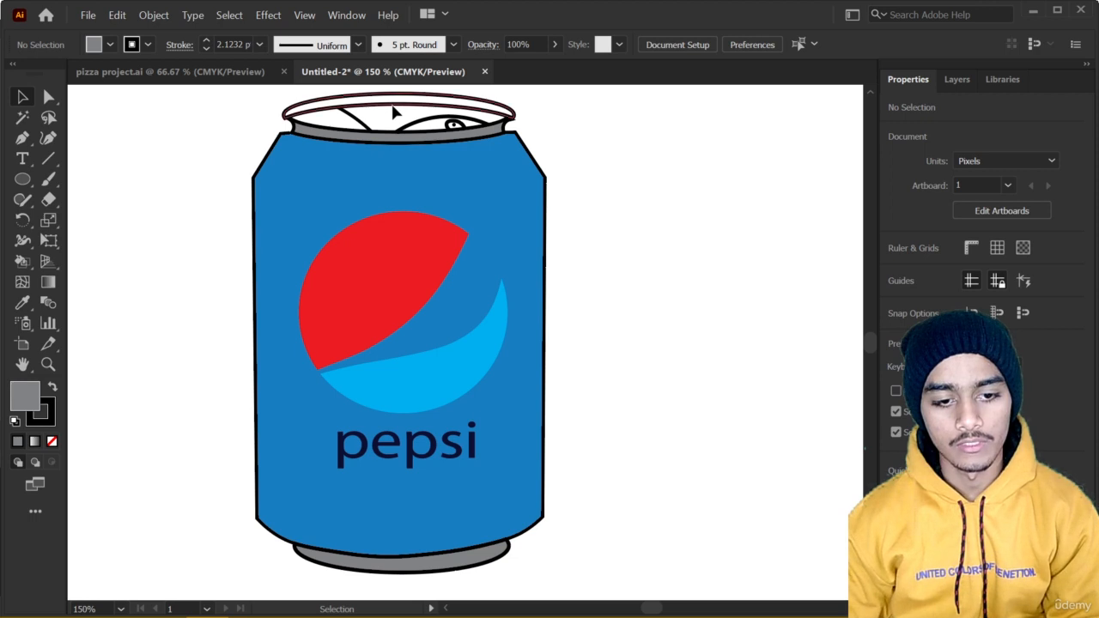
# Fill the can's upper rim with the same K=60 gray swatch and deselect it.
pyautogui.click(392, 109)
pyautogui.click(896, 269)
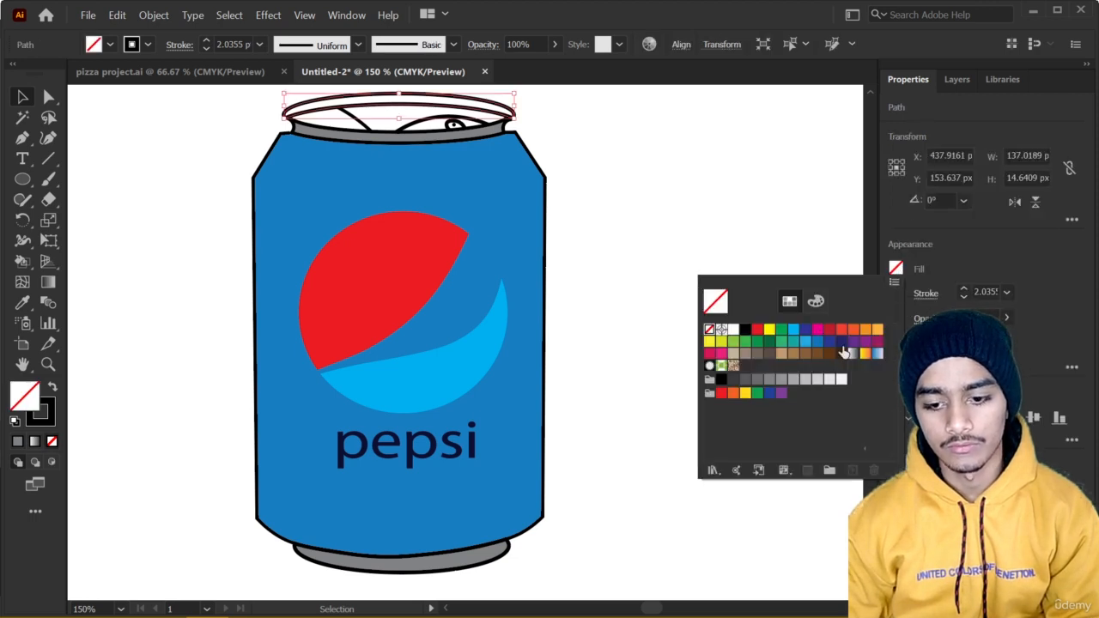
pyautogui.click(767, 381)
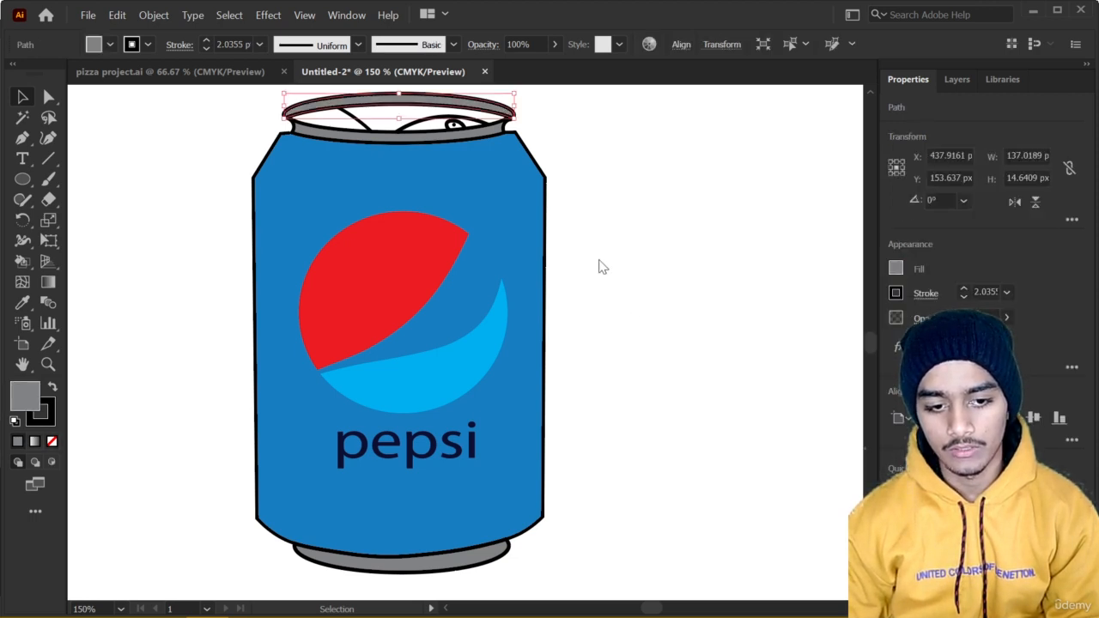
pyautogui.click(580, 171)
# Fill the curved pull-tab shape inside the can's opening with a gray swatch one shade lighter than the rim.
pyautogui.scroll(-1, 584, 314)
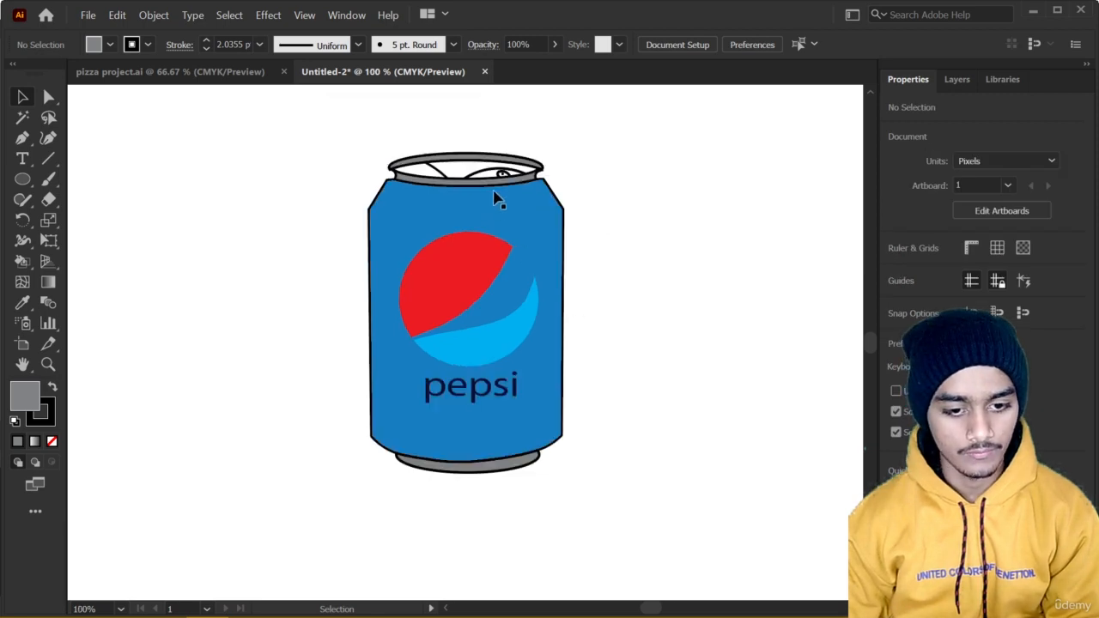
pyautogui.scroll(2, 498, 197)
pyautogui.scroll(2, 452, 189)
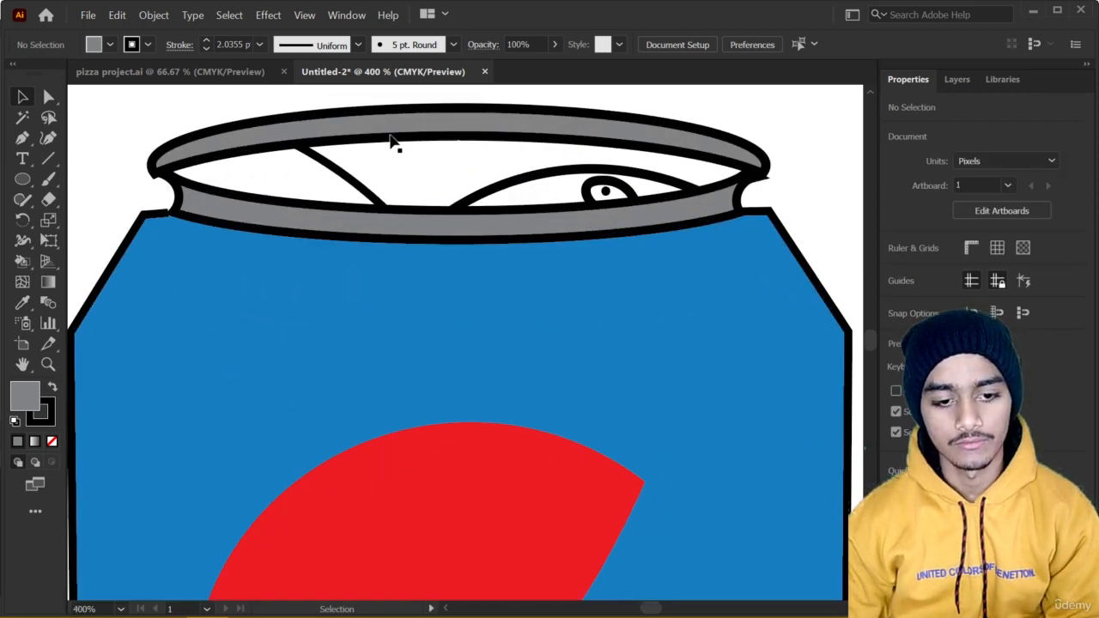
pyautogui.click(391, 161)
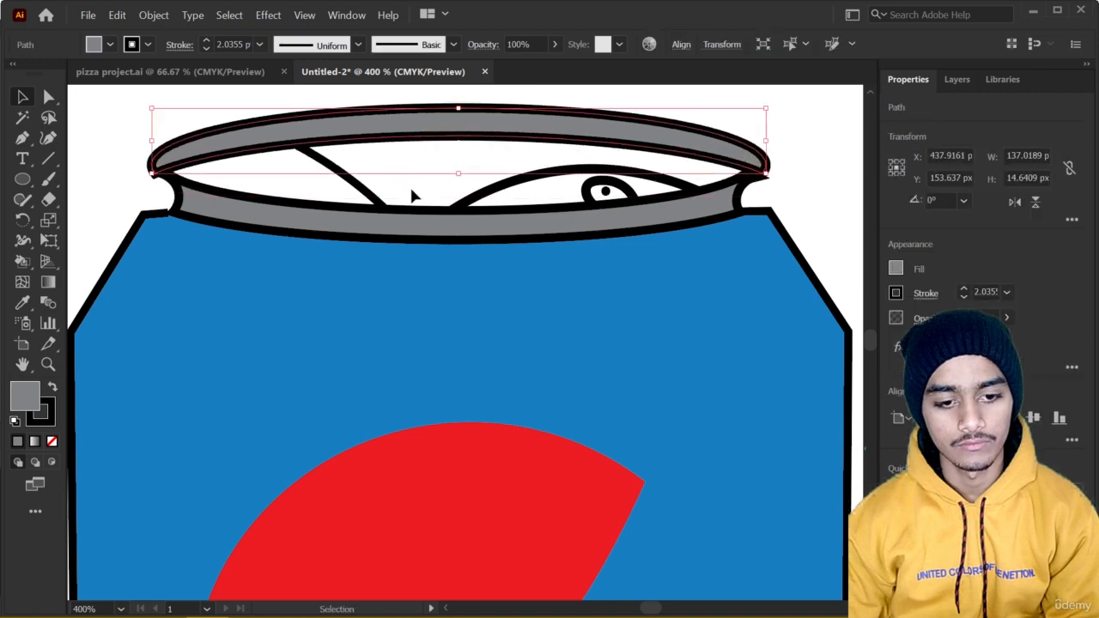
pyautogui.click(411, 183)
pyautogui.click(652, 199)
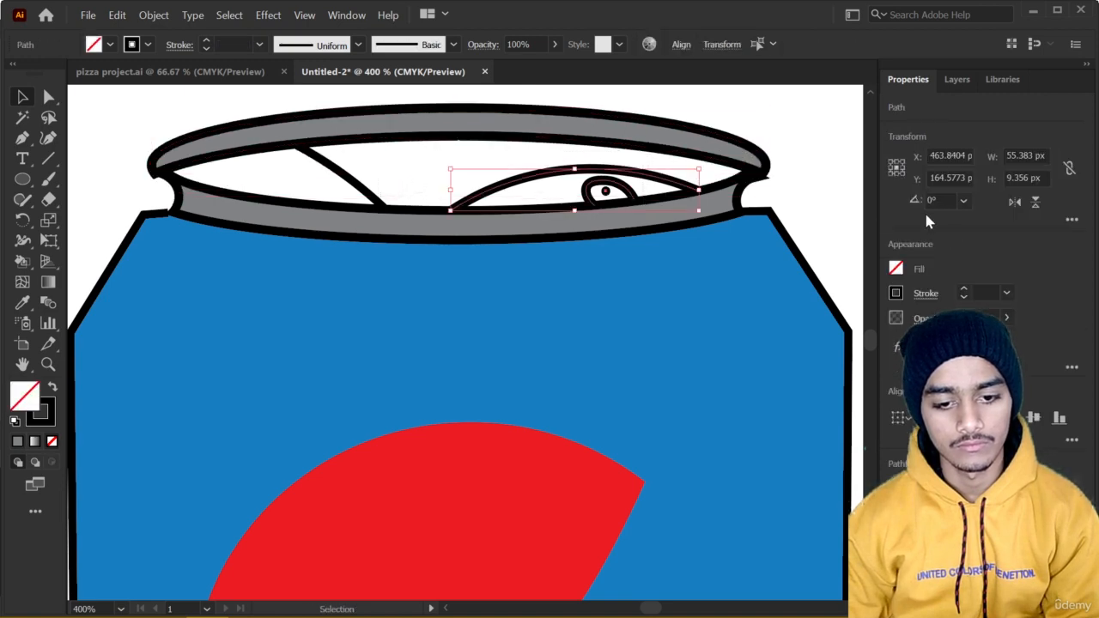
pyautogui.click(896, 270)
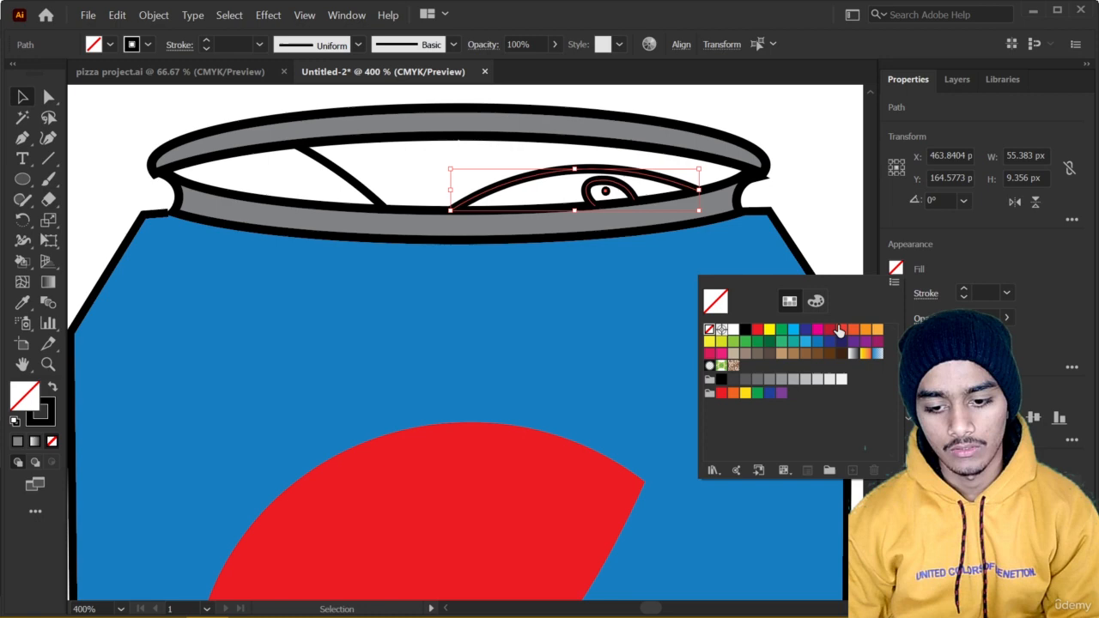
pyautogui.click(770, 380)
pyautogui.click(782, 380)
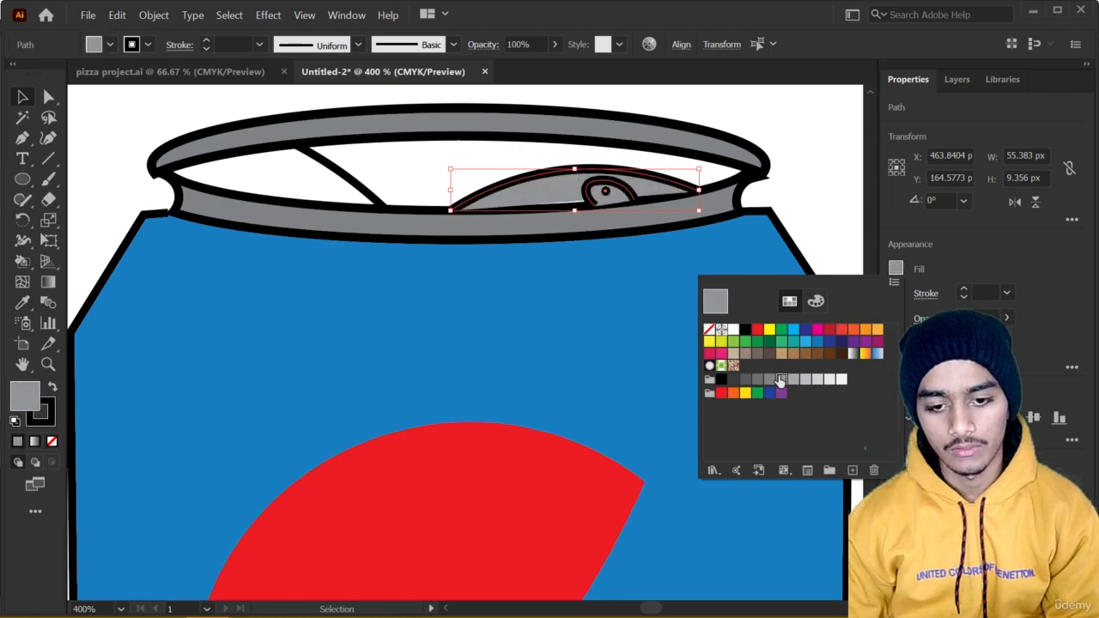
# Fill the curved line across the can's opening with a gray swatch one shade lighter than the pull-tab and deselect it.
pyautogui.click(421, 170)
pyautogui.click(327, 169)
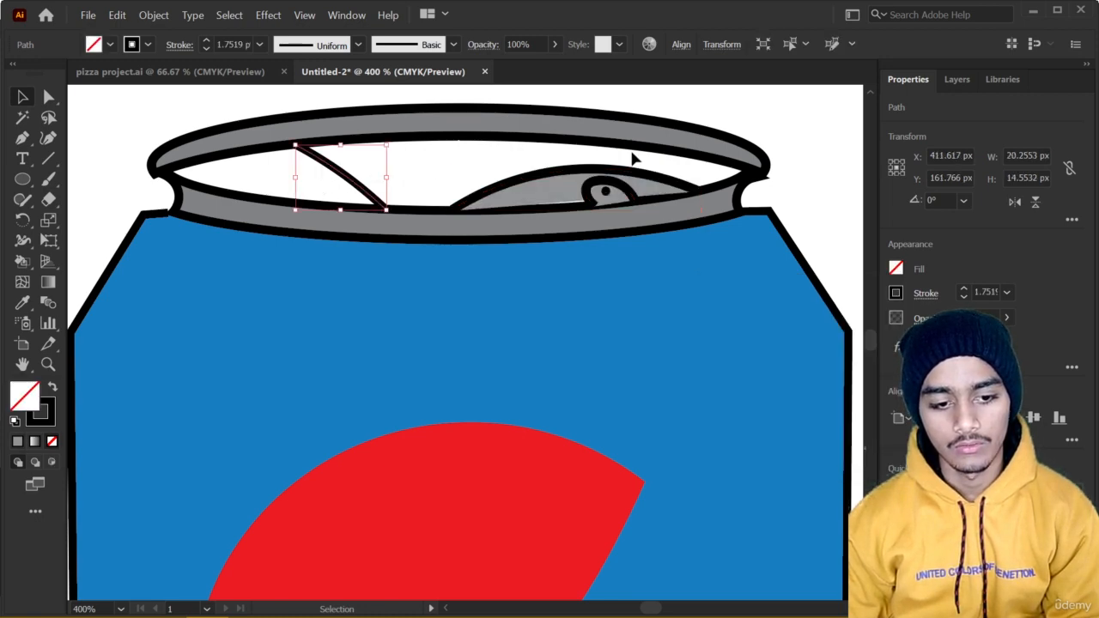
pyautogui.click(897, 268)
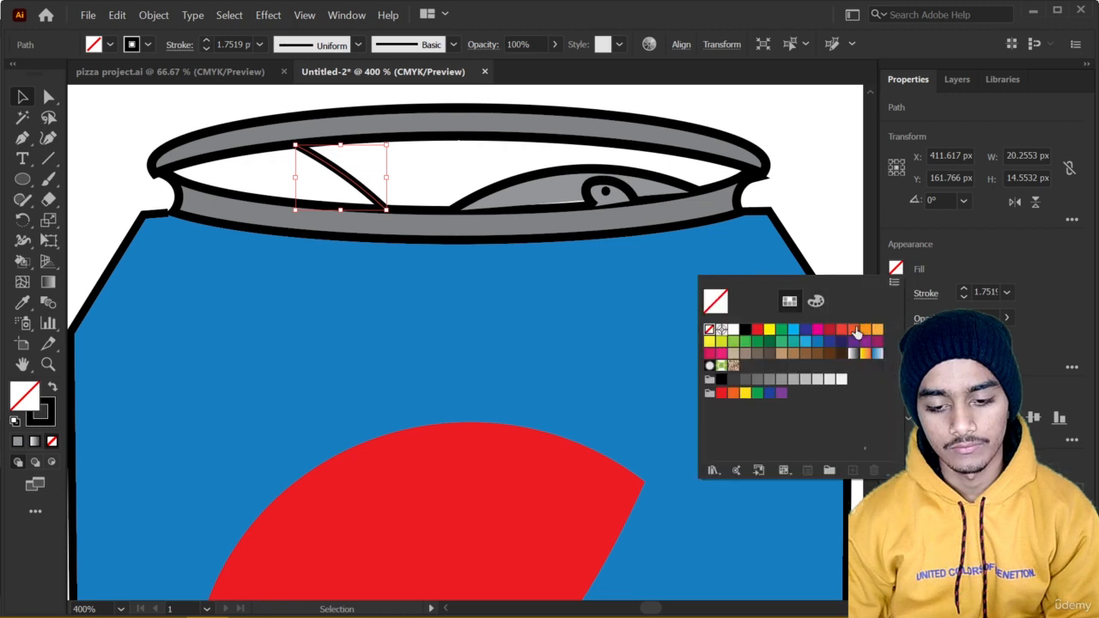
pyautogui.click(783, 379)
pyautogui.click(791, 381)
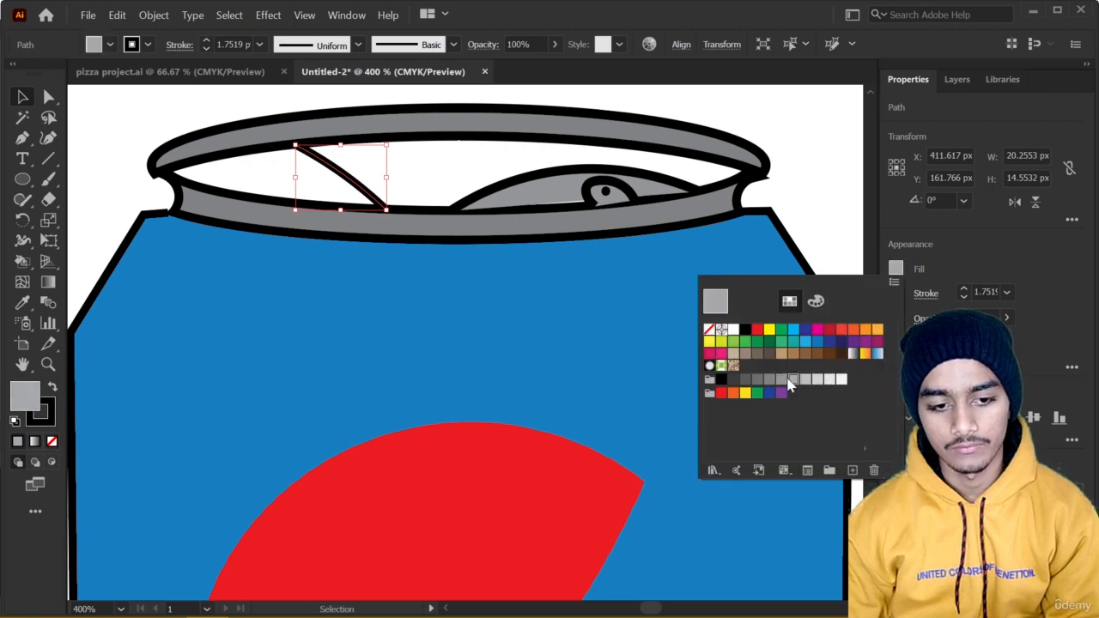
pyautogui.click(510, 177)
pyautogui.click(429, 155)
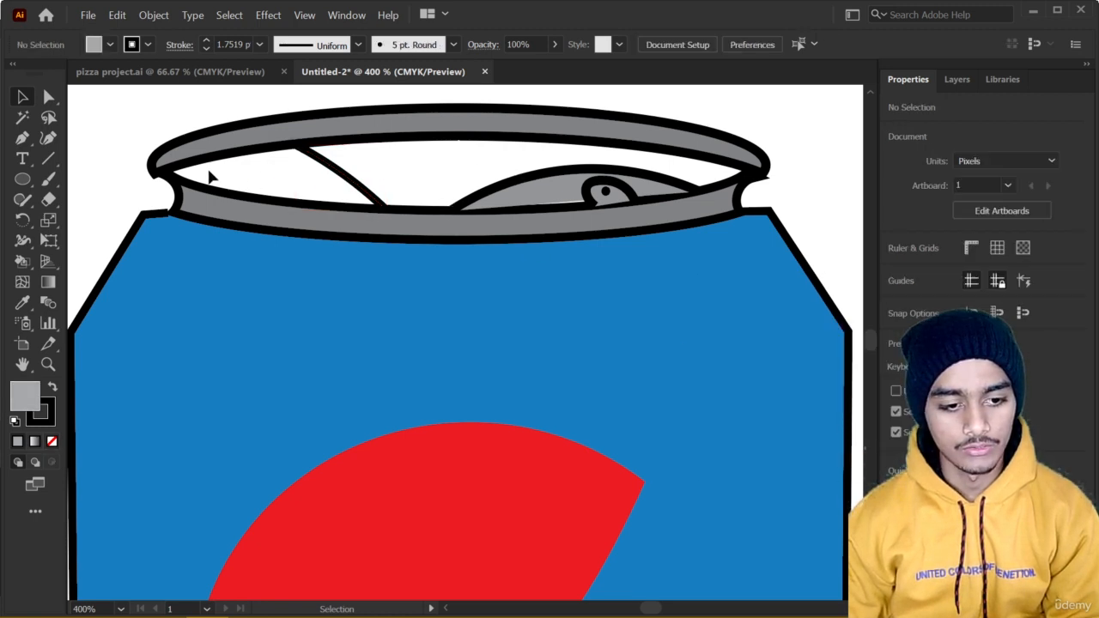
# Select the can's upper rim and neck ring together, fill them with the K=50 gray swatch, and deselect them.
pyautogui.moveTo(120, 163); pyautogui.dragTo(729, 196)
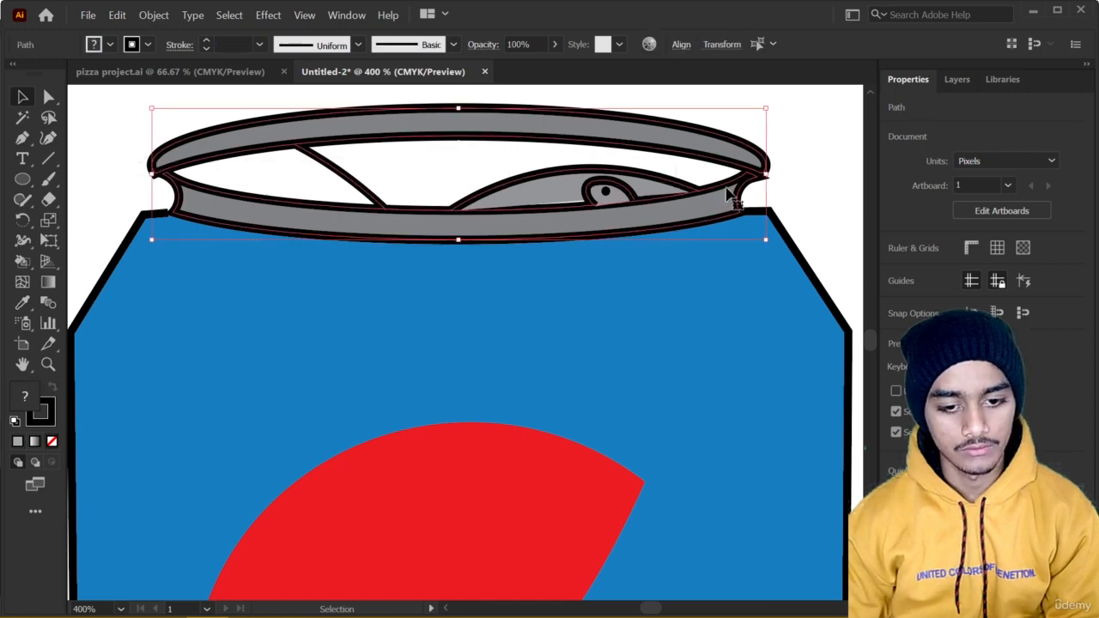
pyautogui.click(896, 269)
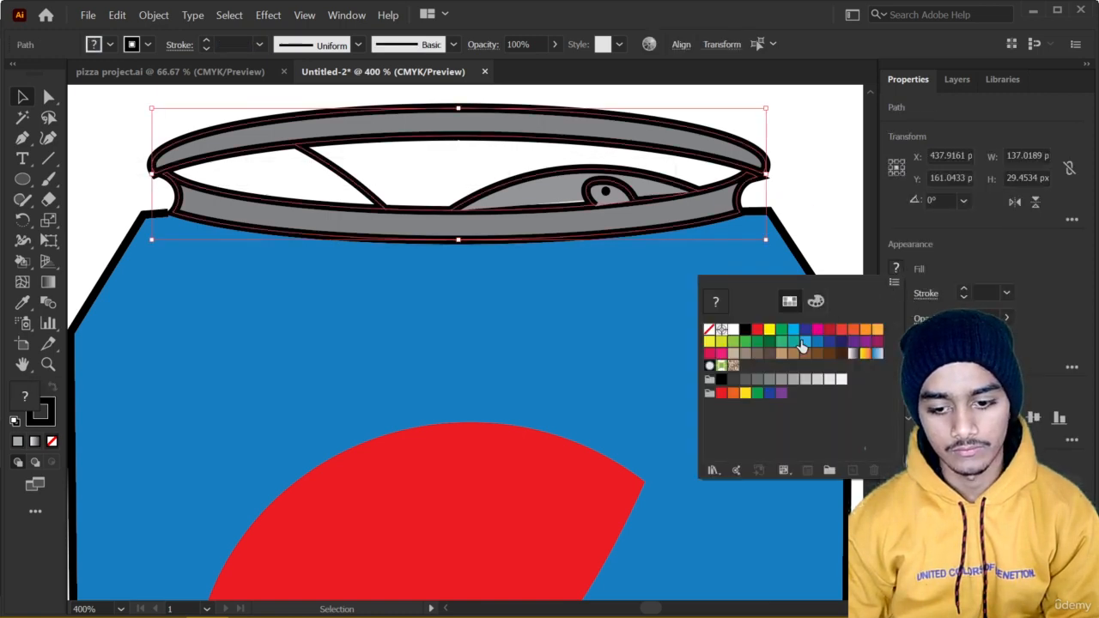
pyautogui.click(770, 380)
pyautogui.click(781, 380)
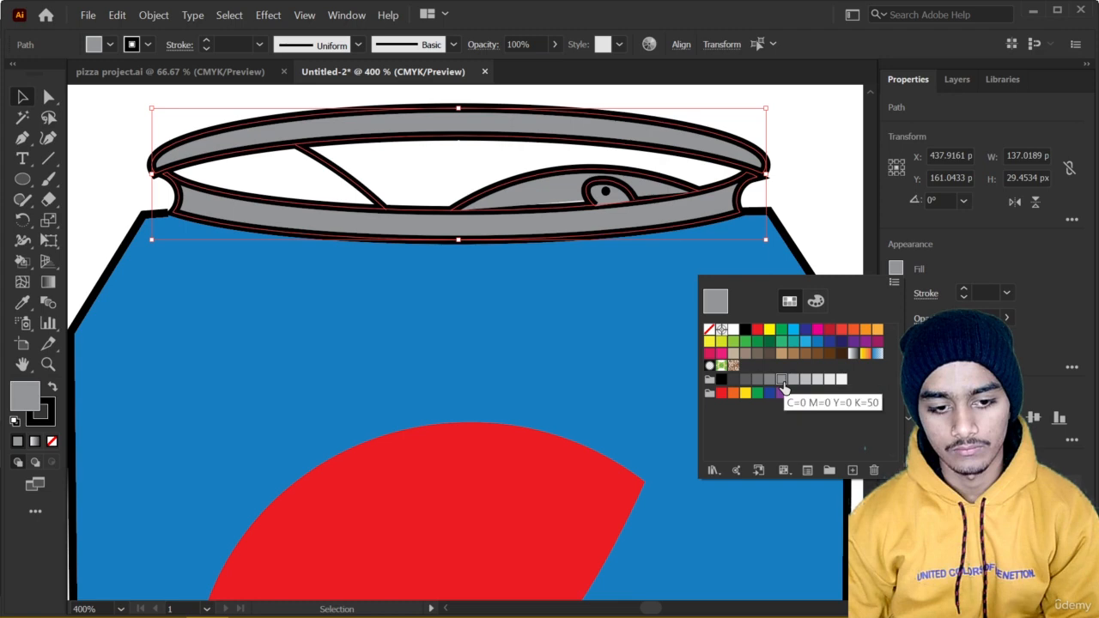
pyautogui.click(823, 232)
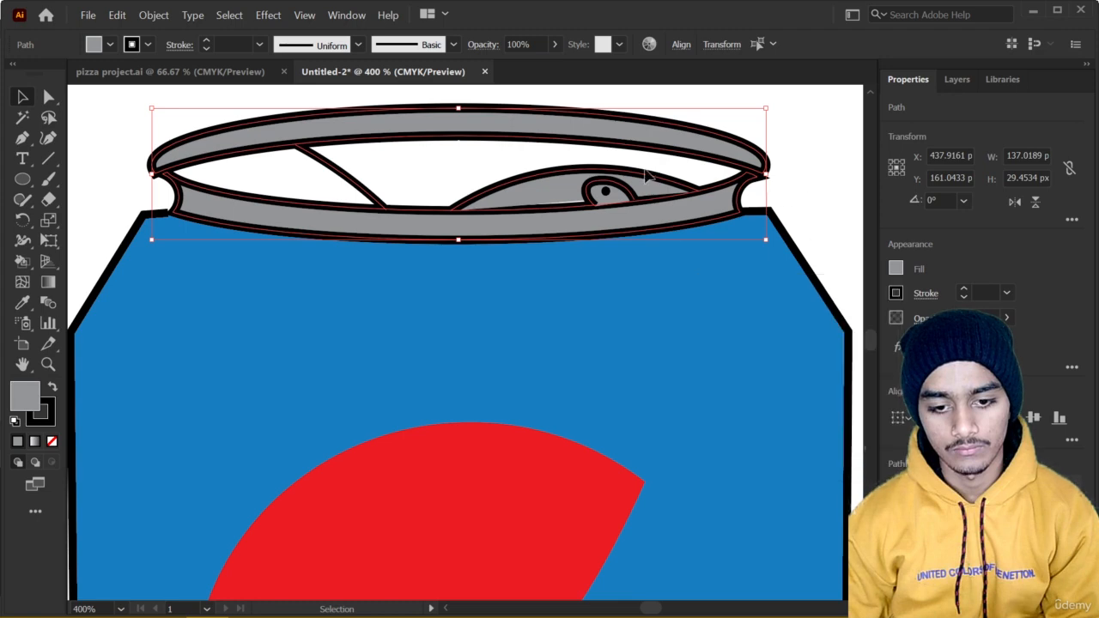
pyautogui.click(813, 148)
# Draw a tall, narrow ellipse about 9 by 115 px on the can body, just left of the logo.
pyautogui.scroll(2, 520, 209)
pyautogui.scroll(-7, 519, 208)
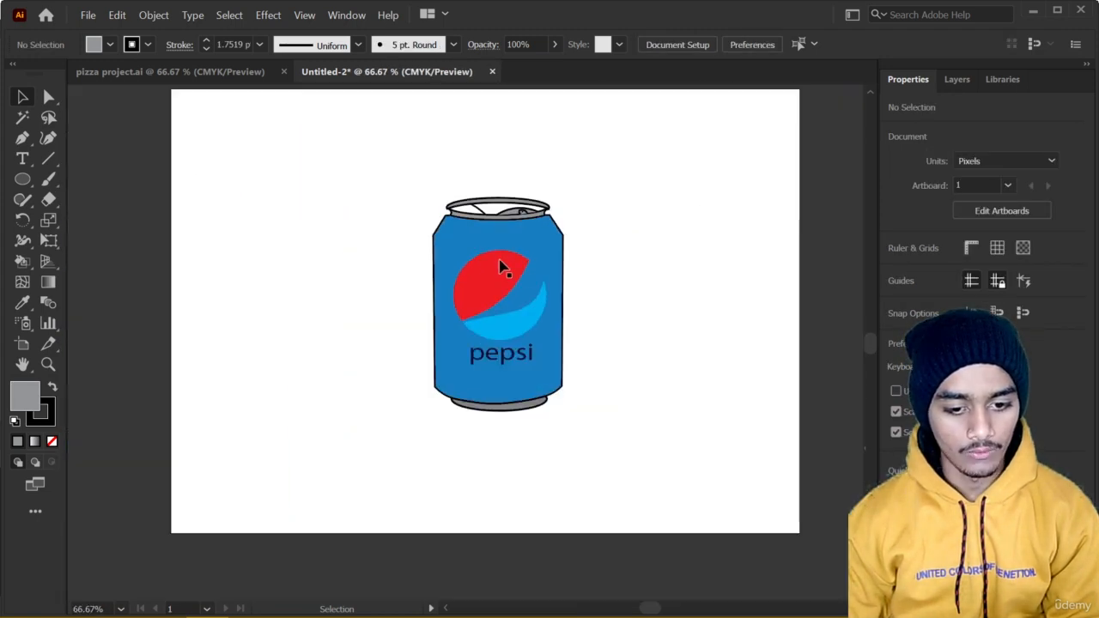
pyautogui.scroll(1, 511, 319)
pyautogui.scroll(1, 507, 370)
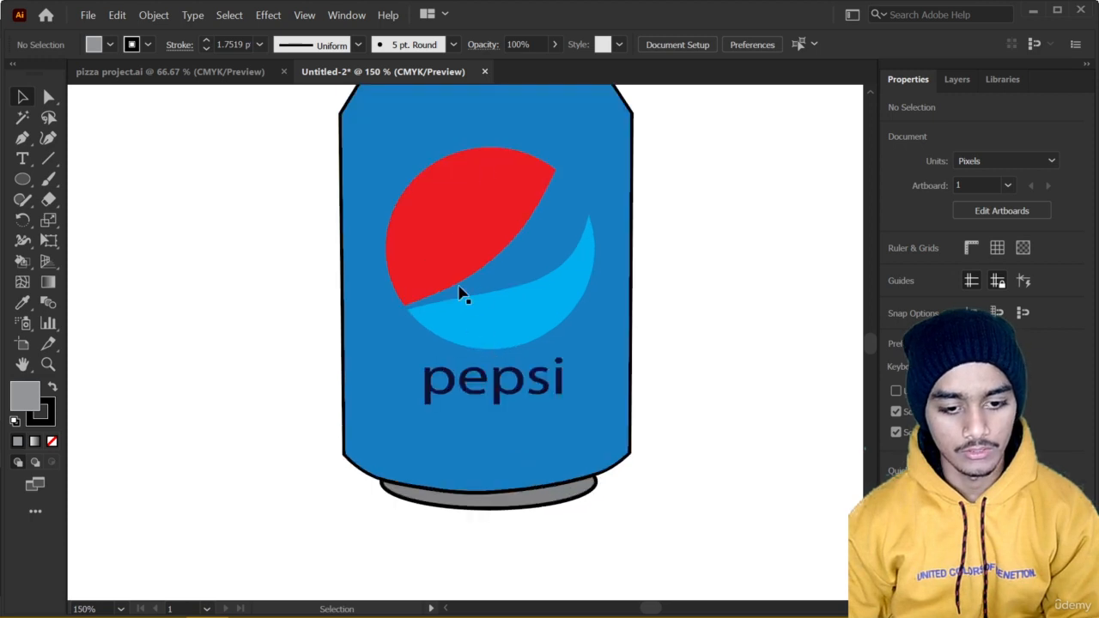
pyautogui.moveTo(441, 163); pyautogui.dragTo(412, 257)
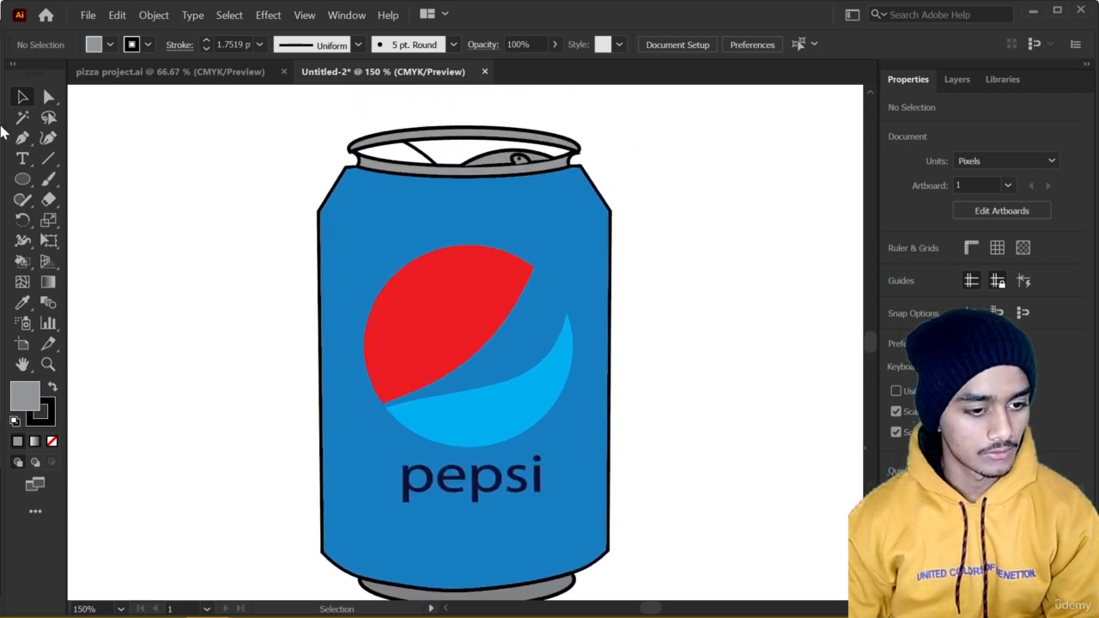
pyautogui.click(22, 178)
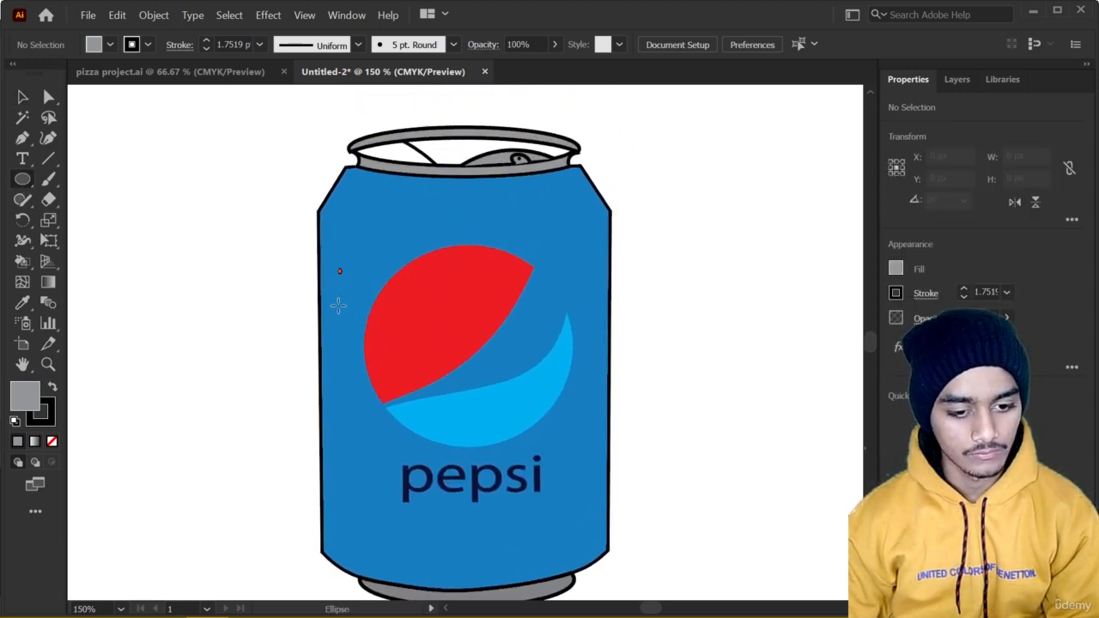
pyautogui.moveTo(340, 268); pyautogui.dragTo(357, 464)
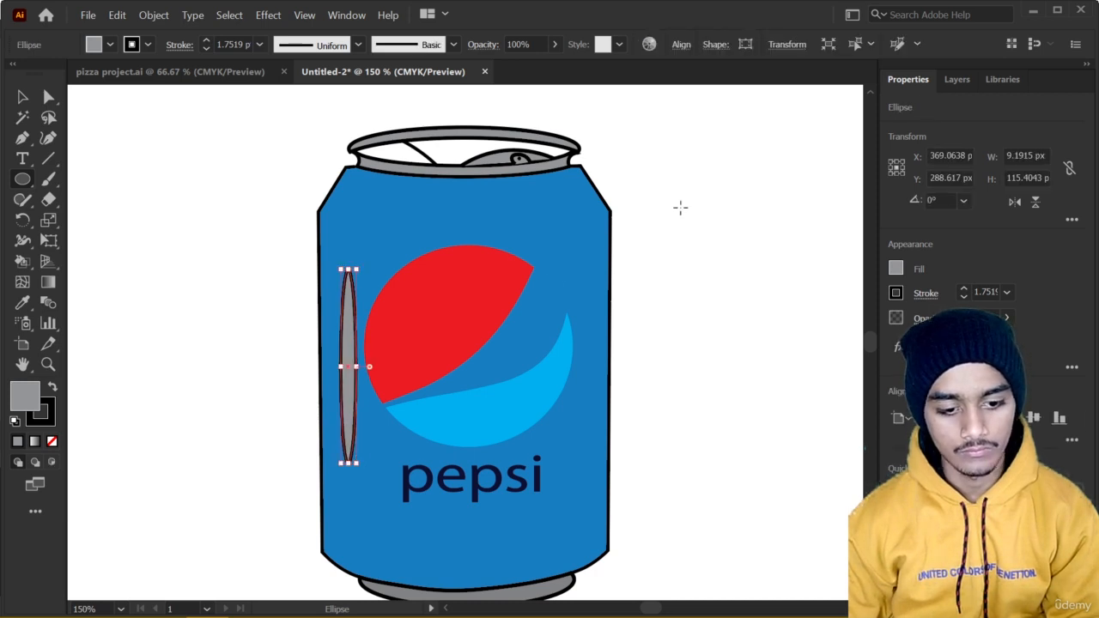
# Remove the stroke from the tall ellipse.
pyautogui.click(963, 290)
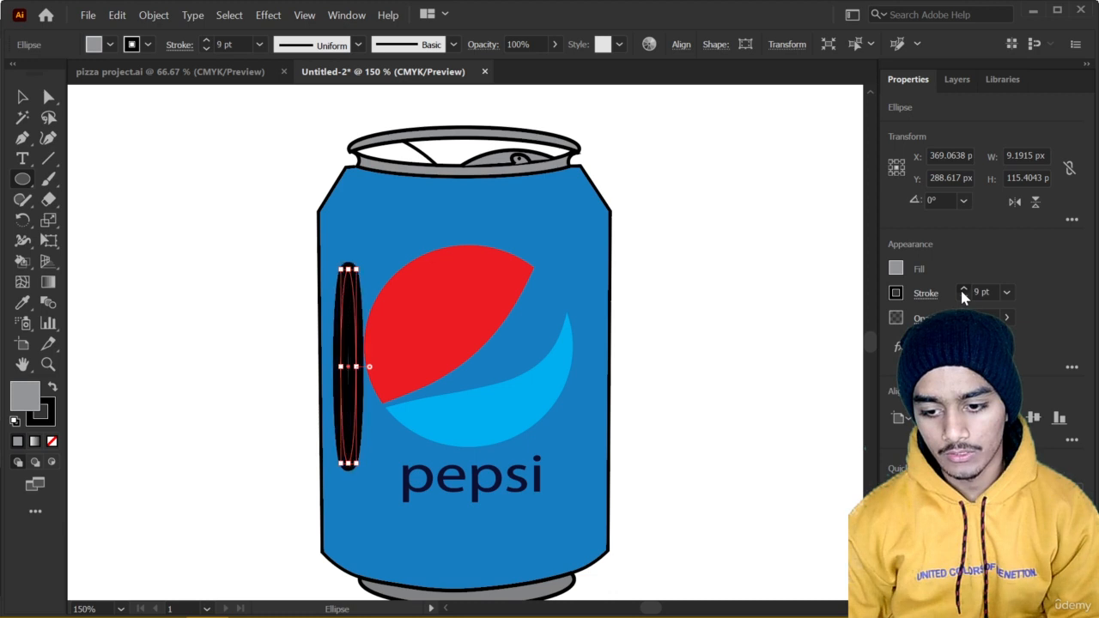
pyautogui.click(963, 298)
pyautogui.click(964, 298)
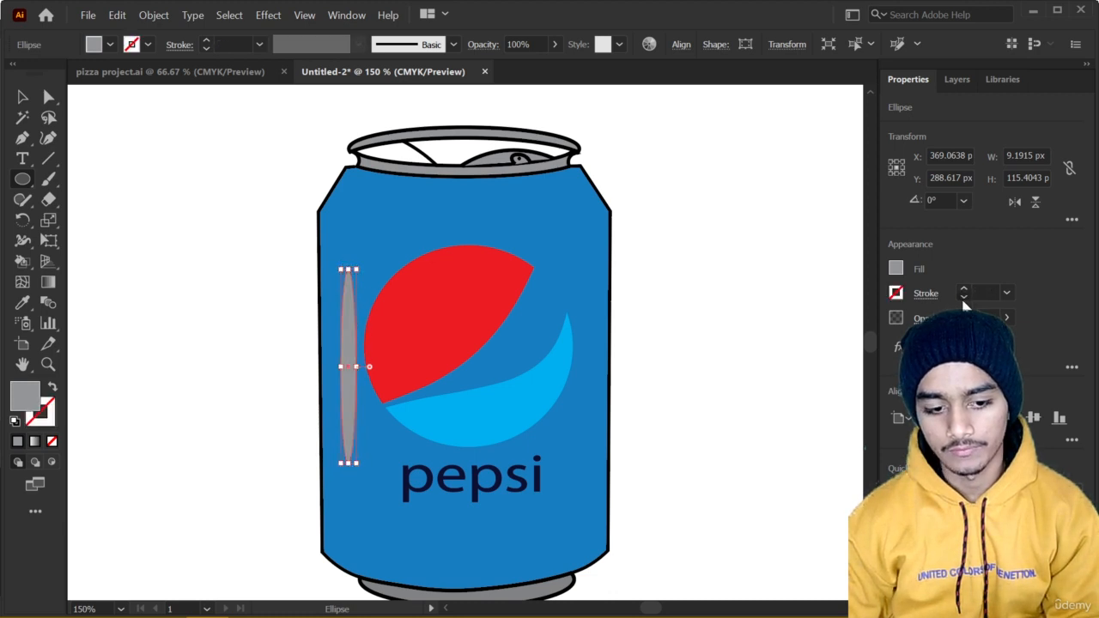
pyautogui.click(896, 270)
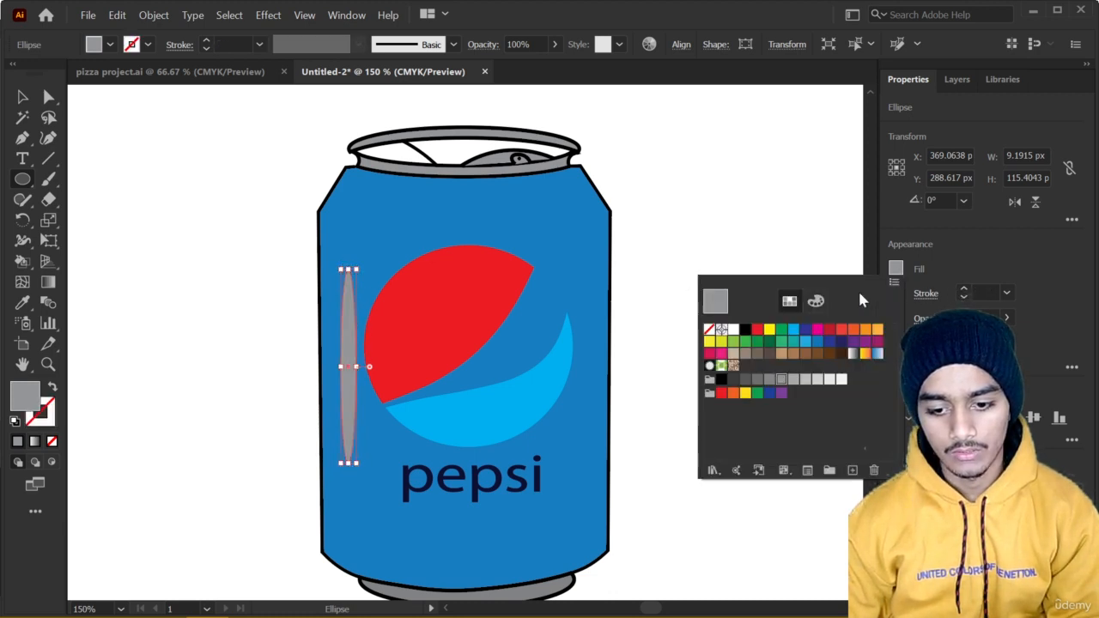
pyautogui.click(646, 239)
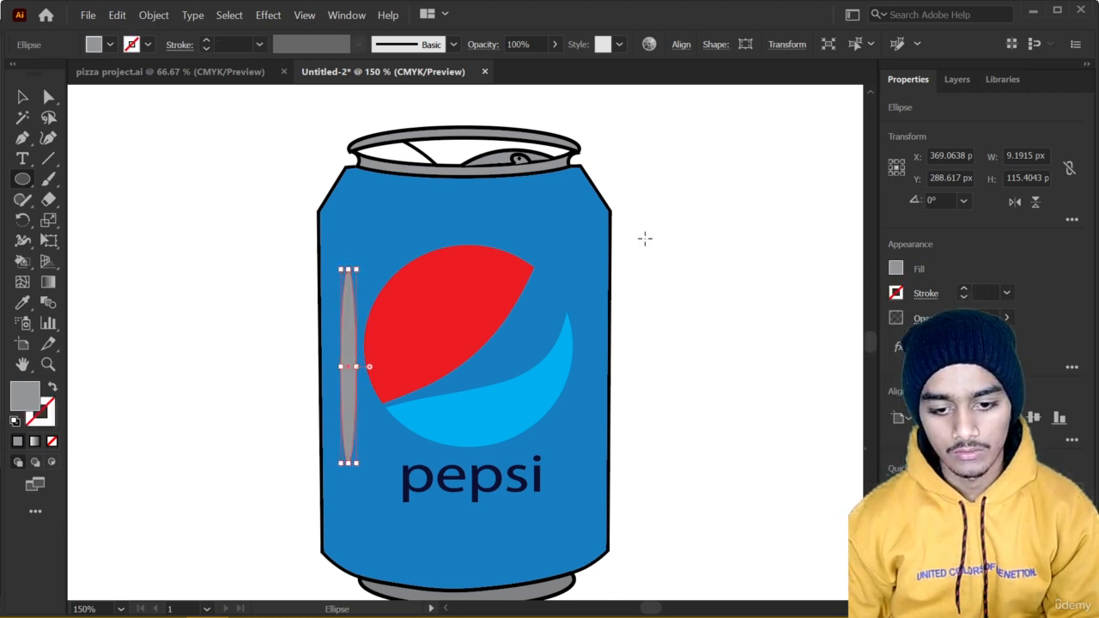
# Convert the tall ellipse into a Live Paint object by filling it with gray using the Live Paint Bucket.
pyautogui.click(22, 262)
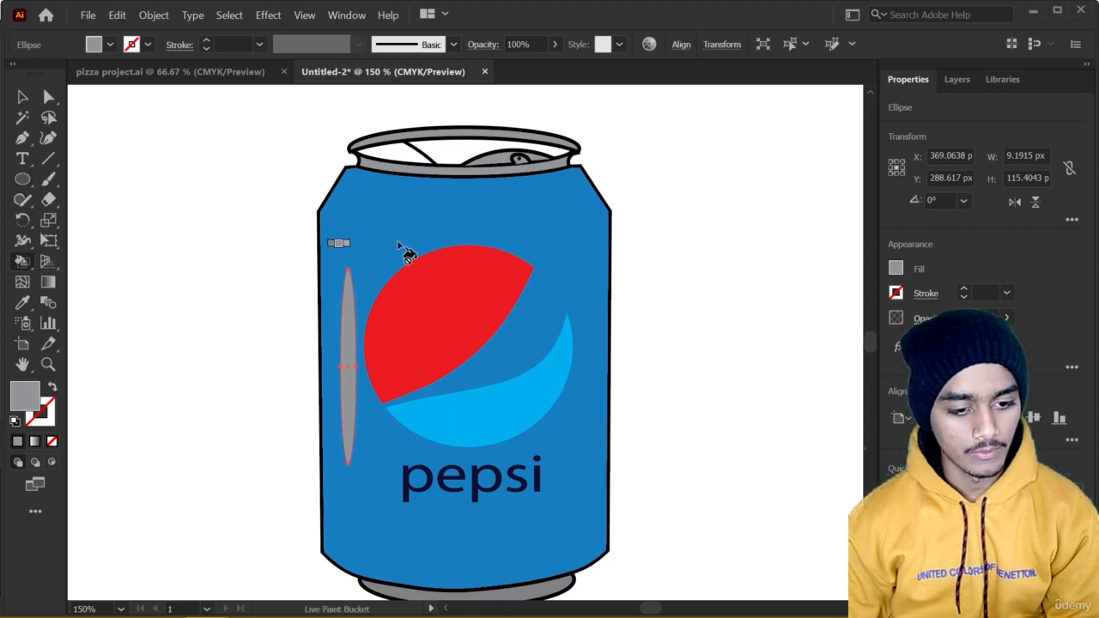
pyautogui.click(344, 321)
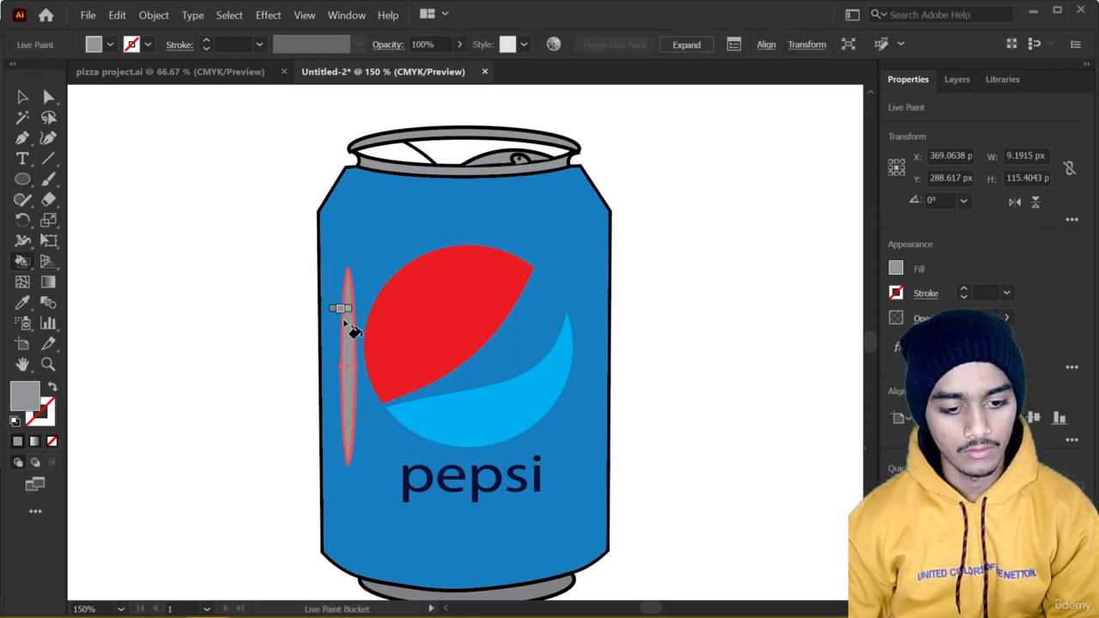
pyautogui.rightClick(376, 258)
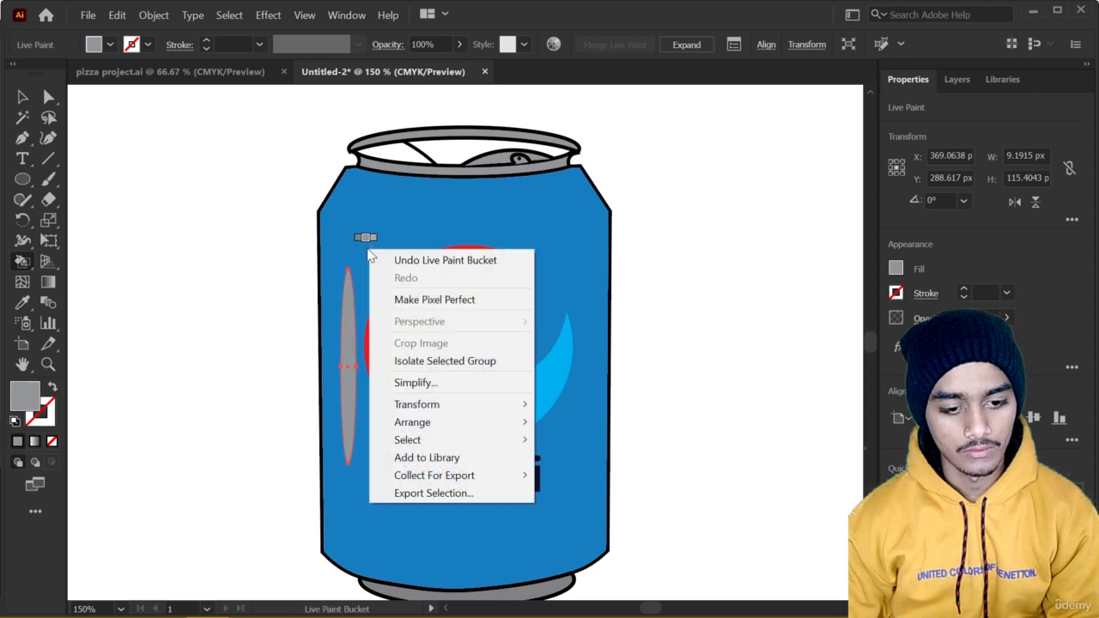
pyautogui.press('Escape')
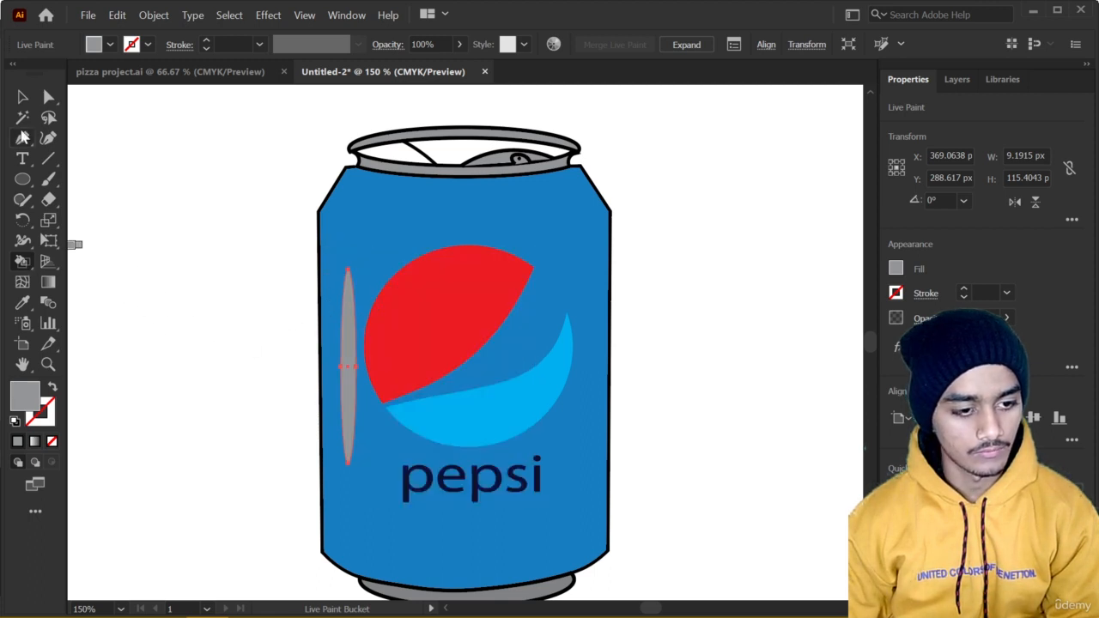
# Fill the tall ellipse with the logo wave's cyan, set its opacity to 55%, and deselect it.
pyautogui.click(22, 97)
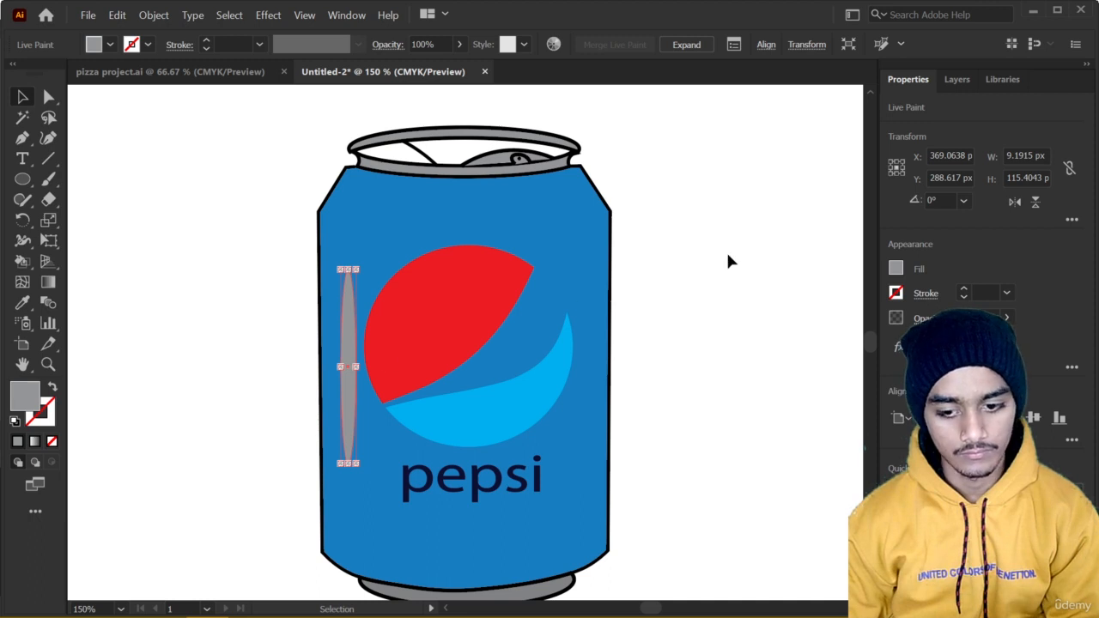
pyautogui.click(896, 270)
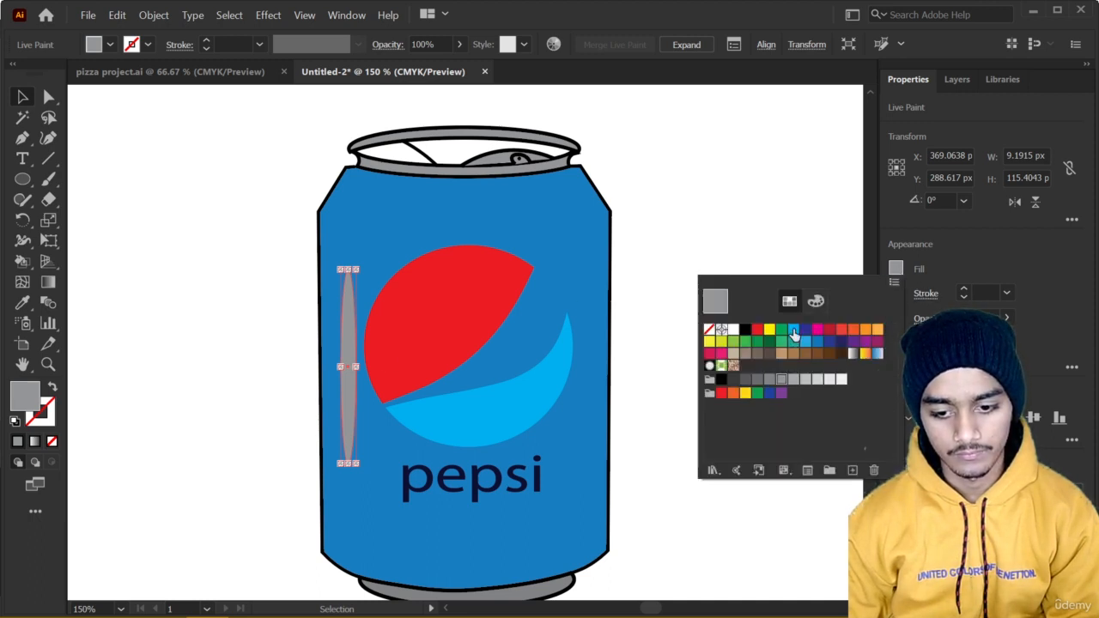
pyautogui.press('Escape')
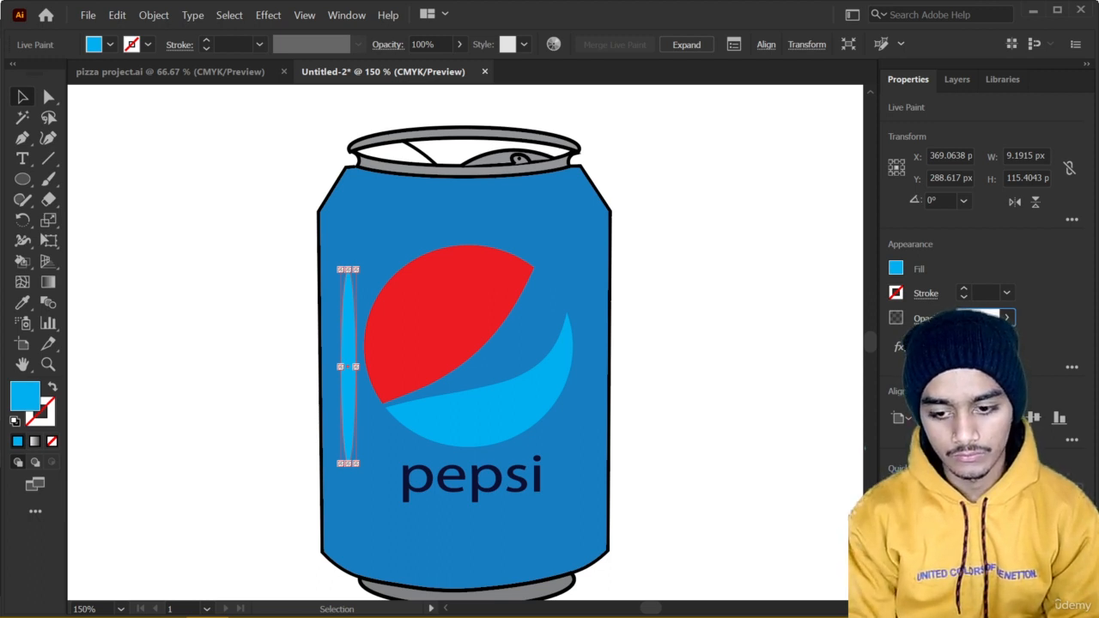
pyautogui.write('55')
pyautogui.press('Return')
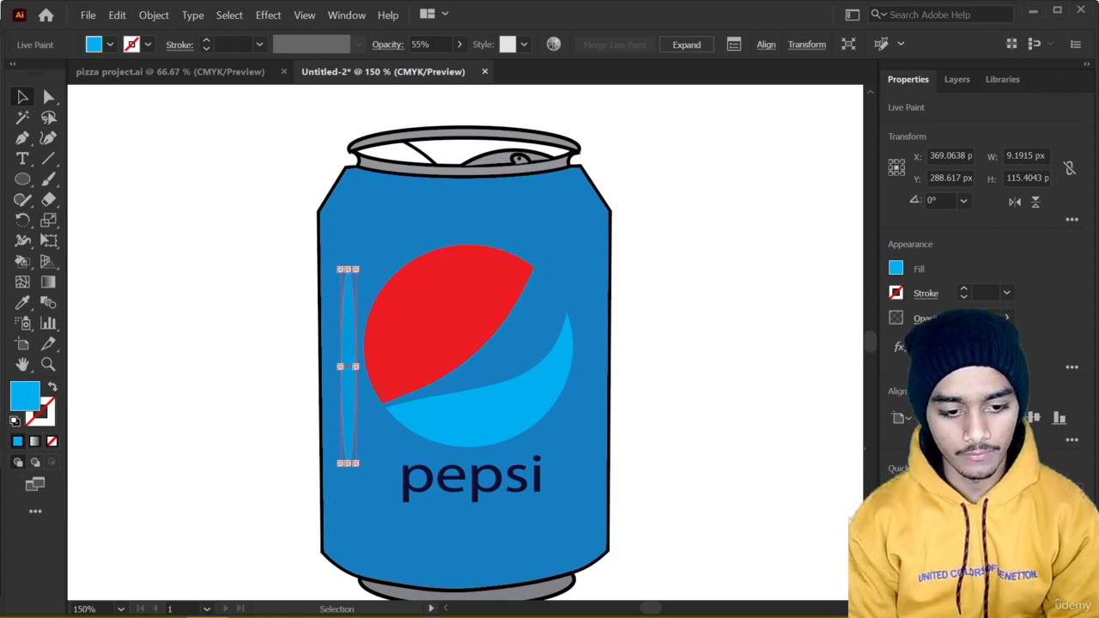
pyautogui.click(277, 213)
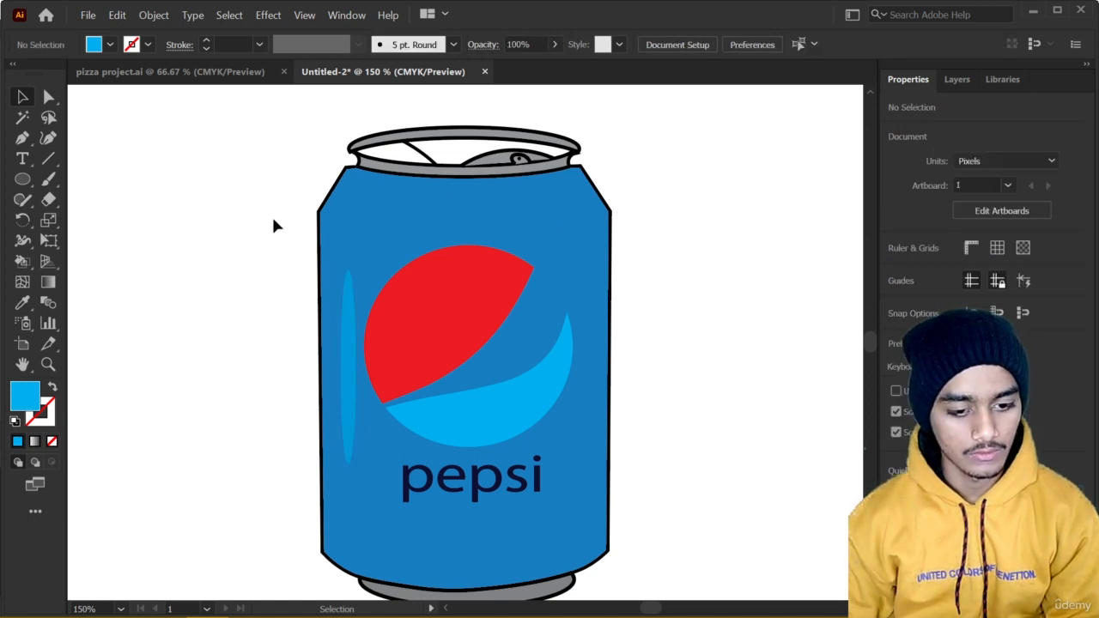
pyautogui.click(348, 371)
pyautogui.click(196, 339)
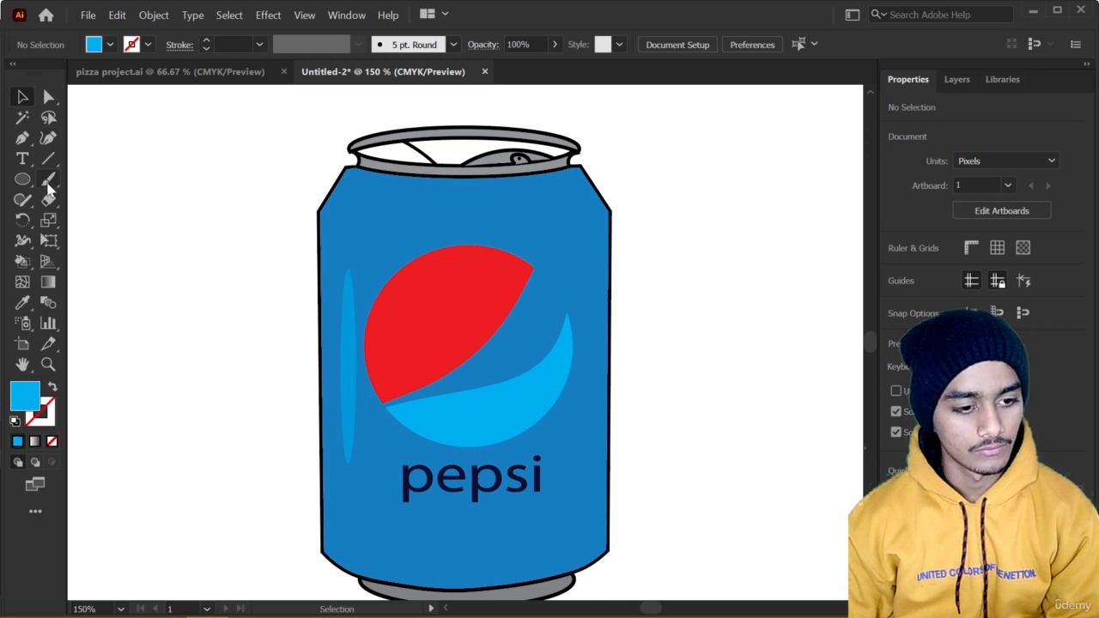
# Draw a flat cyan ellipse about 22 by 3 px at the can body's upper-left shoulder and set its opacity to 30%.
pyautogui.click(23, 180)
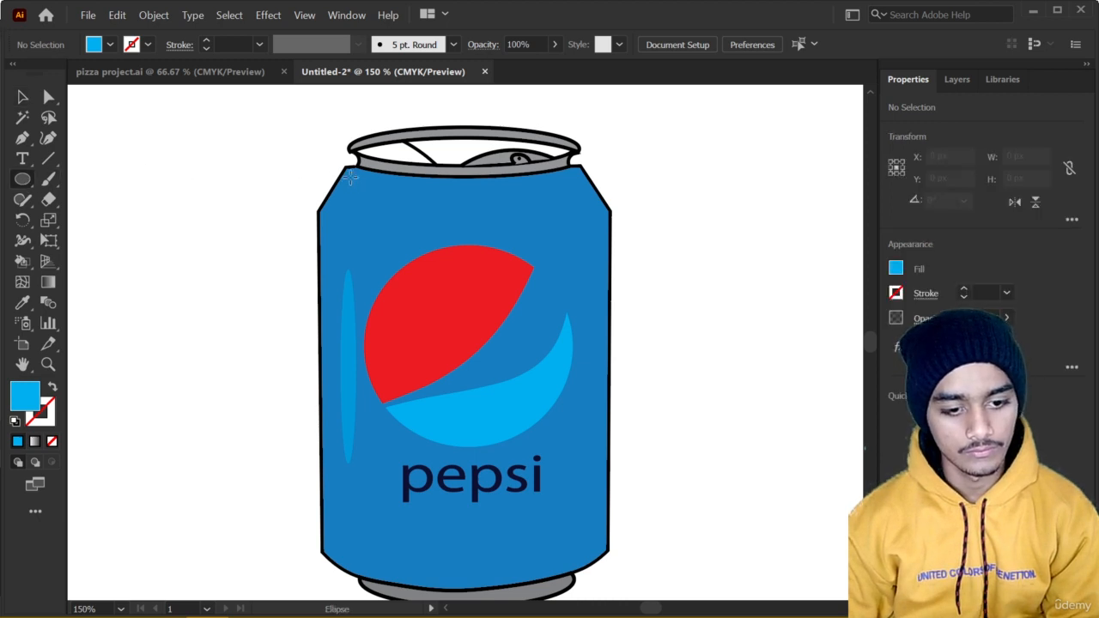
pyautogui.moveTo(388, 181); pyautogui.dragTo(389, 182)
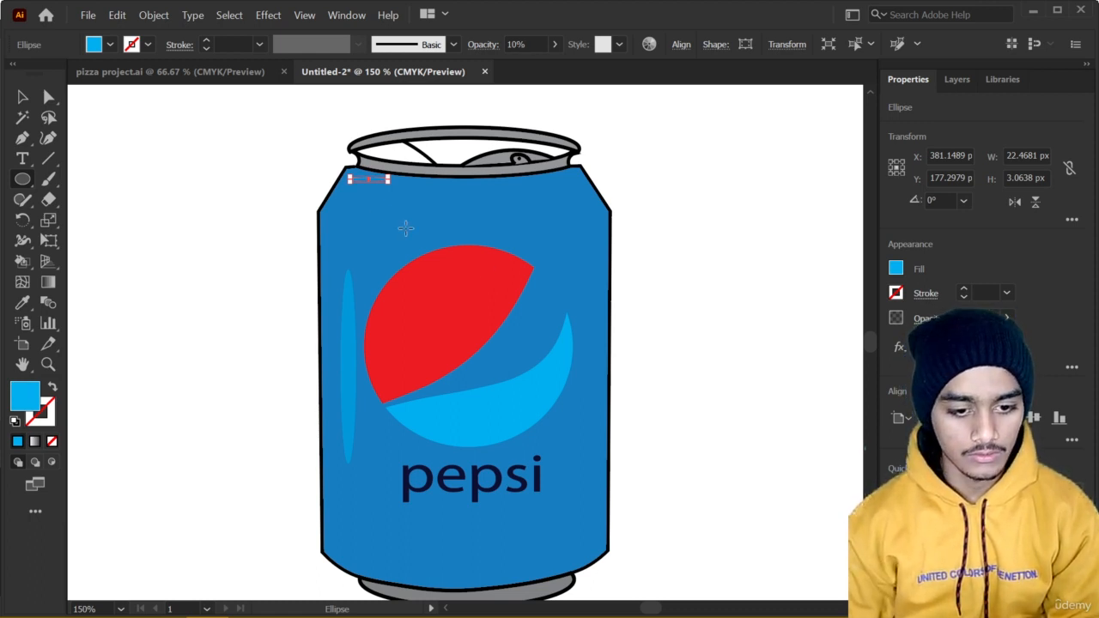
pyautogui.click(696, 225)
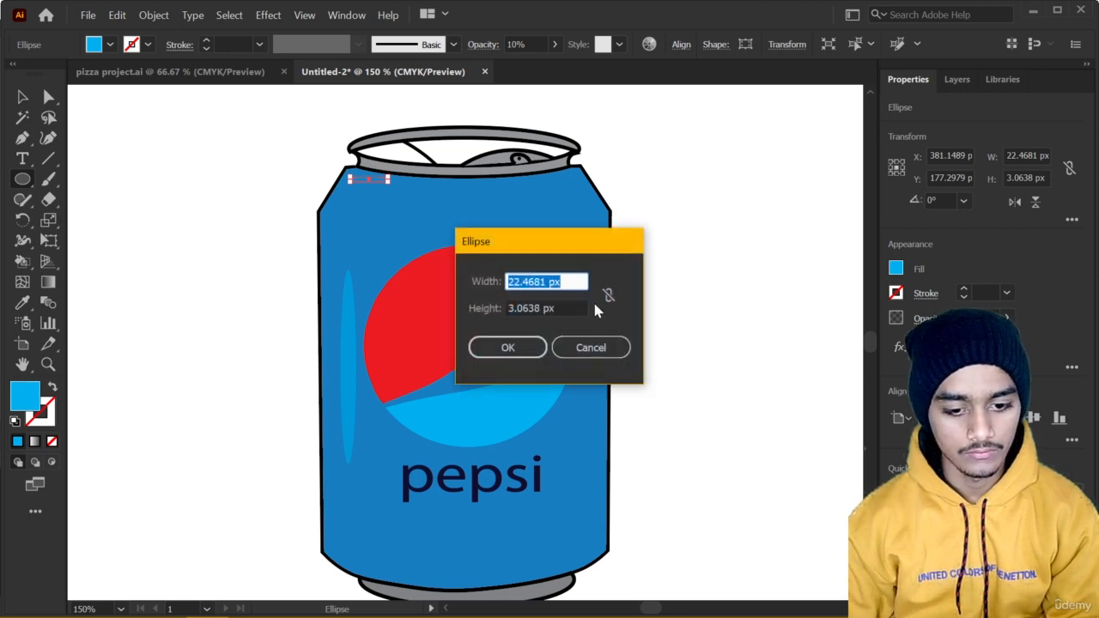
pyautogui.click(594, 346)
pyautogui.click(22, 97)
pyautogui.click(187, 144)
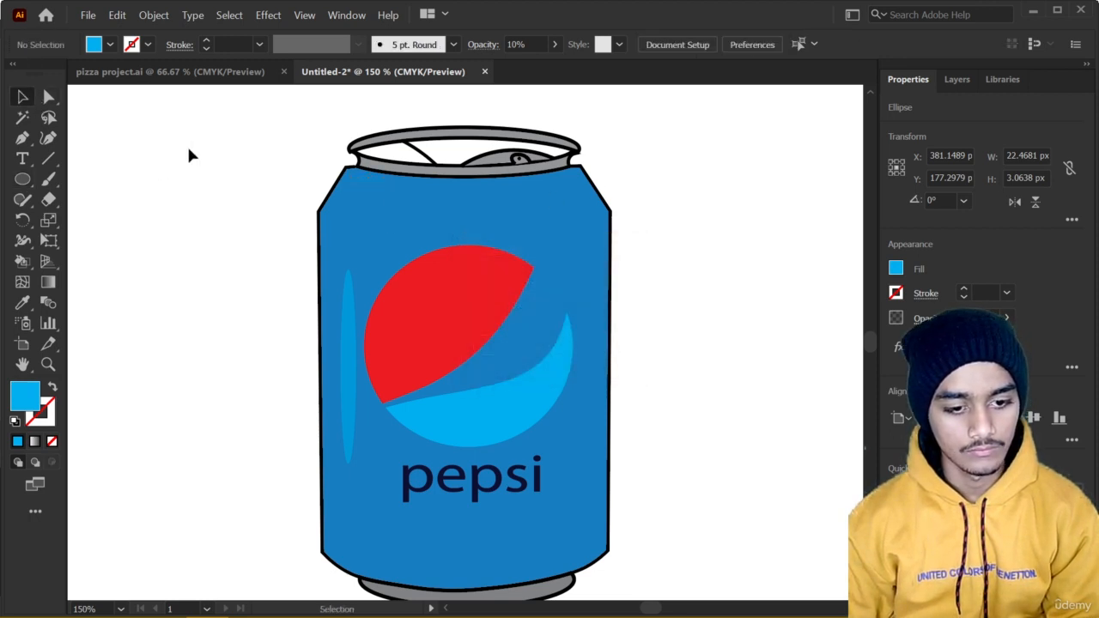
pyautogui.click(370, 182)
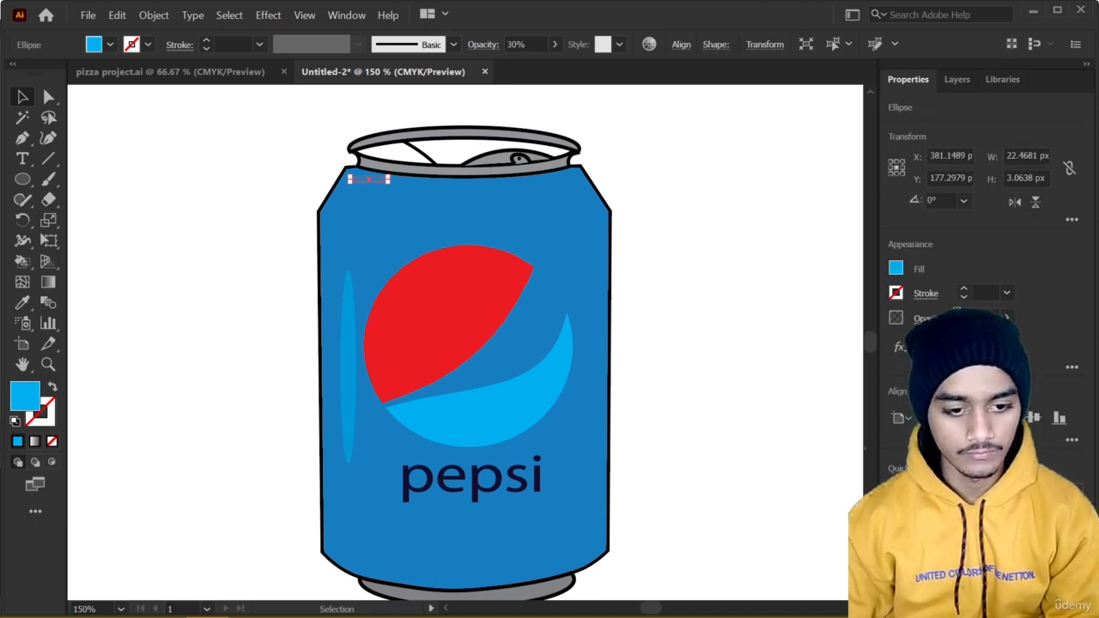
pyautogui.click(205, 233)
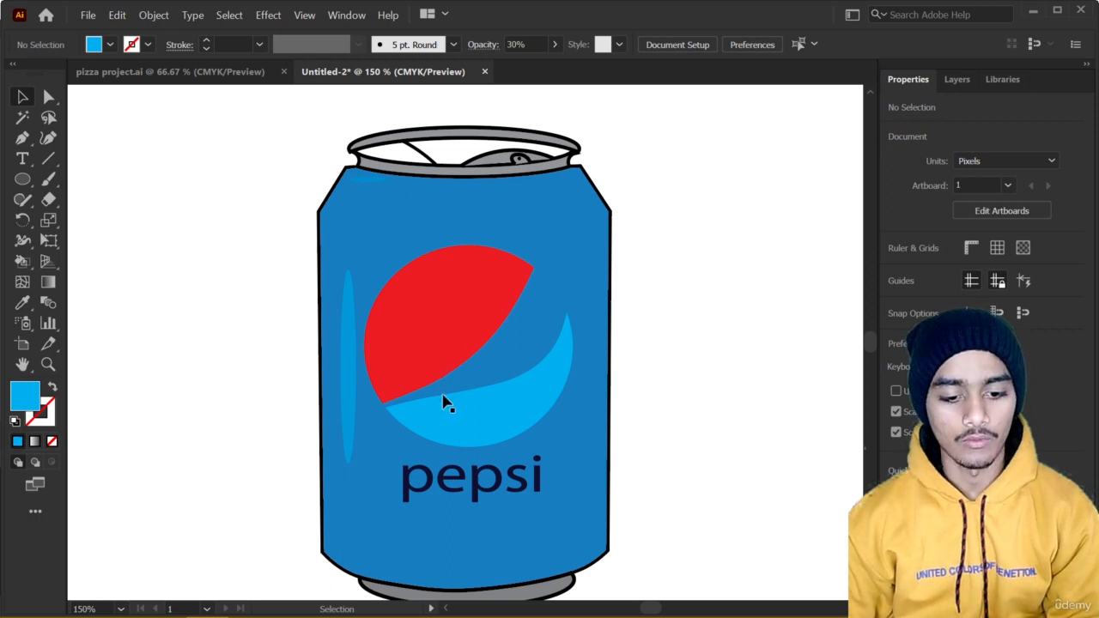
# Place three copies of the small shoulder ellipse stacked near the can body's lower-right edge, then deselect.
pyautogui.scroll(-1, 545, 401)
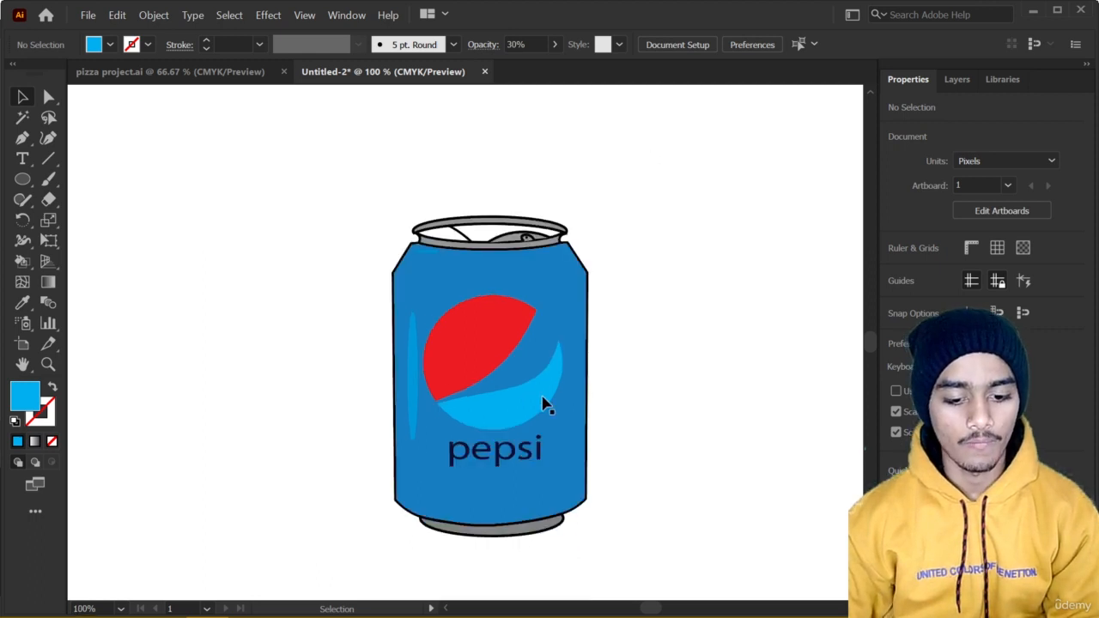
pyautogui.click(423, 256)
pyautogui.moveTo(423, 256); pyautogui.dragTo(463, 364)
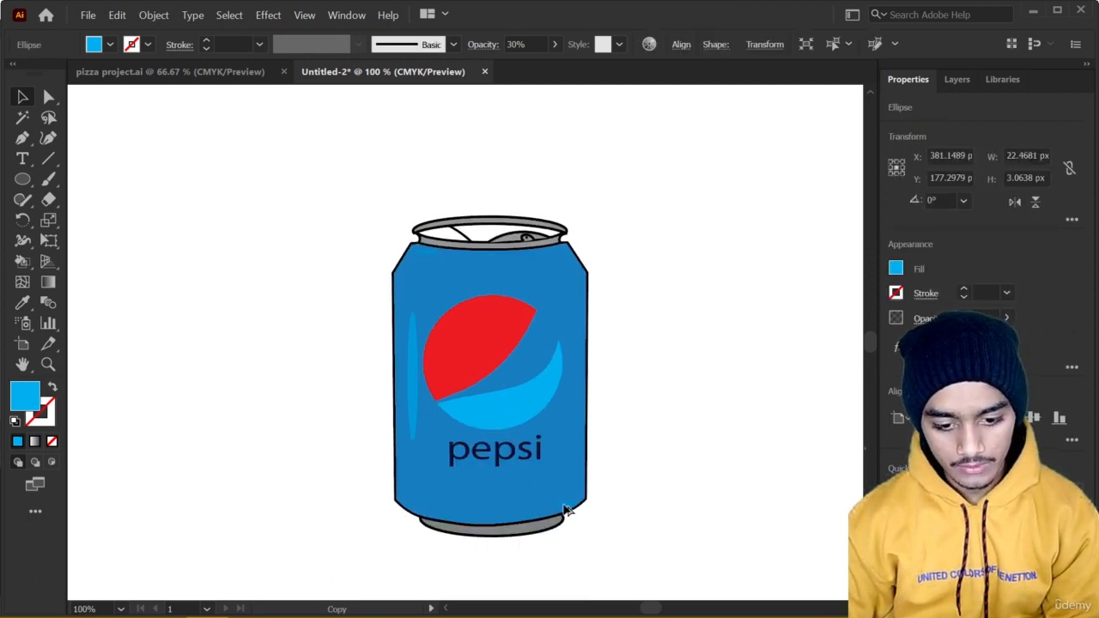
pyautogui.moveTo(543, 515); pyautogui.dragTo(576, 495)
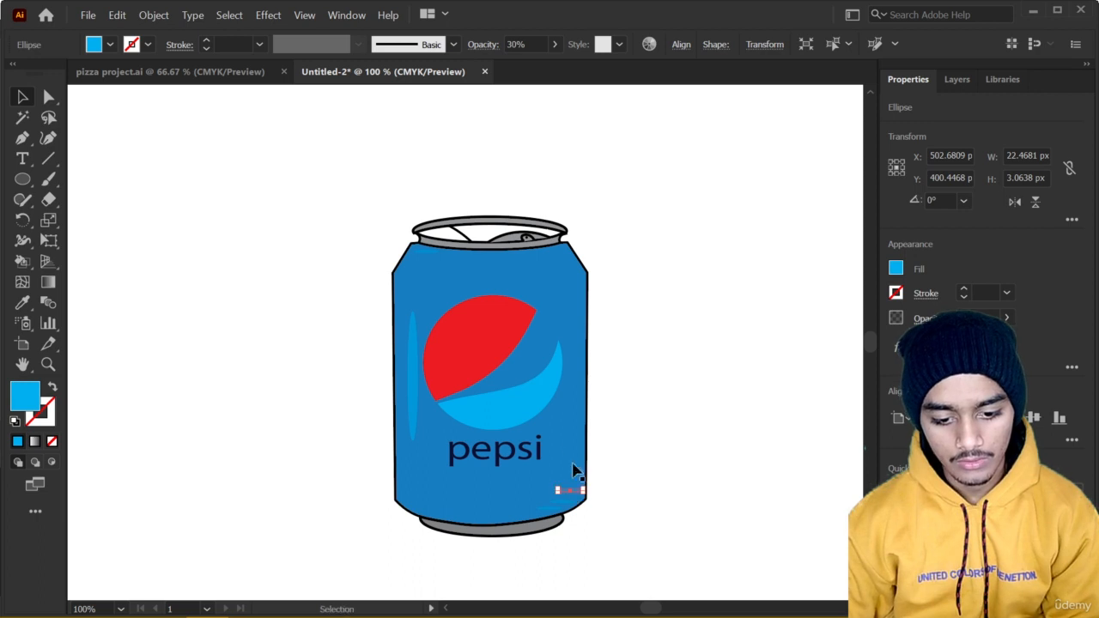
pyautogui.click(266, 361)
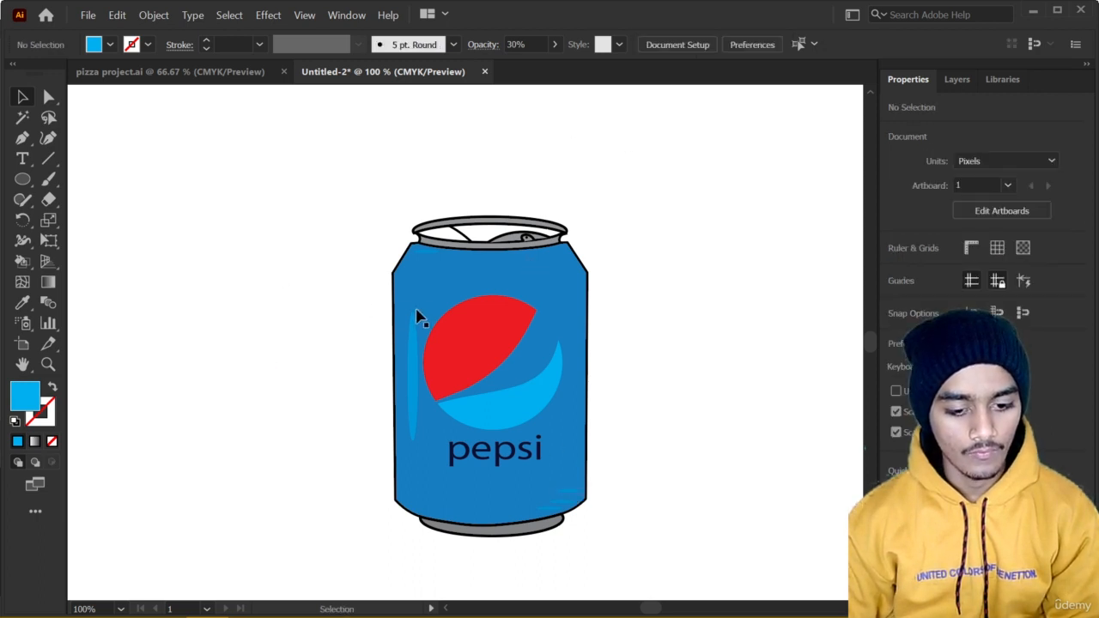
# Draw a tall cyan rectangle about 27 by 212 px overlapping the can body's left edge.
pyautogui.click(23, 179)
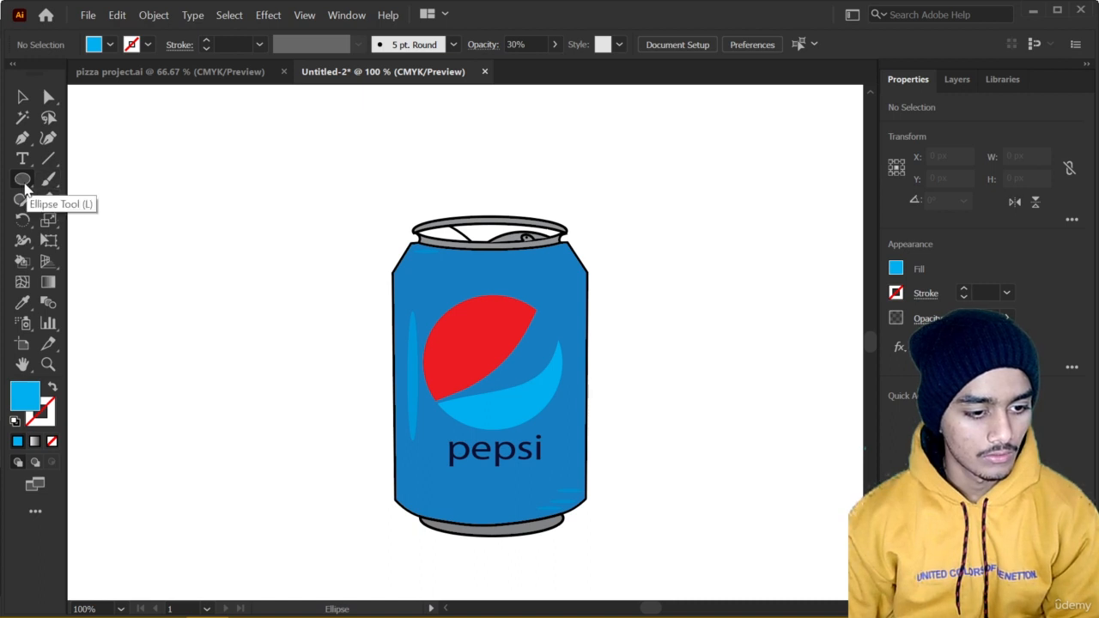
pyautogui.moveTo(22, 180); pyautogui.dragTo(103, 176)
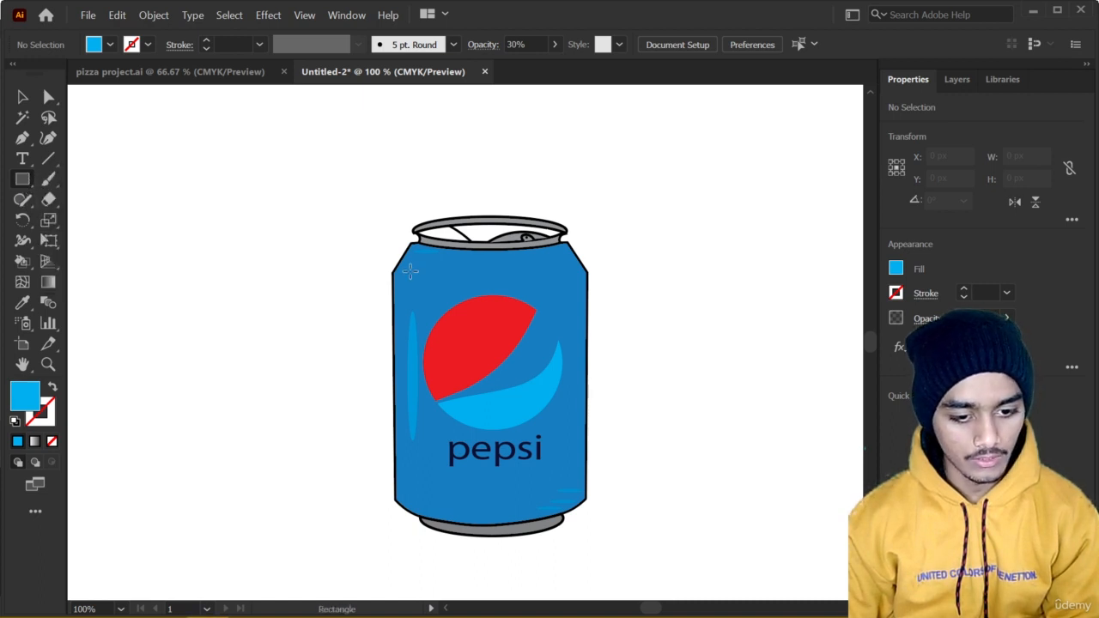
pyautogui.moveTo(415, 277)
pyautogui.mouseDown()
pyautogui.moveTo(385, 461)
pyautogui.moveTo(407, 505)
pyautogui.mouseUp()
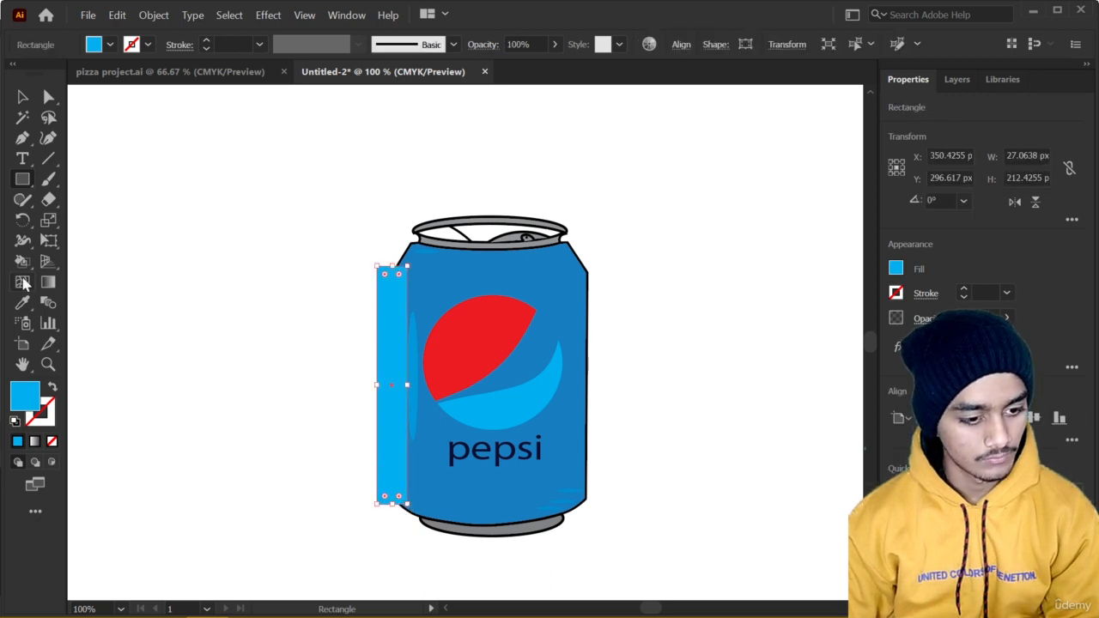
# Trim off the part of the rectangle outside the can's left edge with Shape Builder, then deselect everything.
pyautogui.moveTo(23, 262); pyautogui.dragTo(76, 264)
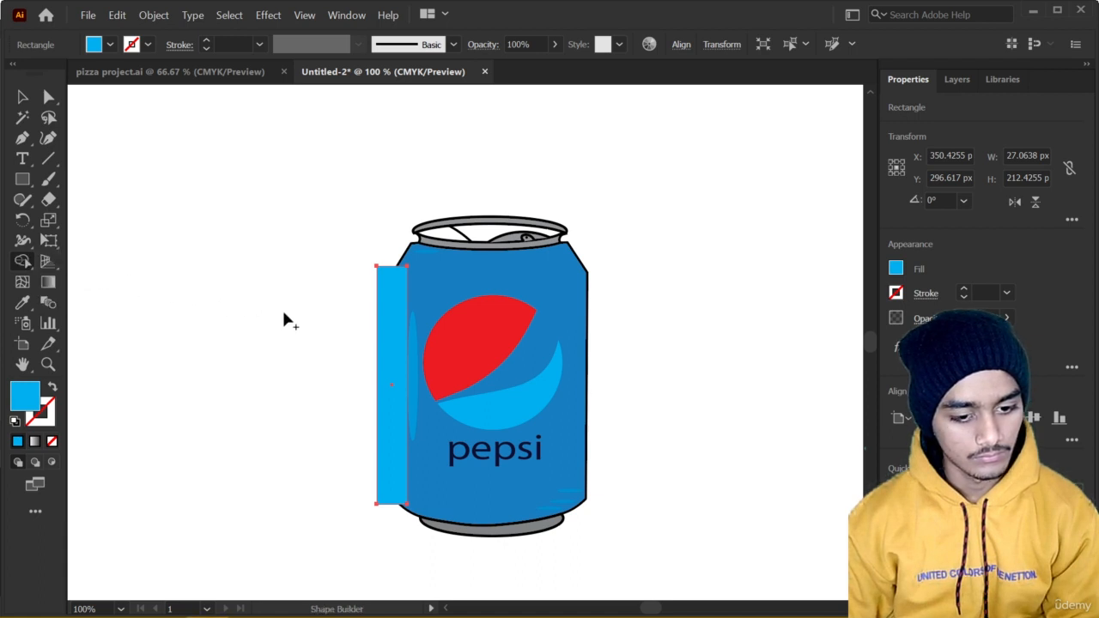
pyautogui.click(15, 97)
pyautogui.moveTo(293, 219); pyautogui.dragTo(662, 367)
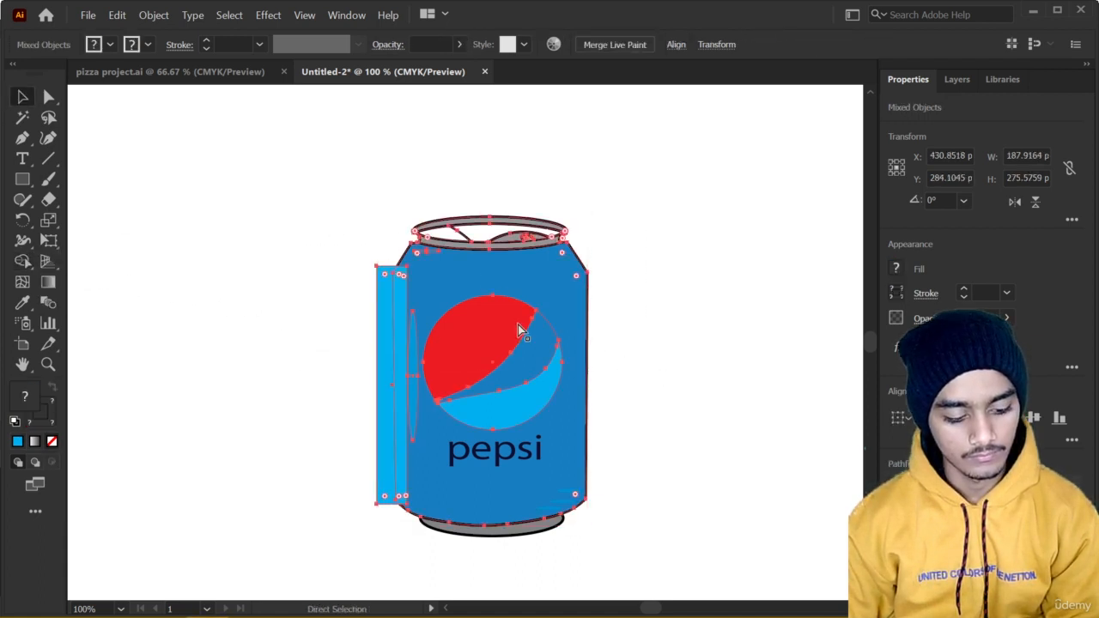
pyautogui.click(23, 262)
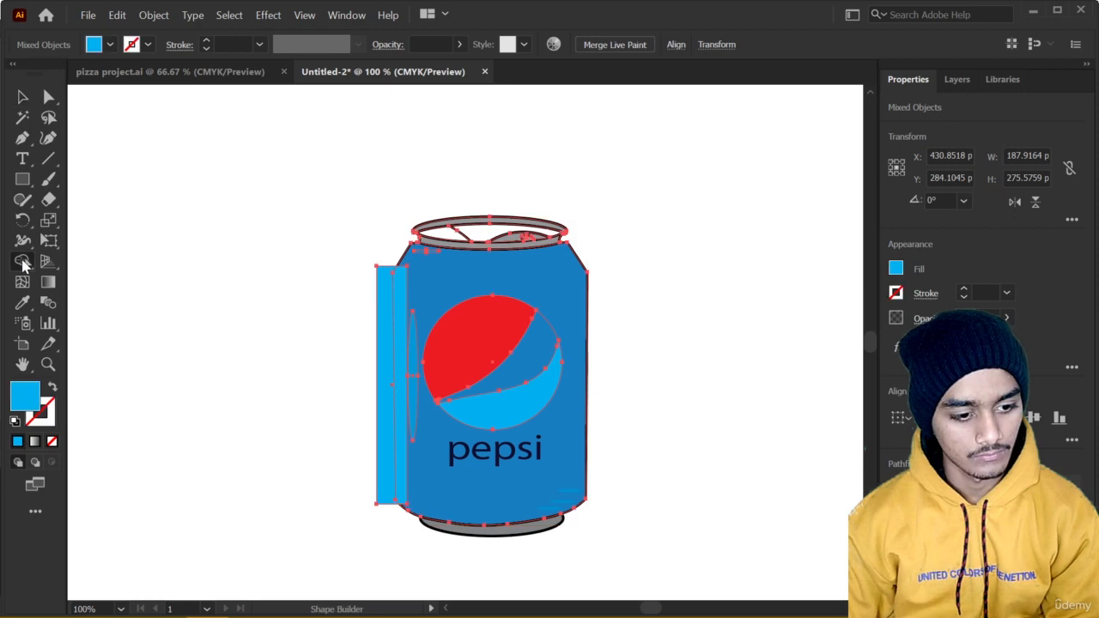
pyautogui.keyDown('alt'); pyautogui.click(387, 348); pyautogui.keyUp('alt')
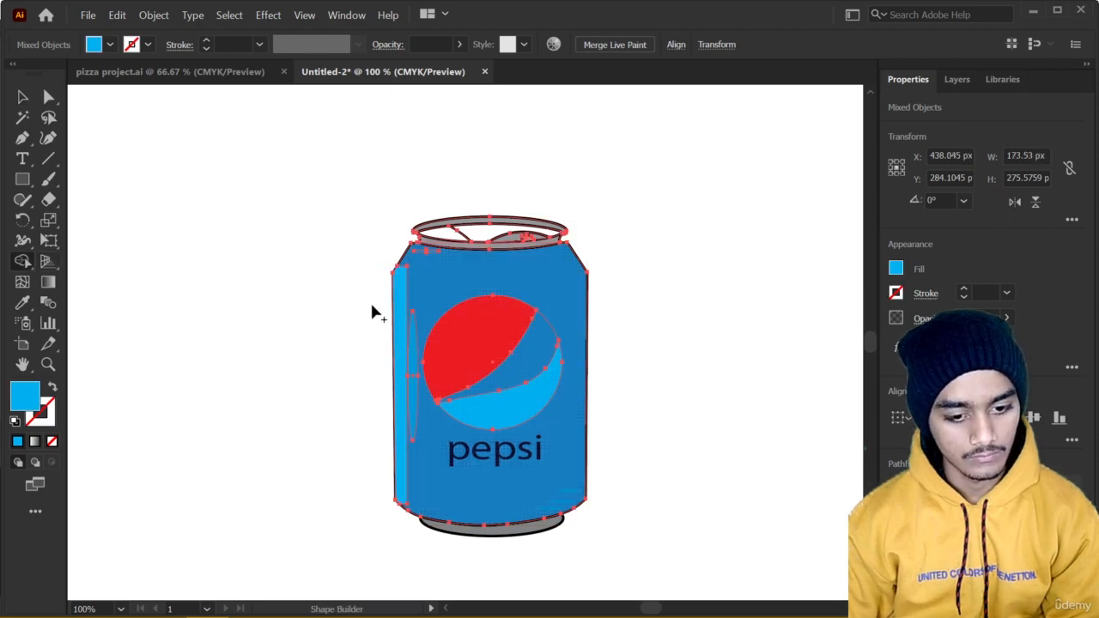
pyautogui.scroll(2, 371, 306)
pyautogui.scroll(-2, 374, 303)
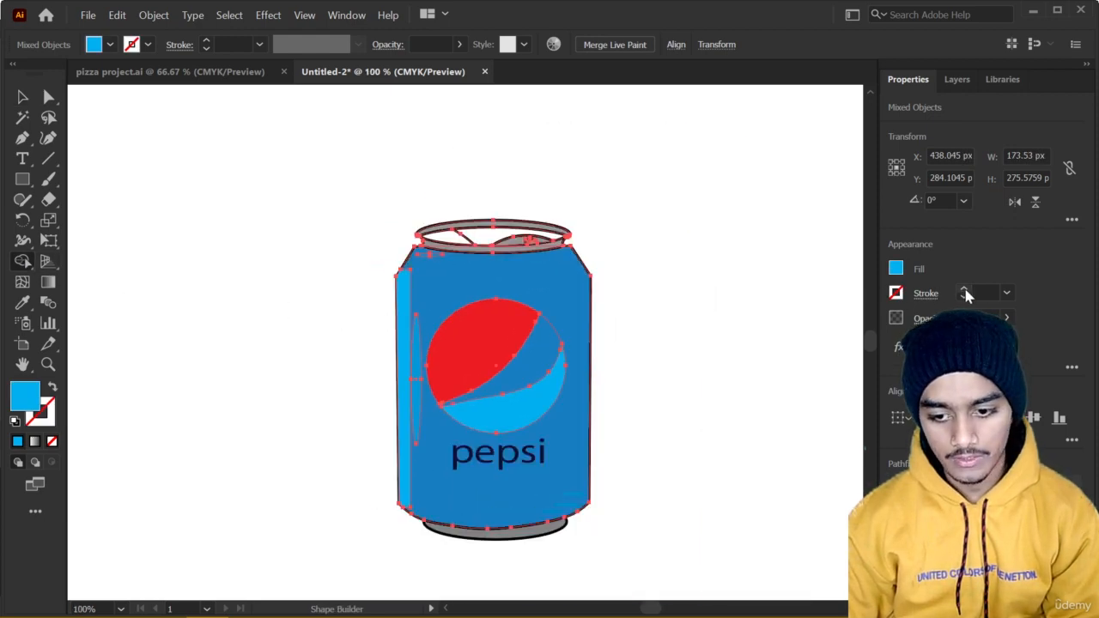
pyautogui.click(973, 317)
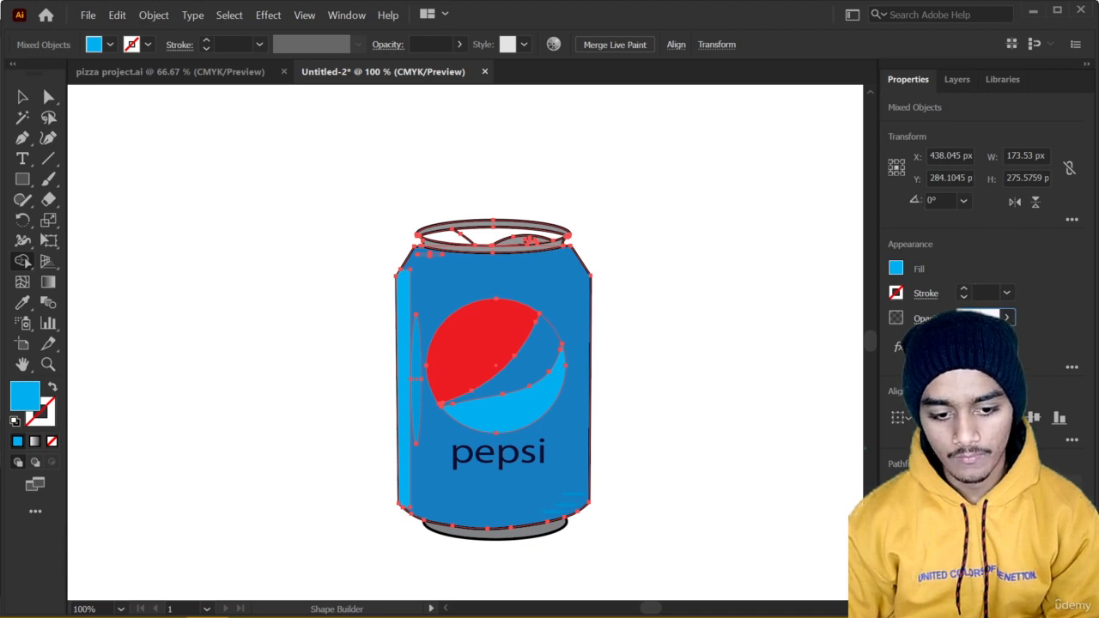
pyautogui.click(22, 97)
pyautogui.click(169, 151)
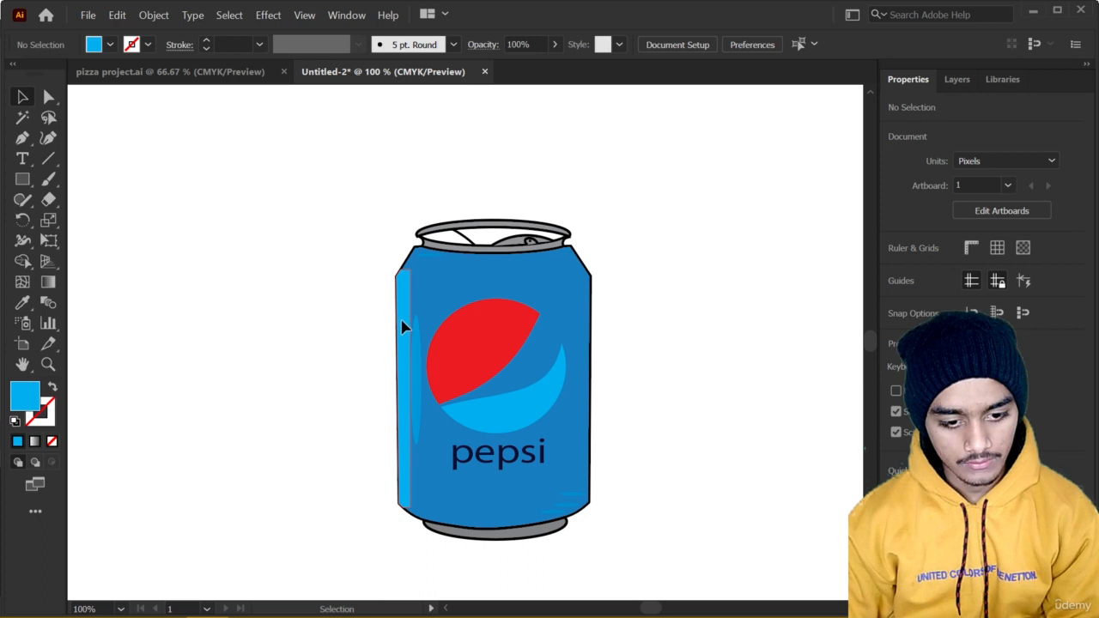
# Narrow the trimmed cyan strip to about 4 px wide, keeping it against the can's left edge.
pyautogui.moveTo(401, 320); pyautogui.dragTo(403, 318)
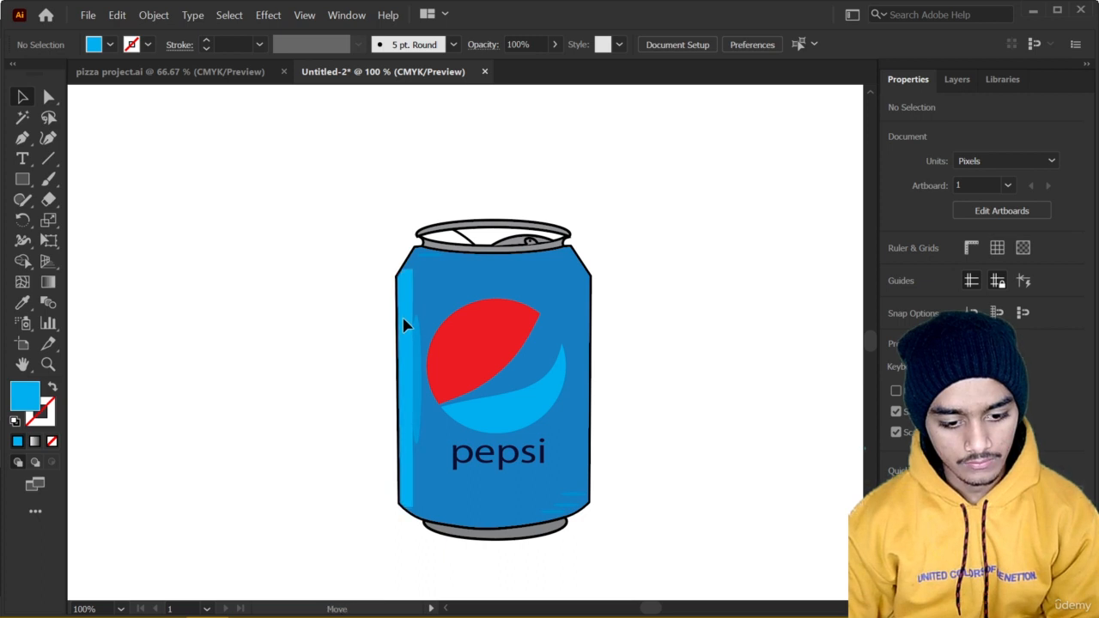
pyautogui.click(406, 325)
pyautogui.scroll(2, 405, 324)
pyautogui.moveTo(404, 398); pyautogui.dragTo(422, 212)
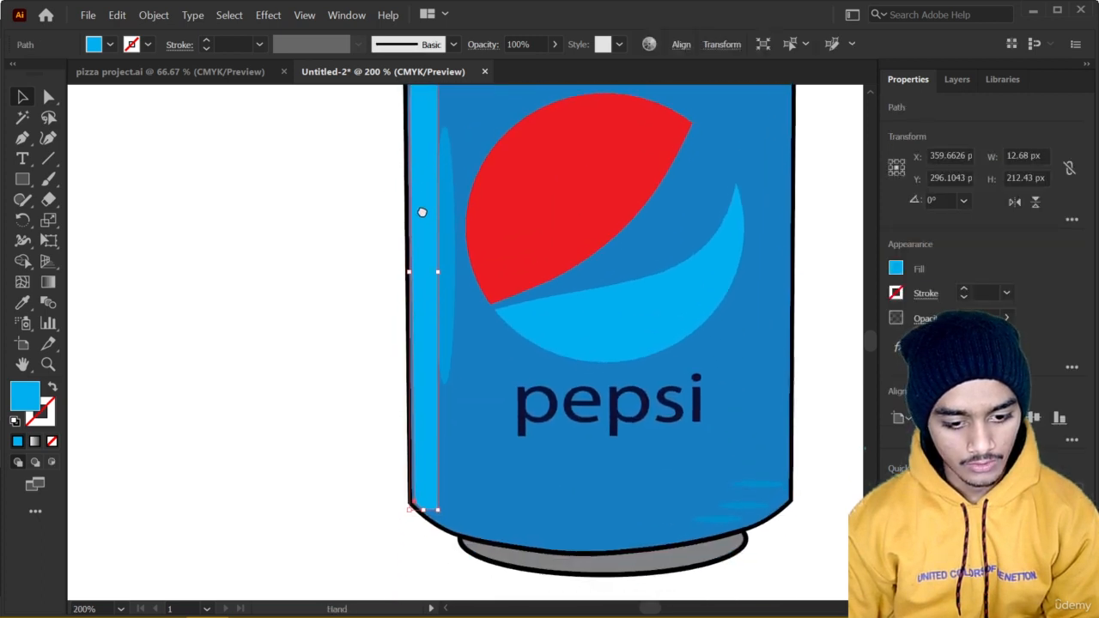
pyautogui.moveTo(437, 268); pyautogui.dragTo(419, 270)
pyautogui.scroll(-2, 406, 318)
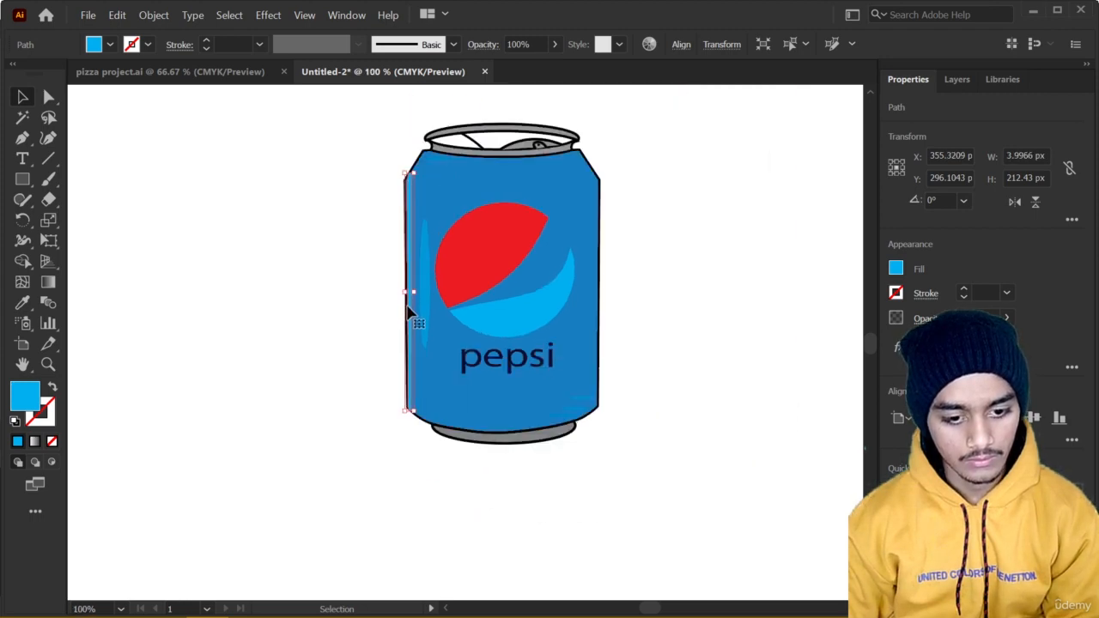
# Set the left-edge strip's opacity to 50% and deselect it.
pyautogui.click(977, 316)
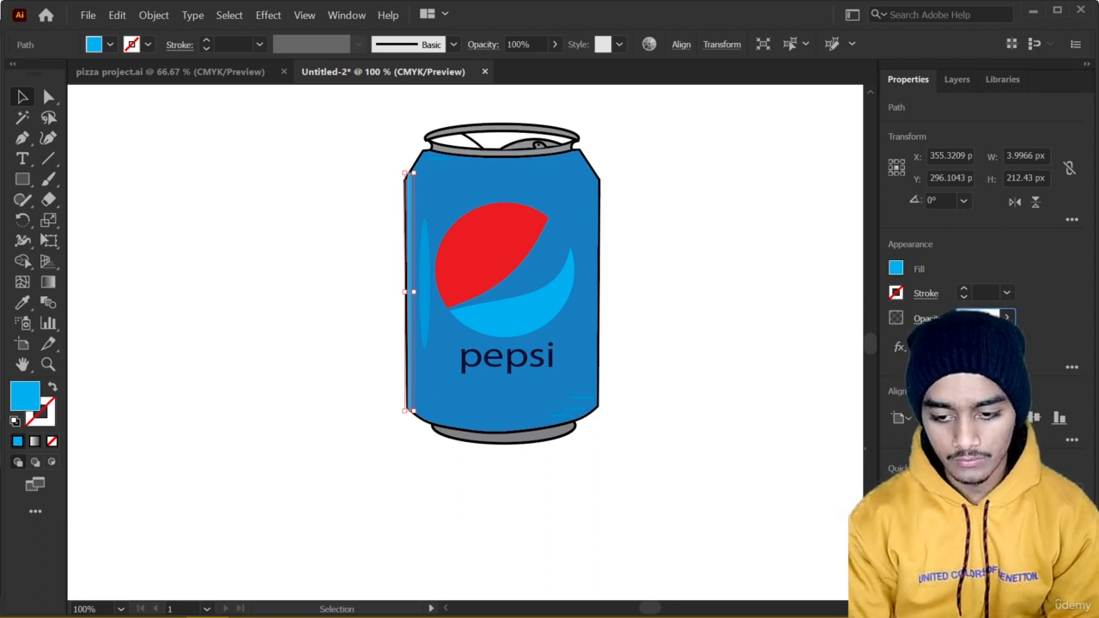
pyautogui.write('50')
pyautogui.press('Return')
pyautogui.click(352, 287)
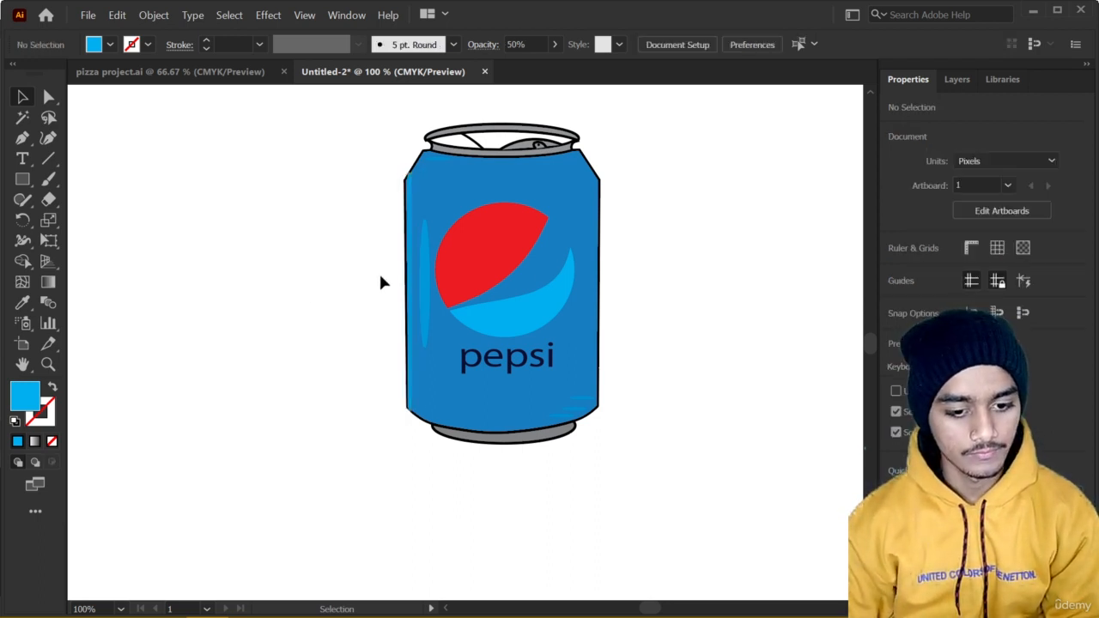
# Shorten the left-edge strip from its upper end to about 206 px tall, then deselect it.
pyautogui.scroll(2, 429, 209)
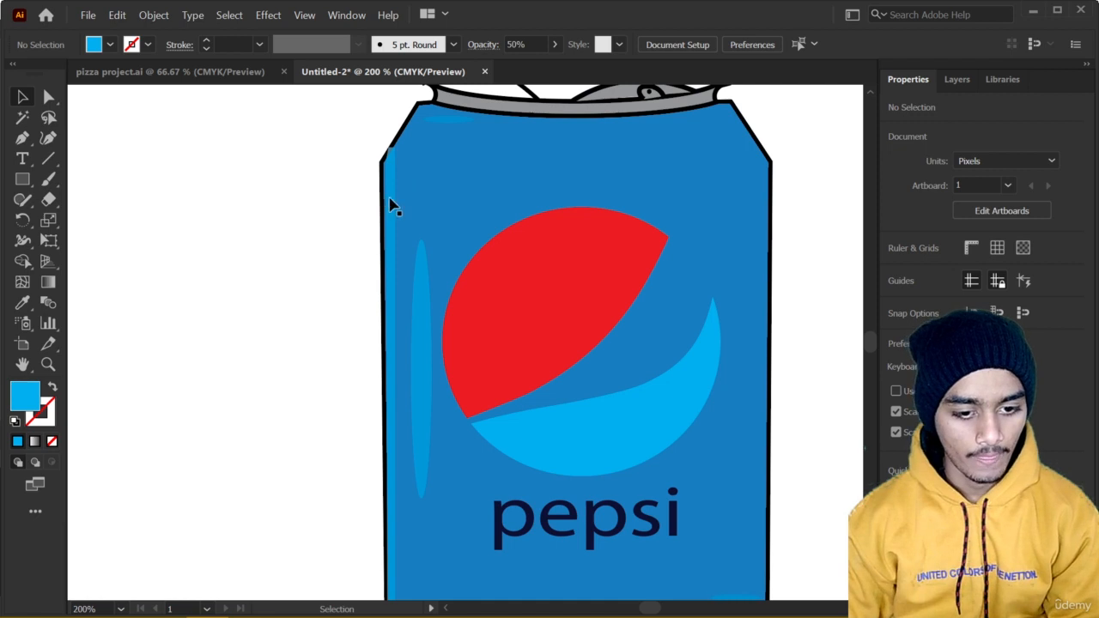
pyautogui.click(390, 168)
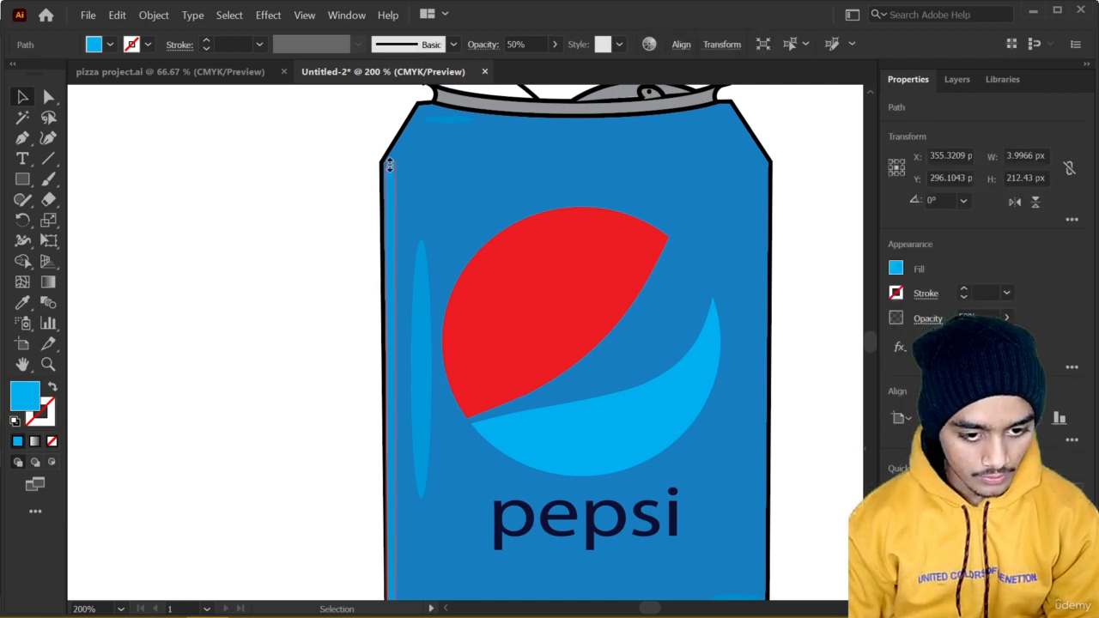
pyautogui.moveTo(388, 164); pyautogui.dragTo(388, 165)
pyautogui.scroll(-1, 388, 271)
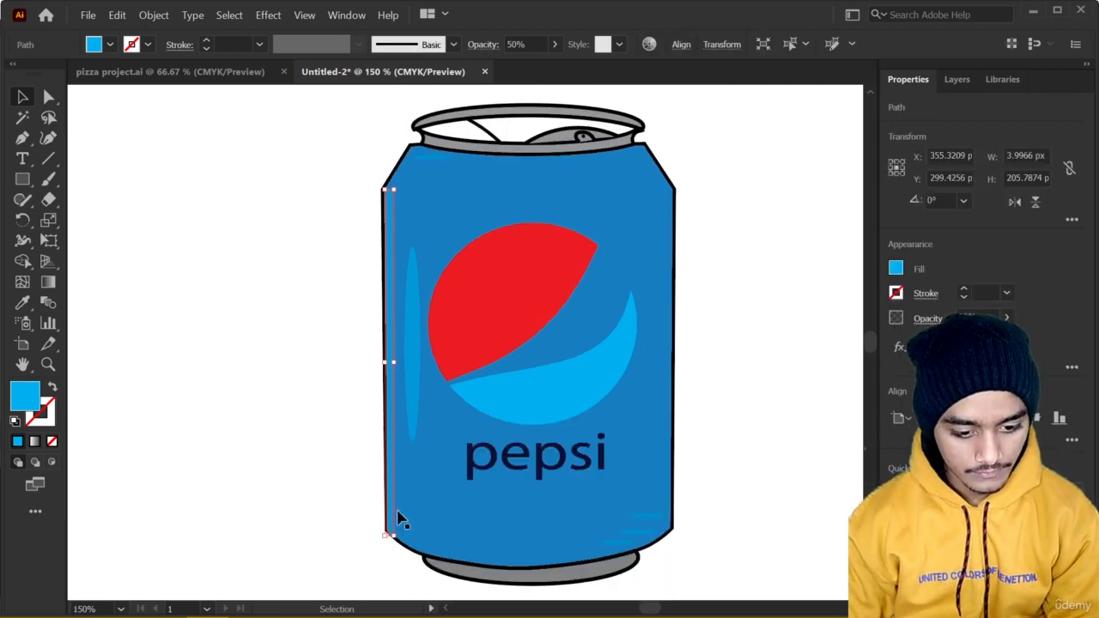
pyautogui.click(316, 485)
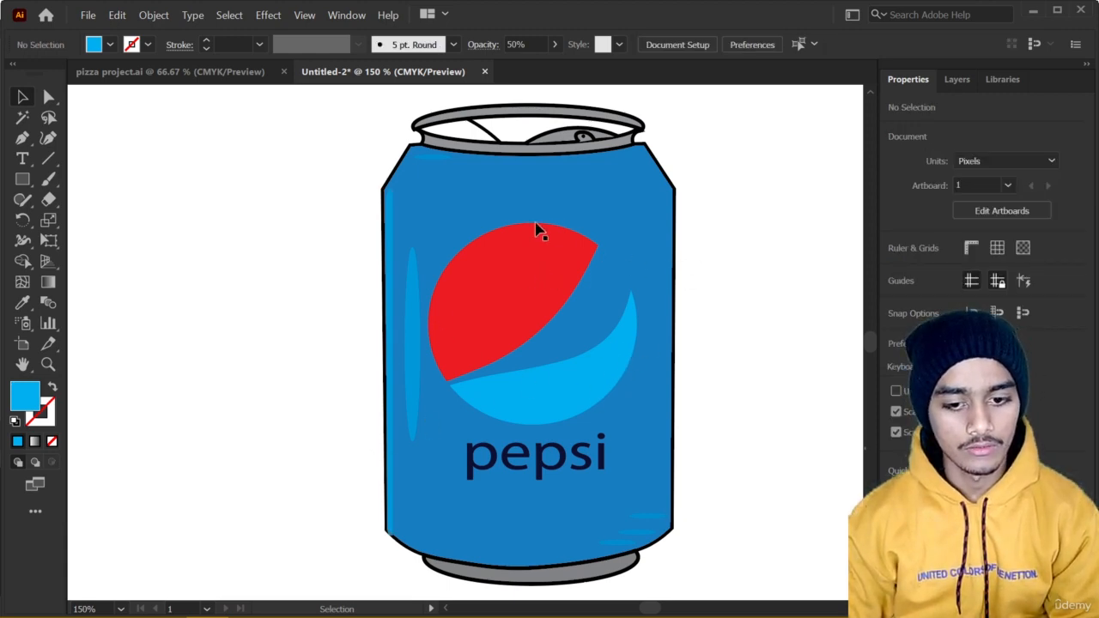
# Draw a vertical straight line about 60 px long to the right of the can with the Pen tool and set its stroke to 9 pt.
pyautogui.click(22, 139)
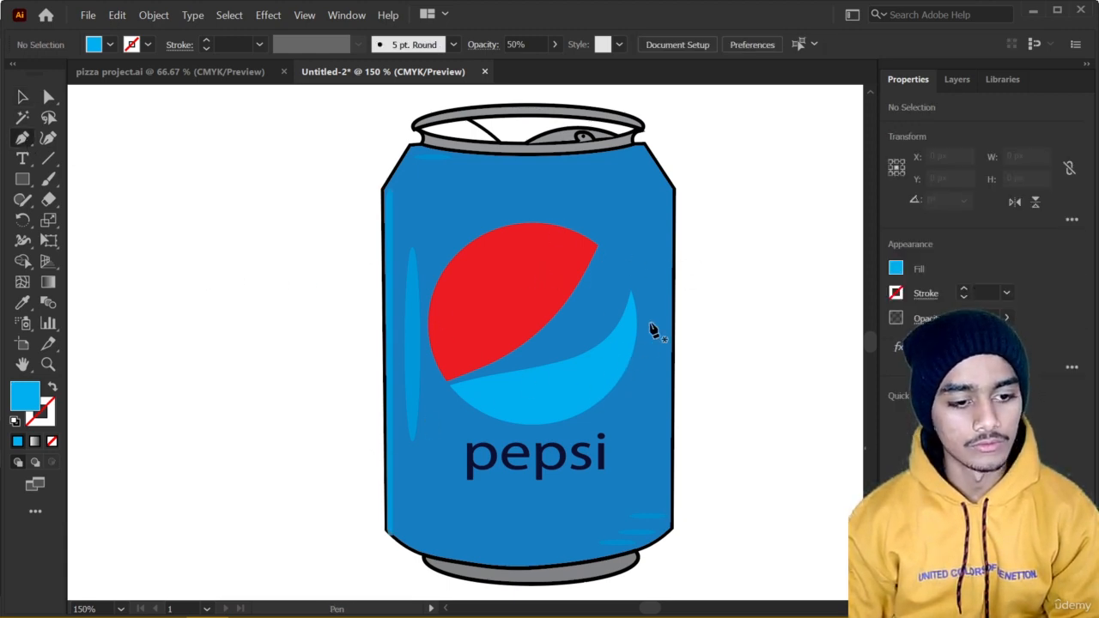
pyautogui.click(698, 374)
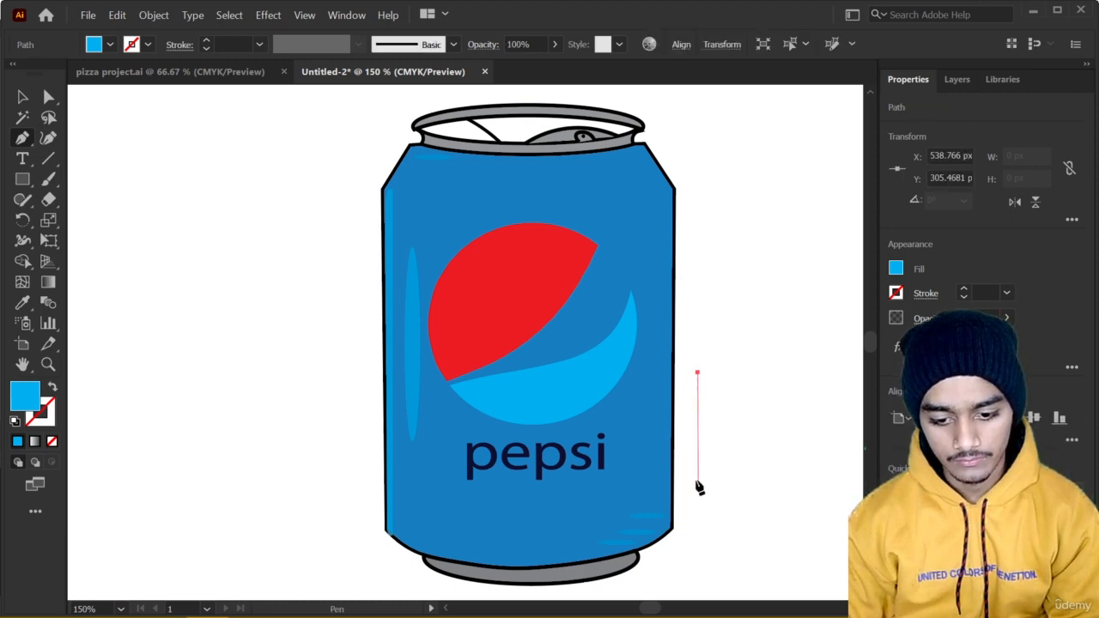
pyautogui.click(697, 473)
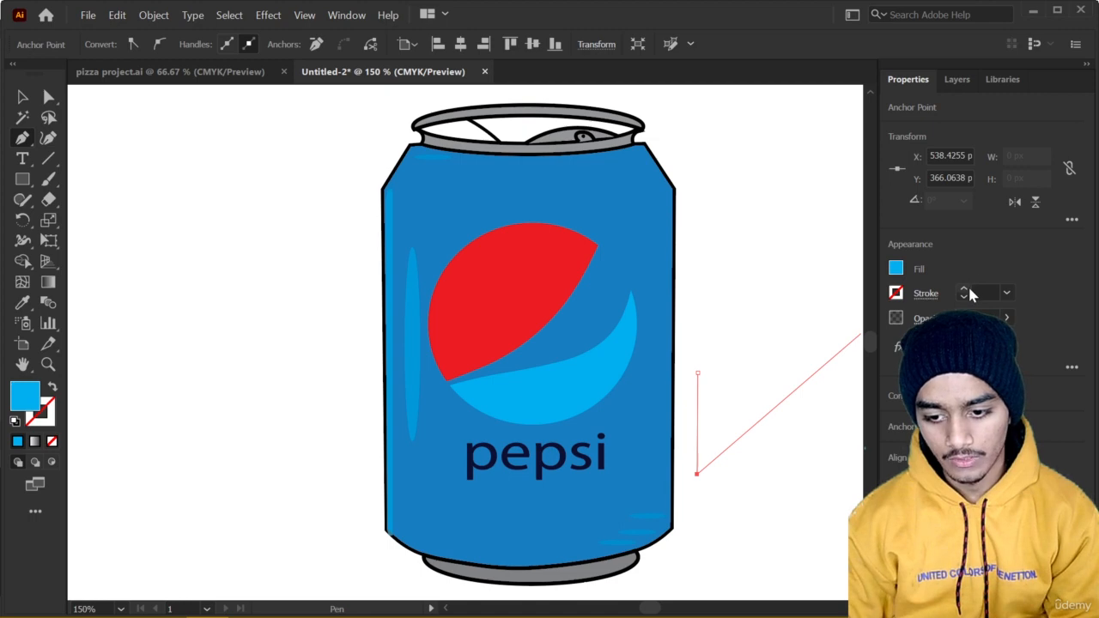
pyautogui.click(968, 290)
pyautogui.click(968, 290)
pyautogui.click(968, 290)
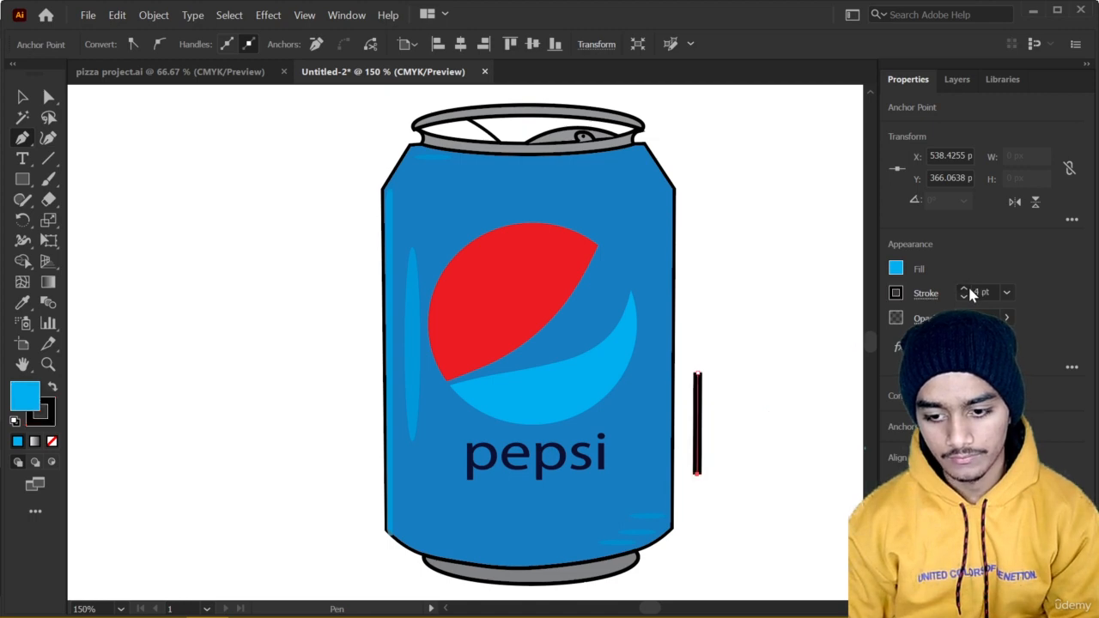
pyautogui.click(969, 287)
pyautogui.click(969, 288)
pyautogui.click(969, 287)
pyautogui.click(969, 287)
pyautogui.click(969, 288)
pyautogui.click(969, 287)
pyautogui.click(967, 299)
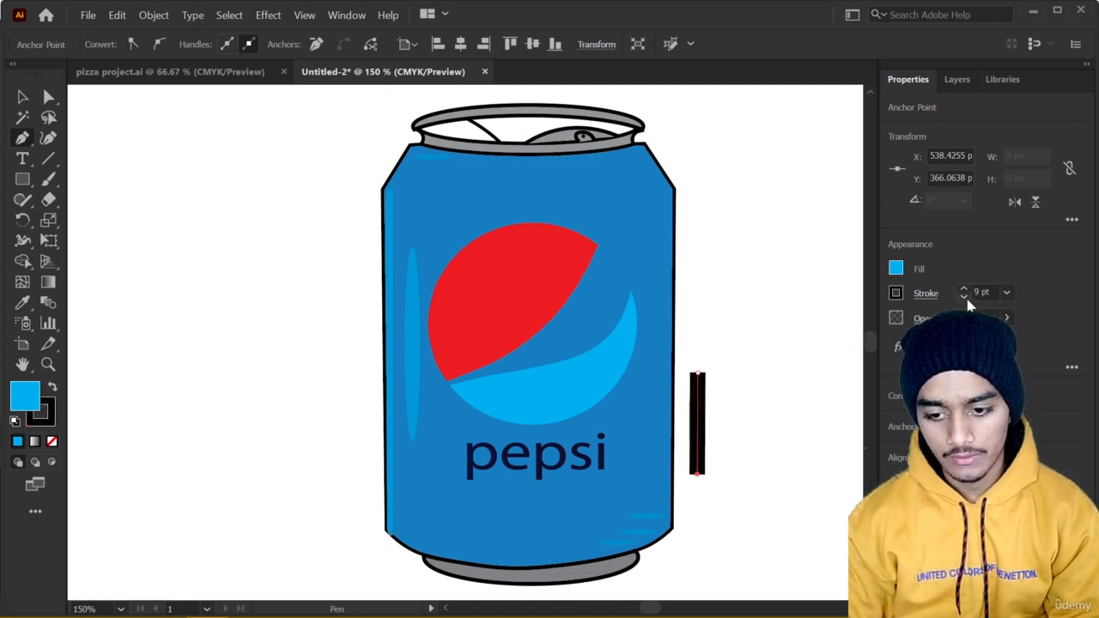
pyautogui.press('Escape')
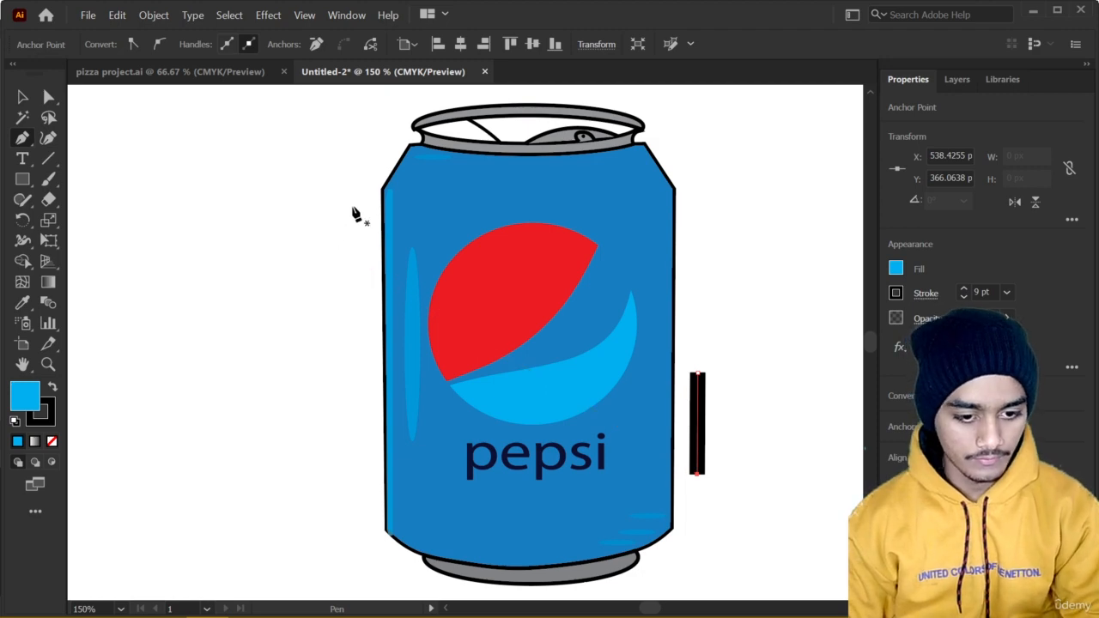
# Draw a short vertical 9 pt line about 35 px tall with the Pen tool, left of the can's upper body.
pyautogui.moveTo(353, 206); pyautogui.dragTo(349, 244)
pyautogui.click(351, 249)
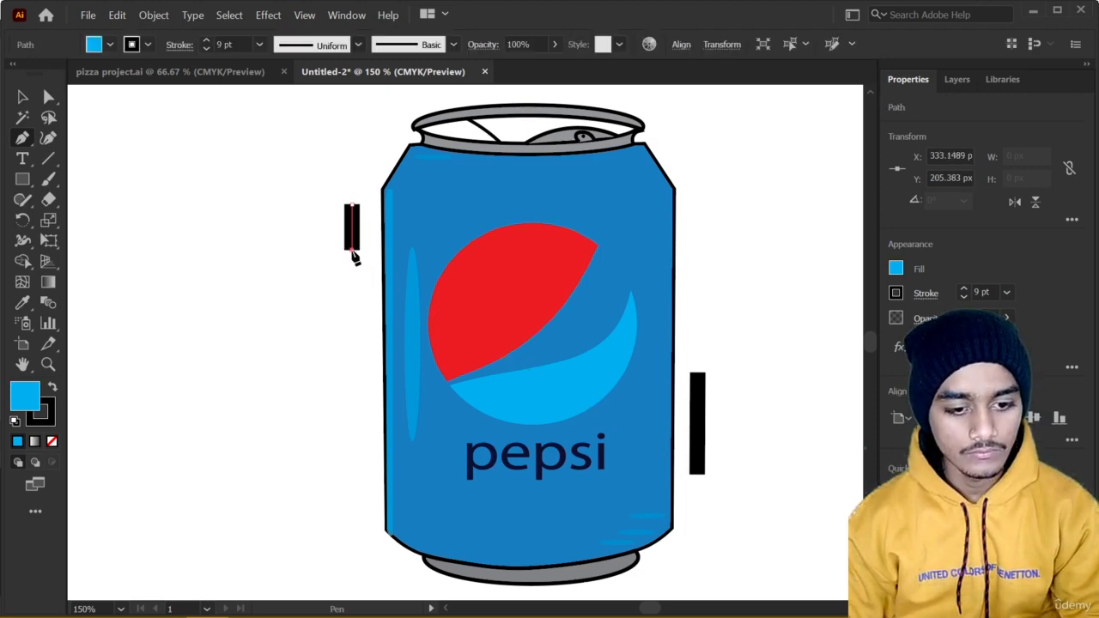
pyautogui.click(352, 250)
pyautogui.moveTo(351, 261); pyautogui.dragTo(351, 262)
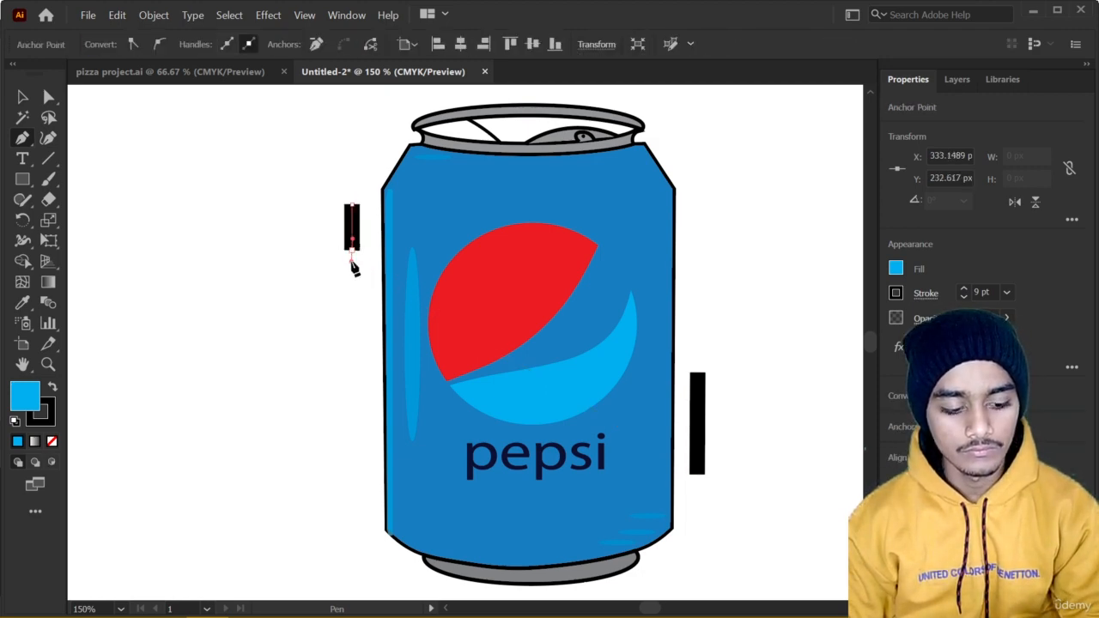
pyautogui.hotkey('ctrl', 'z')
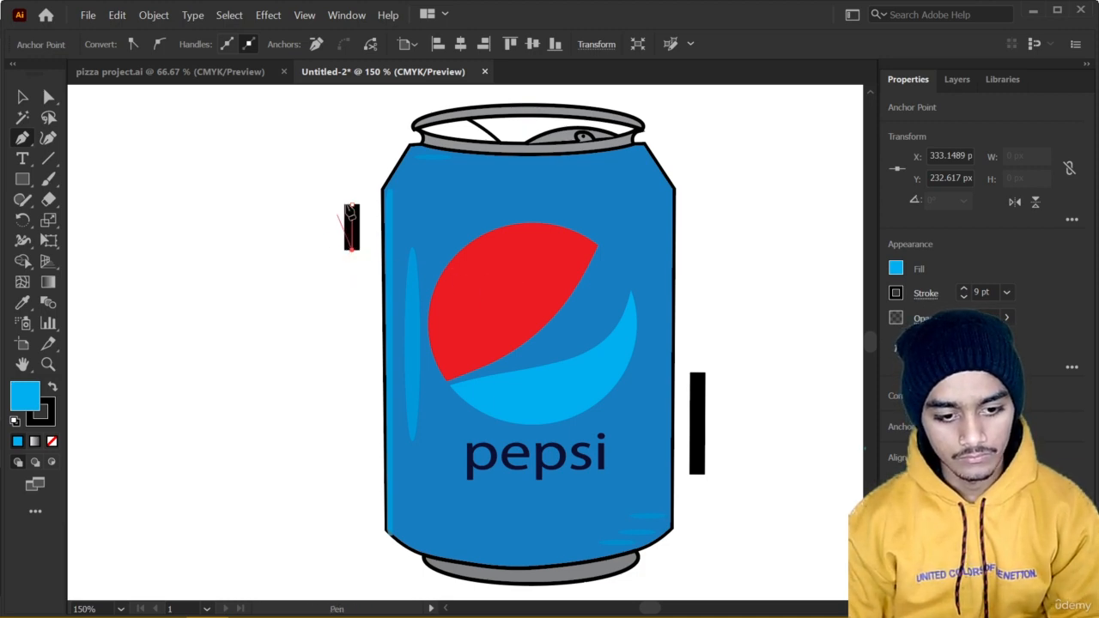
pyautogui.moveTo(352, 206); pyautogui.dragTo(353, 183)
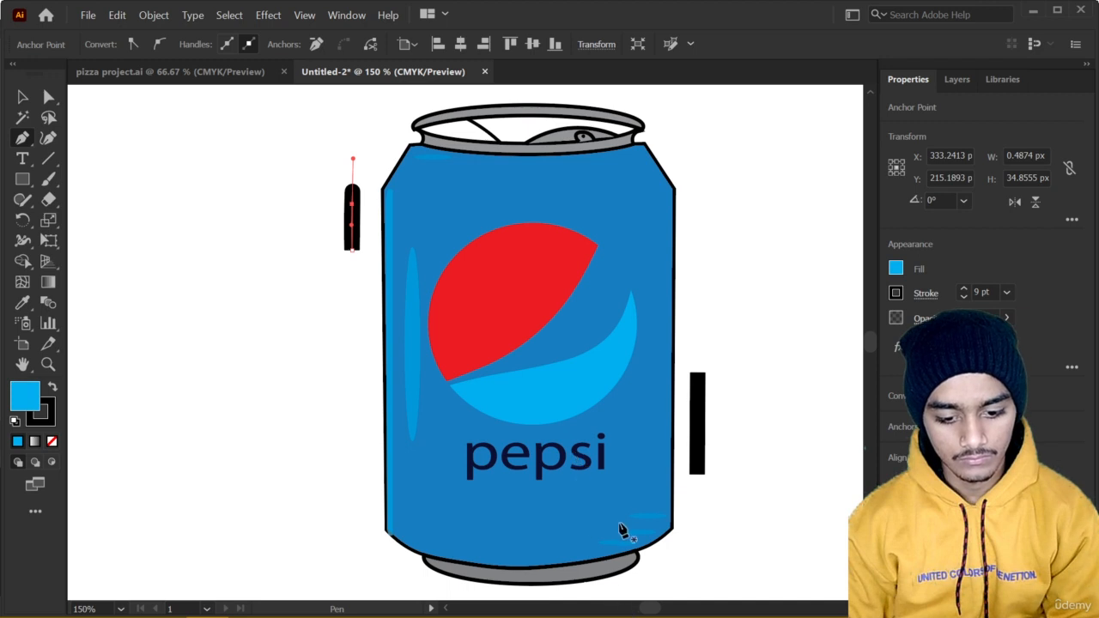
pyautogui.scroll(-1, 526, 569)
pyautogui.moveTo(515, 548); pyautogui.dragTo(514, 417)
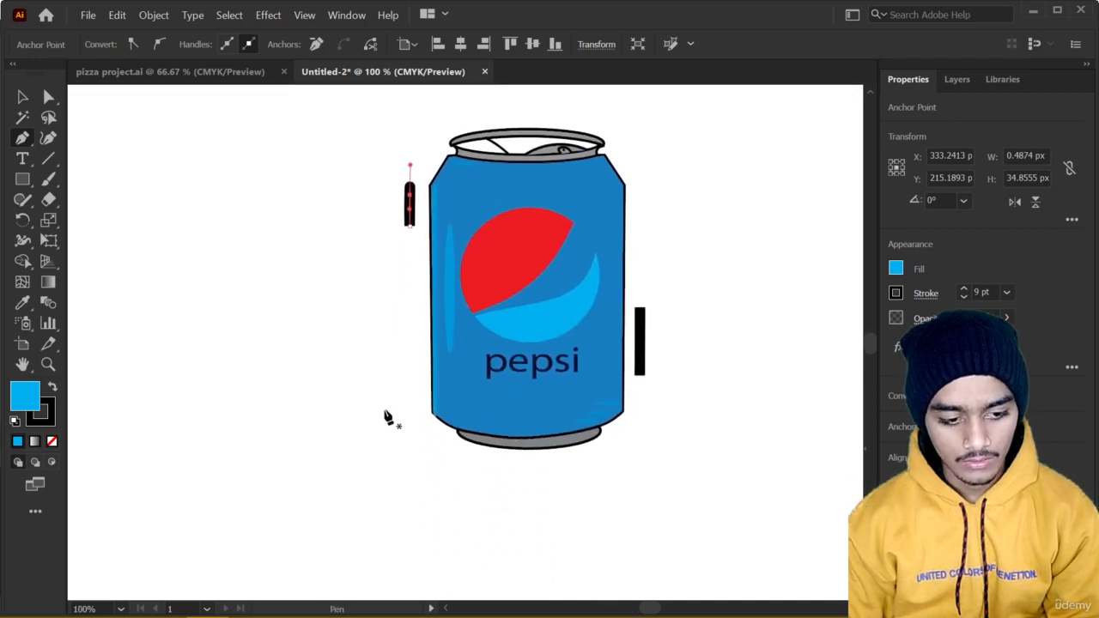
pyautogui.click(49, 137)
pyautogui.click(449, 450)
pyautogui.click(479, 459)
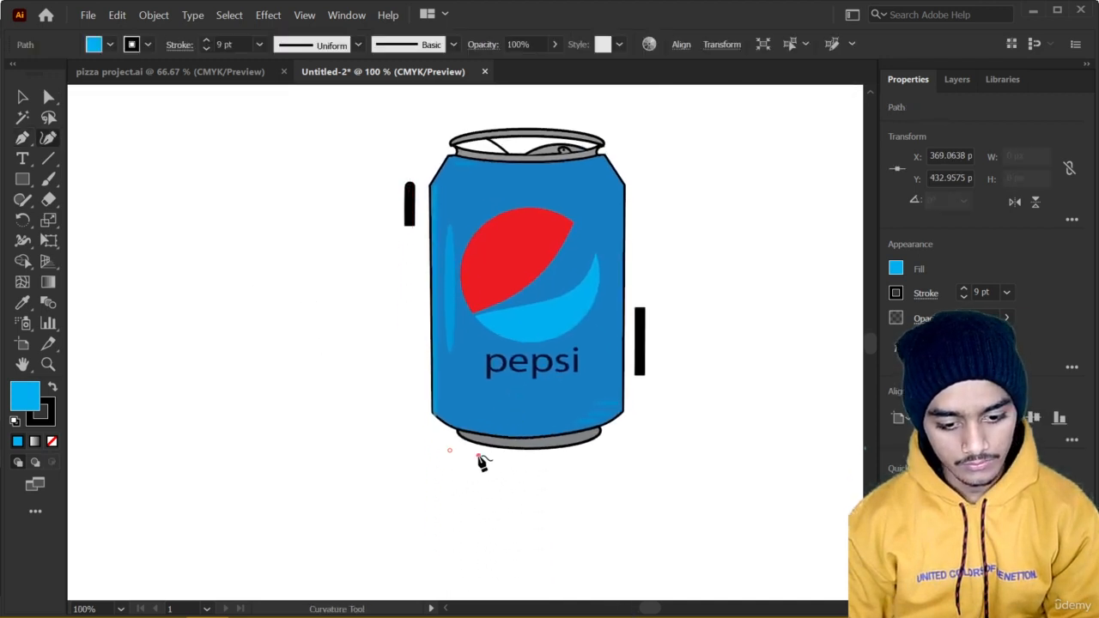
pyautogui.click(501, 456)
pyautogui.click(451, 452)
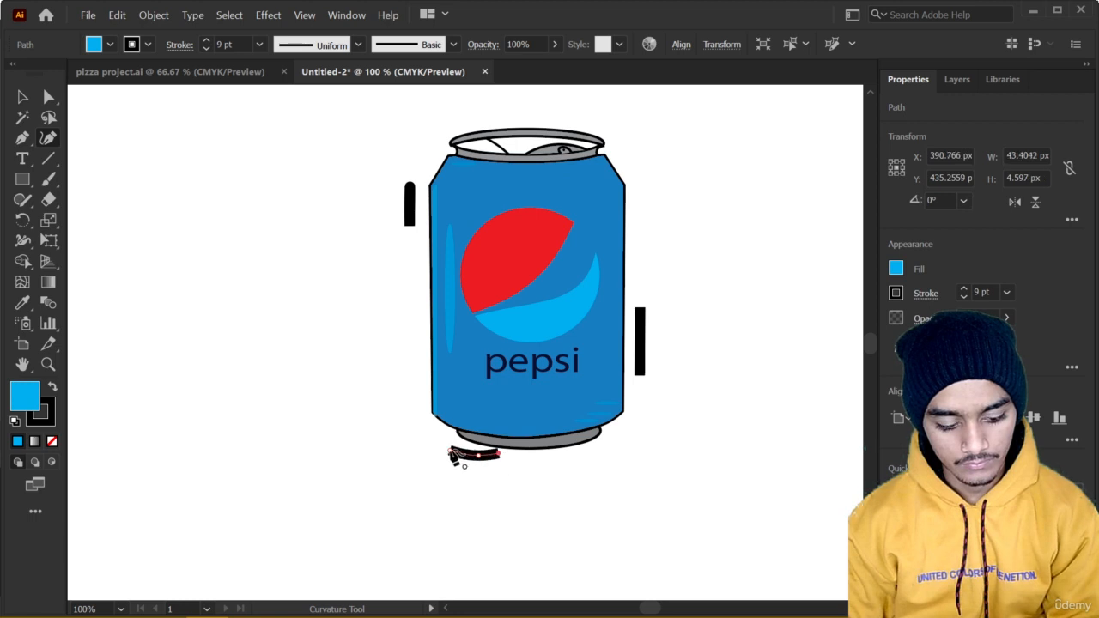
pyautogui.hotkey('ctrl', 'z')
pyautogui.hotkey('ctrl', 'z')
pyautogui.hotkey('ctrl', 'z')
pyautogui.hotkey('ctrl', 'z')
# Draw a gently curved line about 40 px wide with the Curvature tool, just below the can's lower-left edge.
pyautogui.scroll(5, 455, 451)
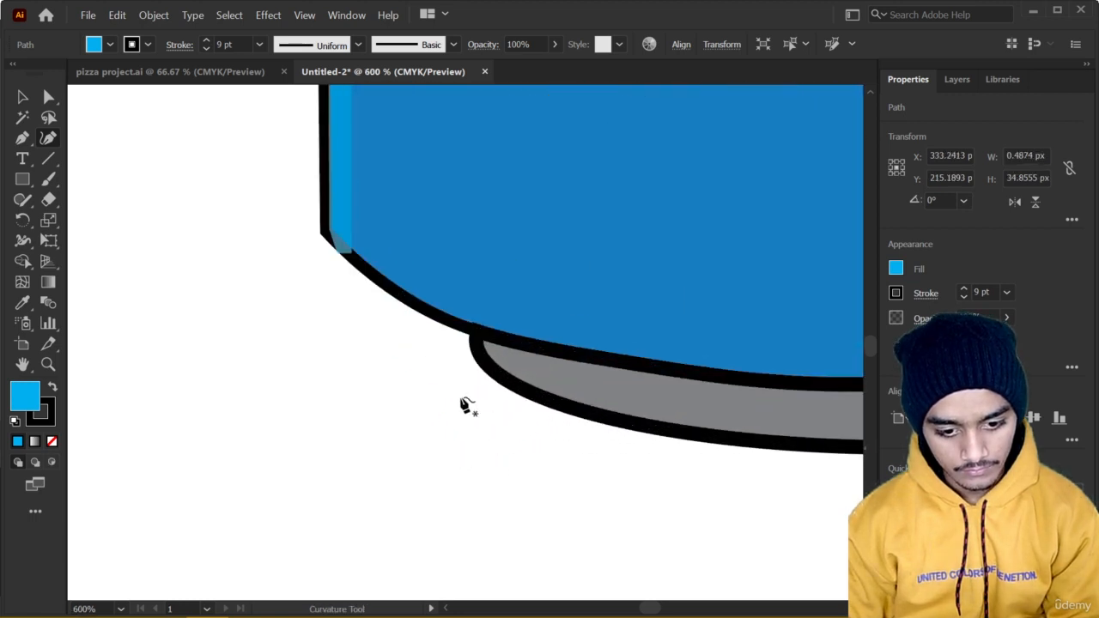
pyautogui.moveTo(462, 400); pyautogui.dragTo(436, 435)
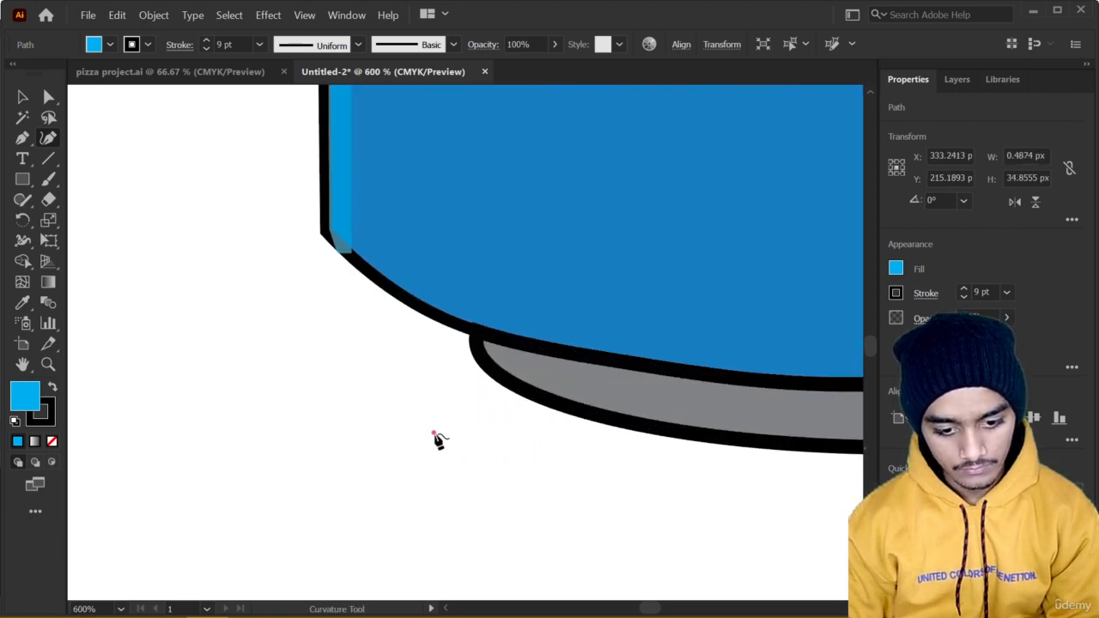
pyautogui.click(510, 467)
pyautogui.click(703, 514)
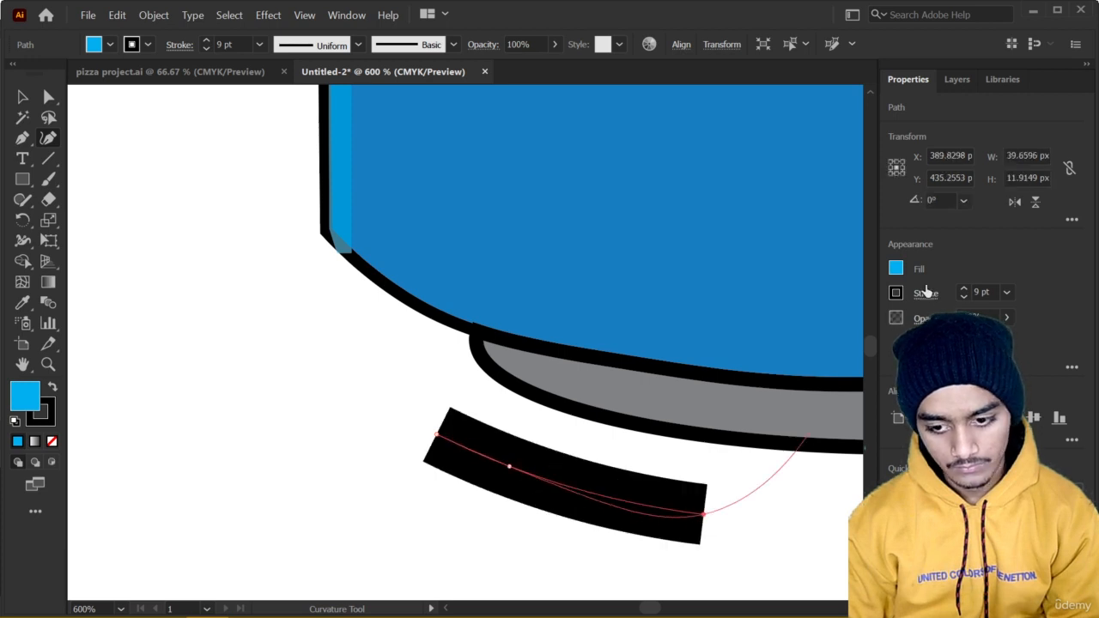
# Set the stroke of the curved line below the can to 4 pt.
pyautogui.click(965, 297)
pyautogui.click(965, 288)
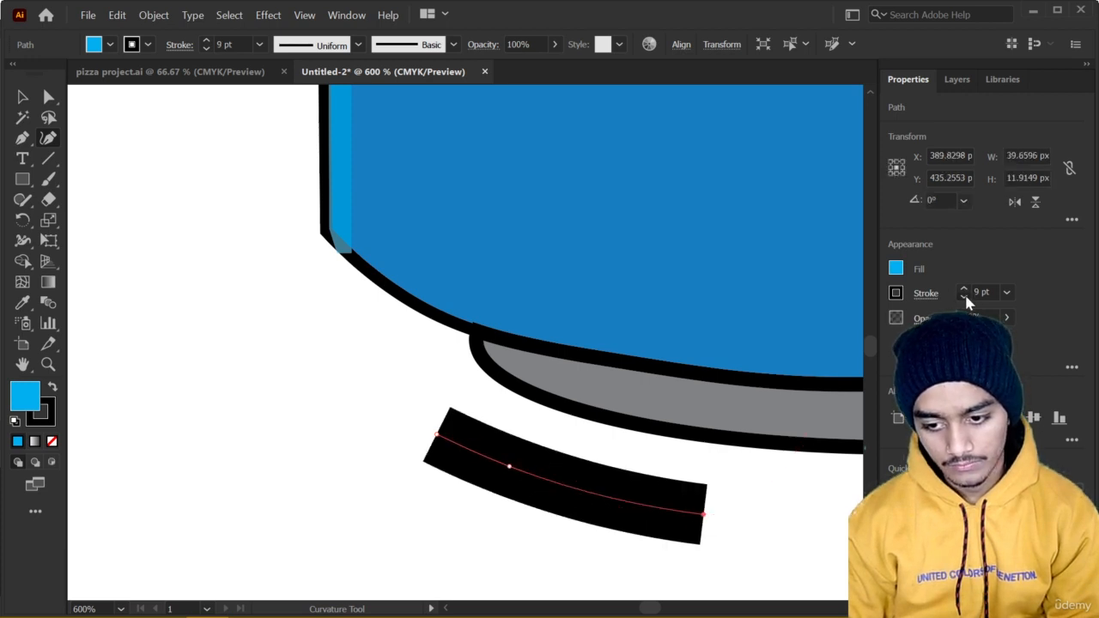
pyautogui.click(966, 297)
pyautogui.click(966, 298)
pyautogui.click(965, 297)
pyautogui.click(965, 298)
pyautogui.click(966, 298)
pyautogui.click(965, 297)
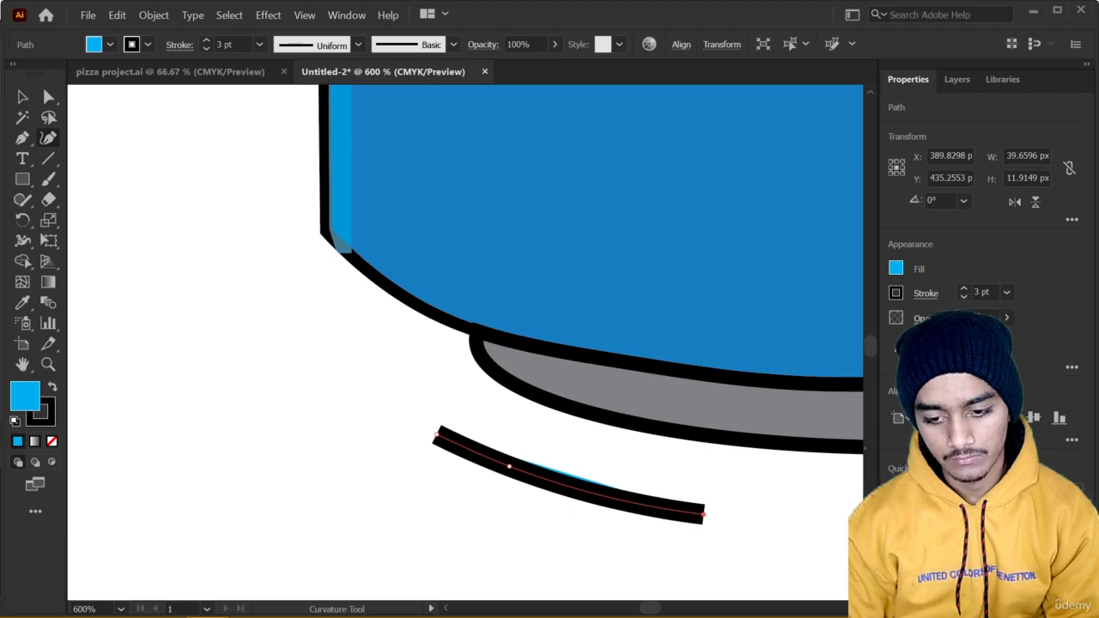
pyautogui.click(964, 290)
# Draw a vertical 4 pt line about 31 px tall with the Curvature tool, to the right of the thick line beside the can.
pyautogui.scroll(-3, 782, 445)
pyautogui.moveTo(778, 445)
pyautogui.mouseDown()
pyautogui.moveTo(713, 444)
pyautogui.moveTo(421, 513)
pyautogui.mouseUp()
pyautogui.scroll(-2, 421, 513)
pyautogui.scroll(4, 584, 422)
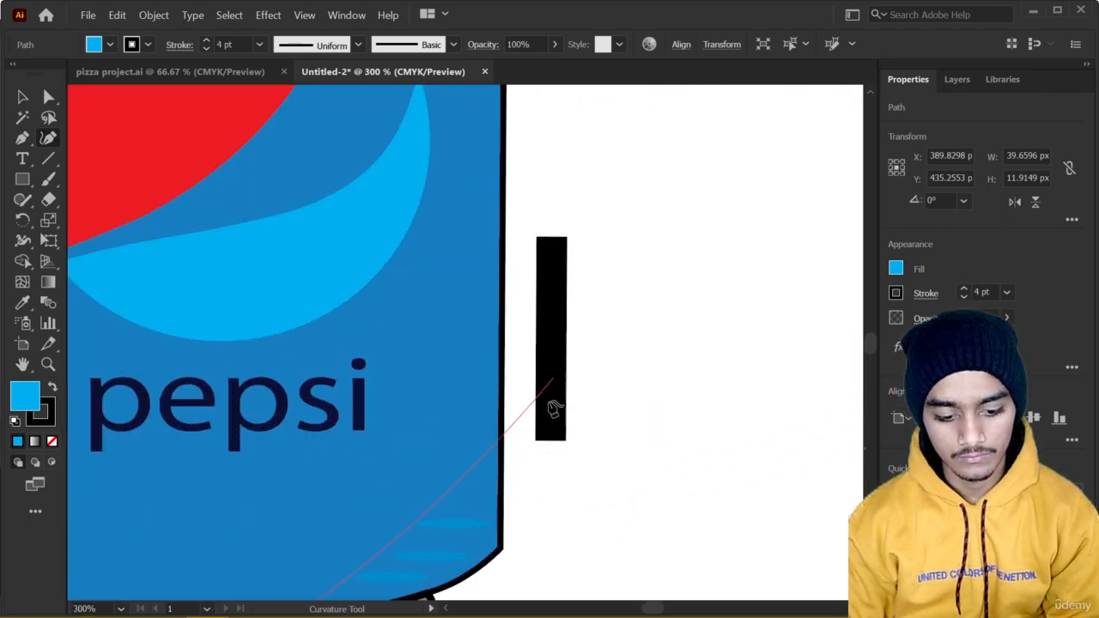
pyautogui.press('Escape')
pyautogui.click(598, 383)
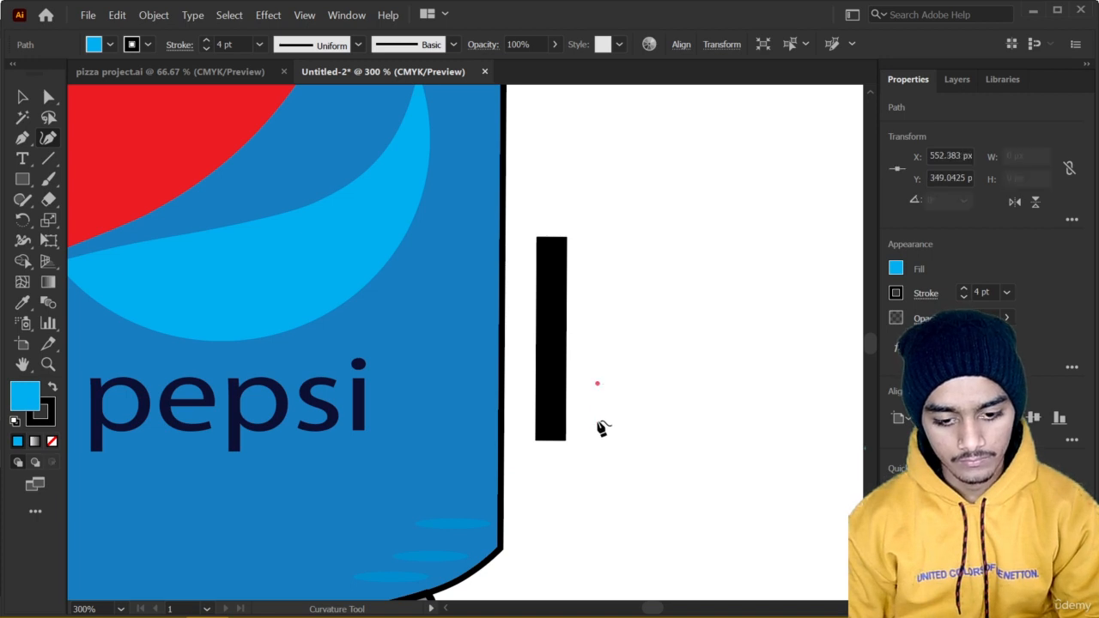
pyautogui.click(593, 491)
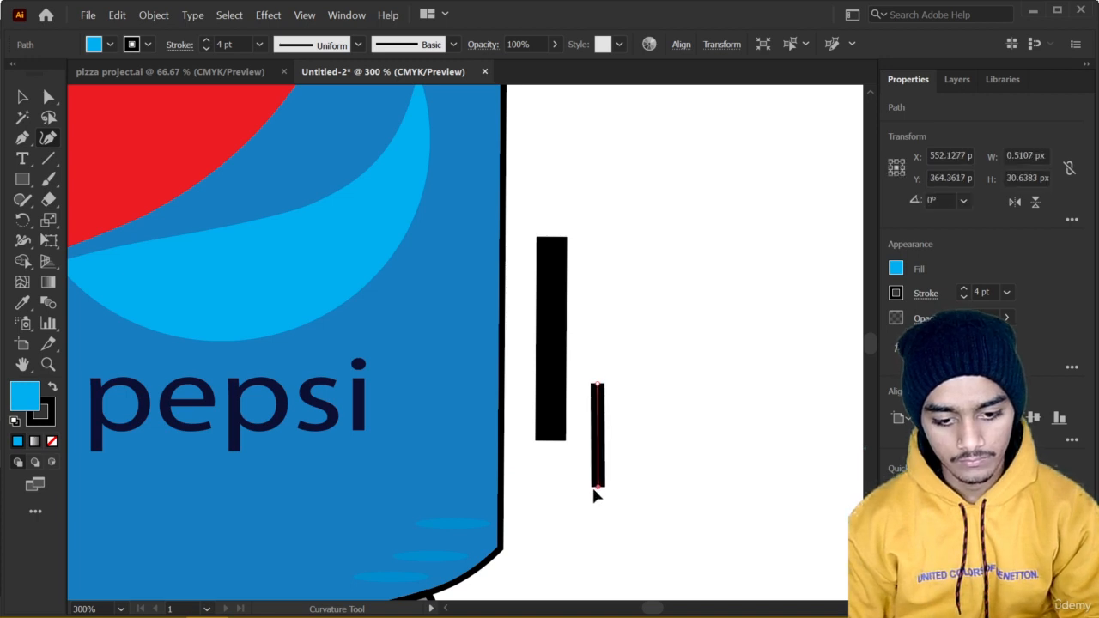
pyautogui.moveTo(592, 490); pyautogui.dragTo(596, 487)
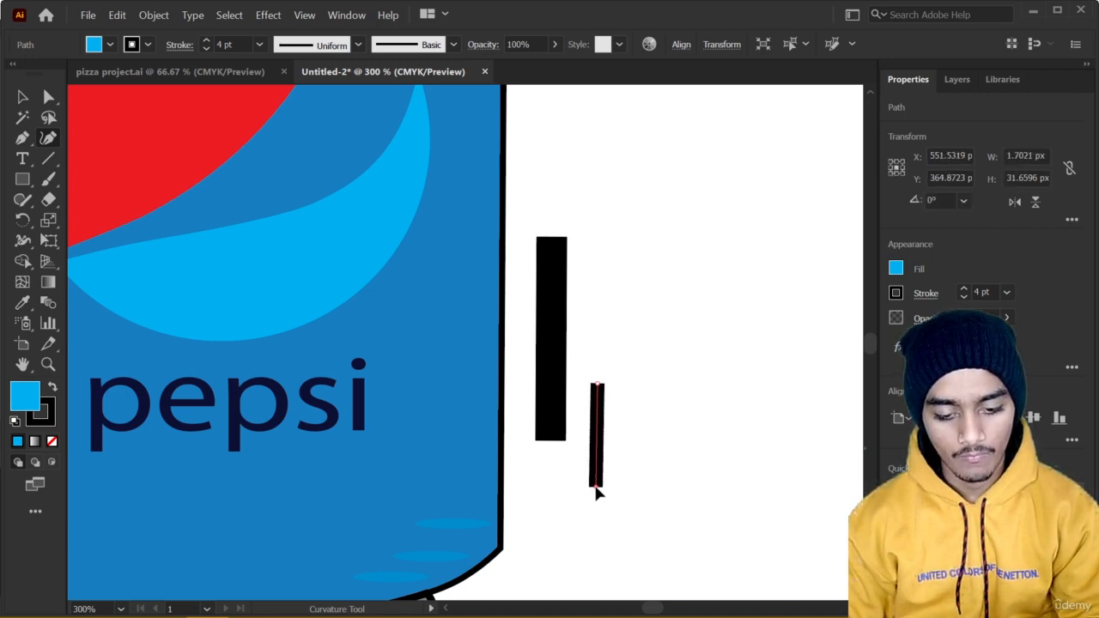
# Draw a short vertical 4 pt line about 15 px tall, left of the can's lower body, and end the path.
pyautogui.scroll(-3, 319, 432)
pyautogui.moveTo(204, 413); pyautogui.dragTo(292, 410)
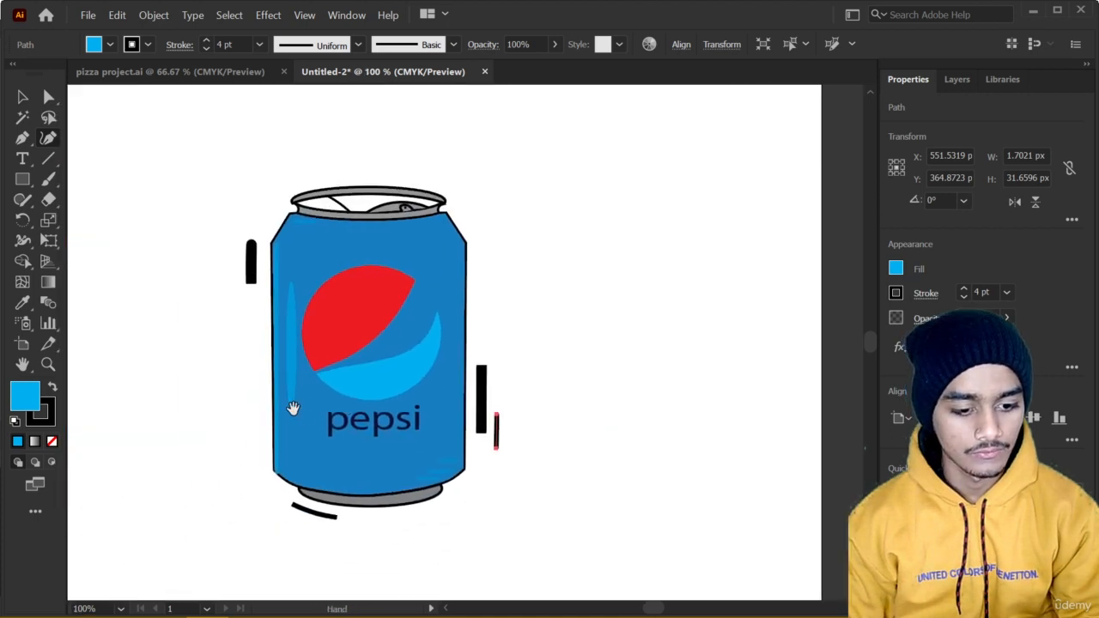
pyautogui.click(266, 442)
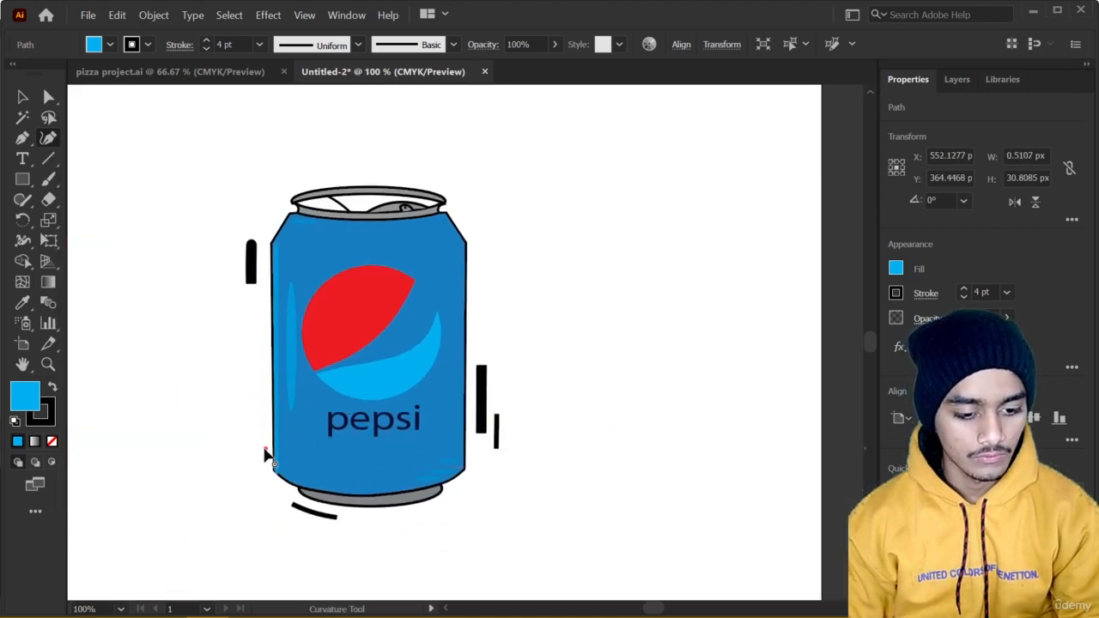
pyautogui.click(265, 432)
pyautogui.press('Escape')
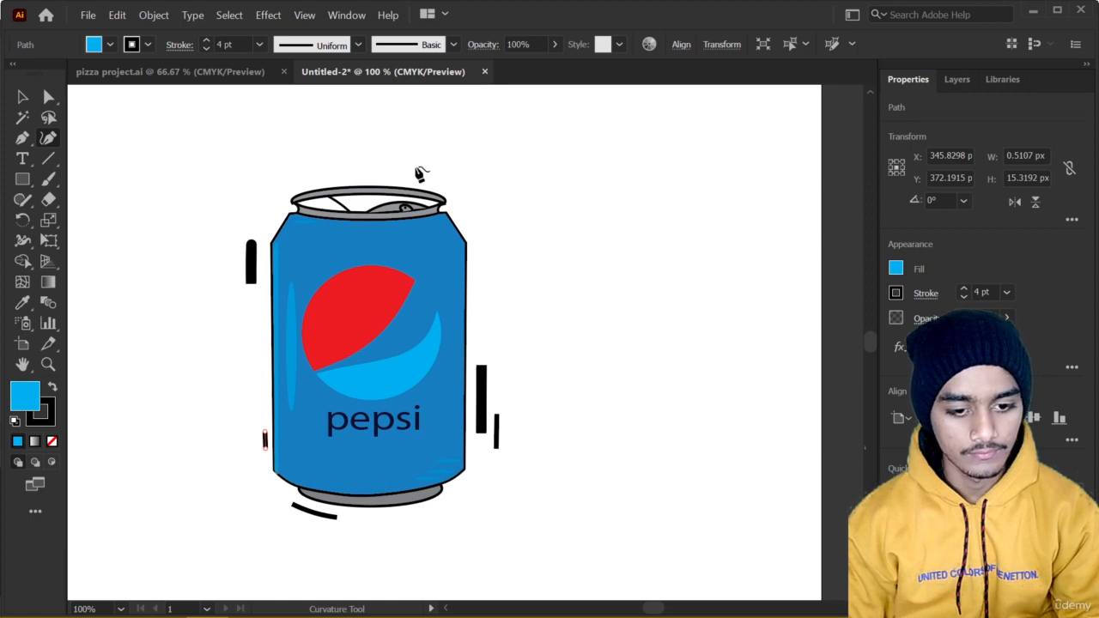
# Draw a three-point curved 4 pt line about 32 px wide just above the right end of the can's rim.
pyautogui.click(416, 177)
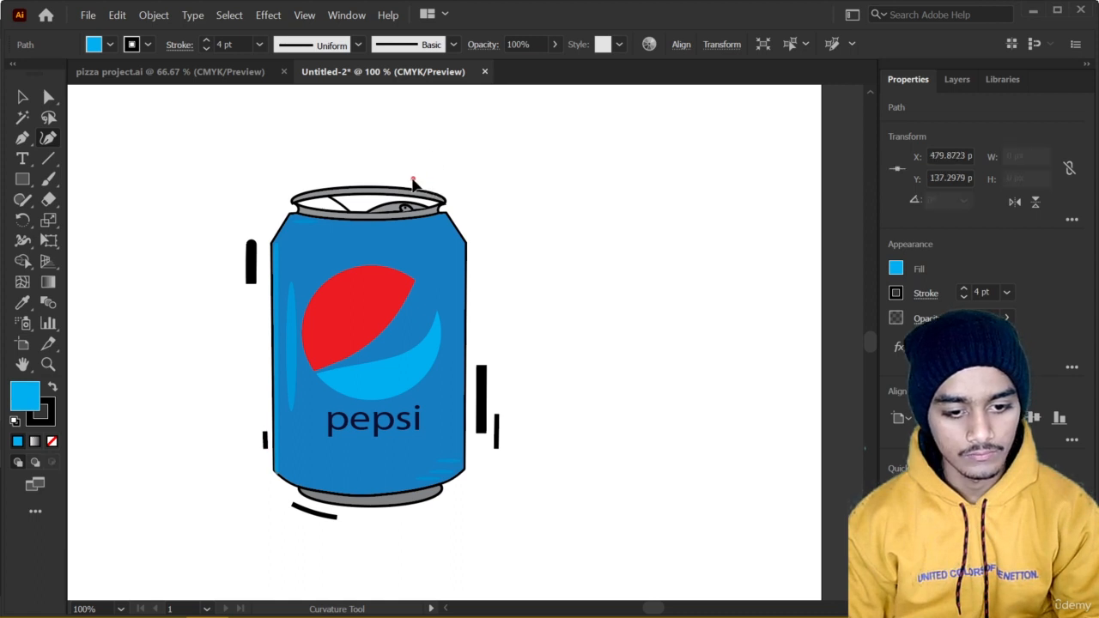
pyautogui.click(425, 181)
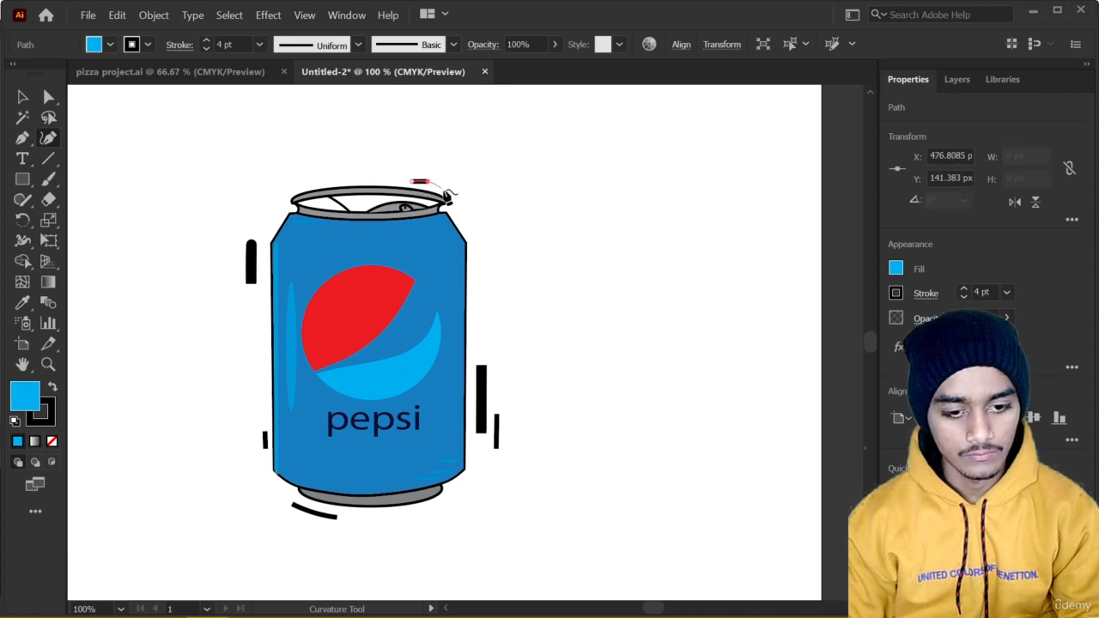
pyautogui.click(445, 190)
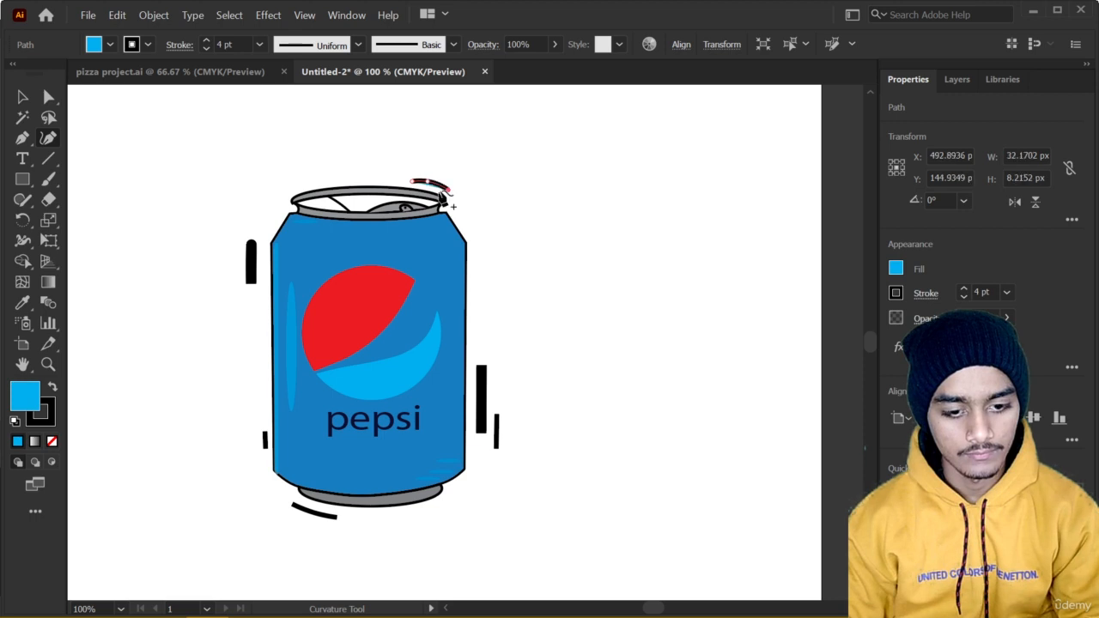
pyautogui.click(895, 271)
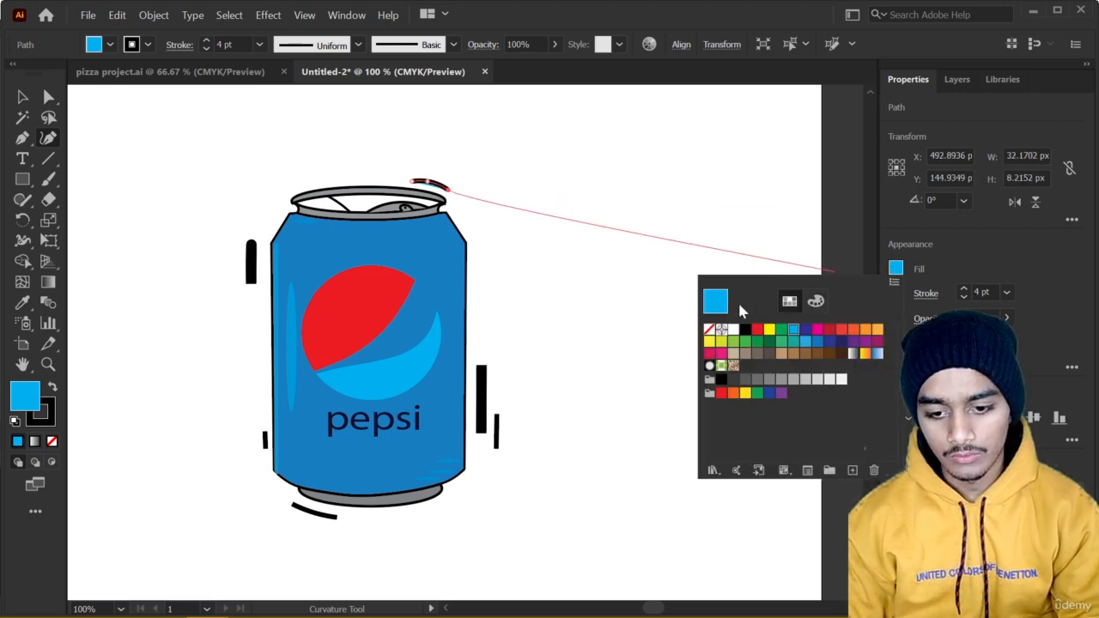
pyautogui.click(708, 333)
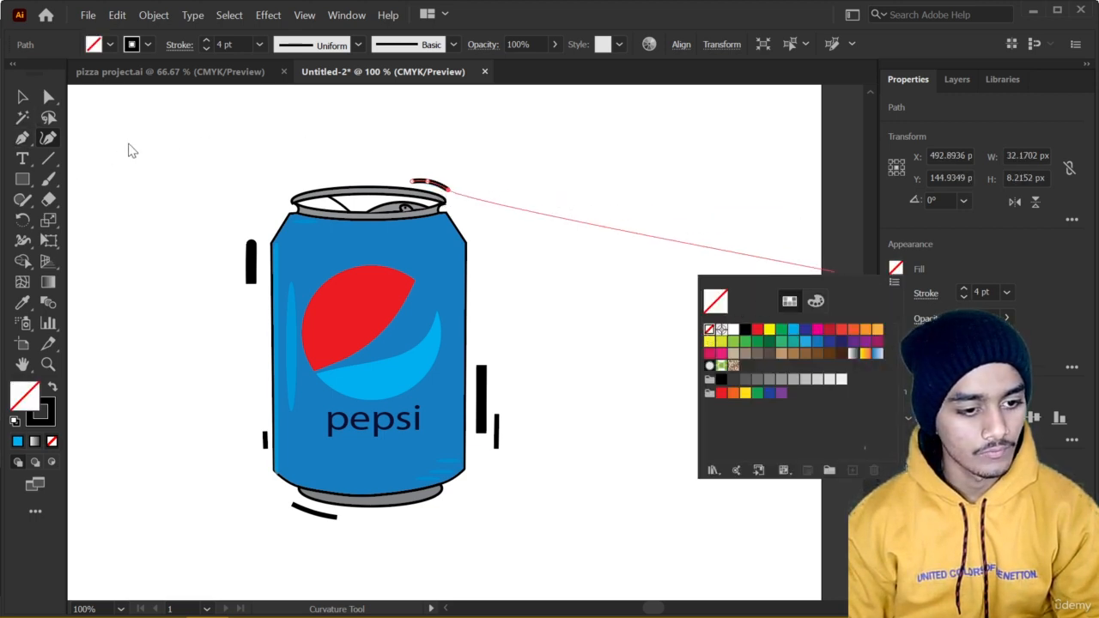
pyautogui.click(23, 104)
pyautogui.click(196, 162)
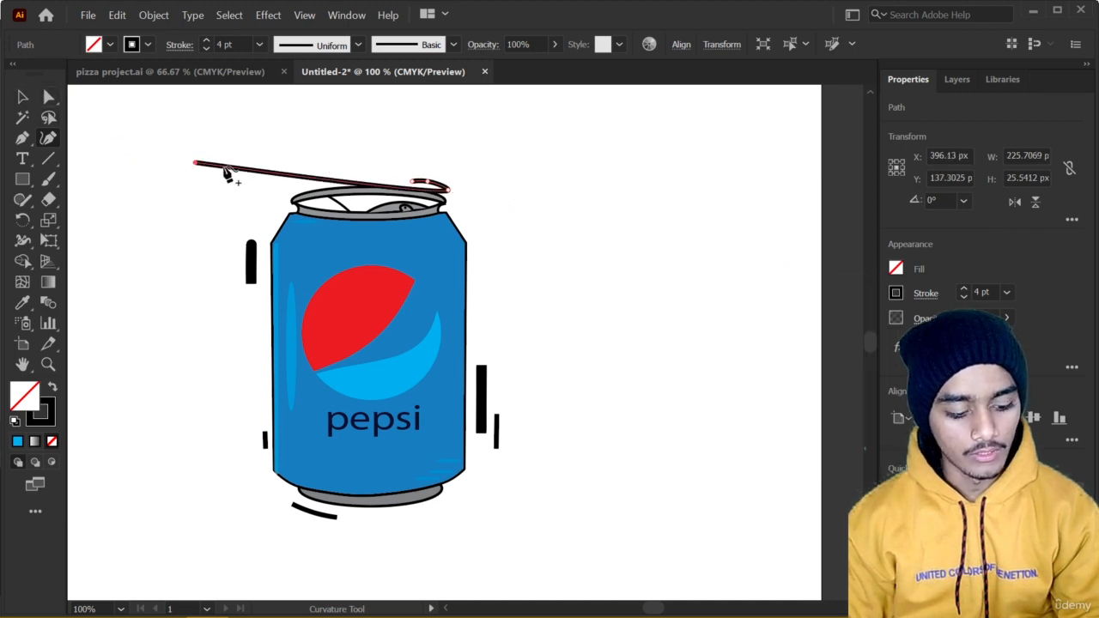
pyautogui.hotkey('ctrl', 'z')
pyautogui.hotkey('ctrl', 'z')
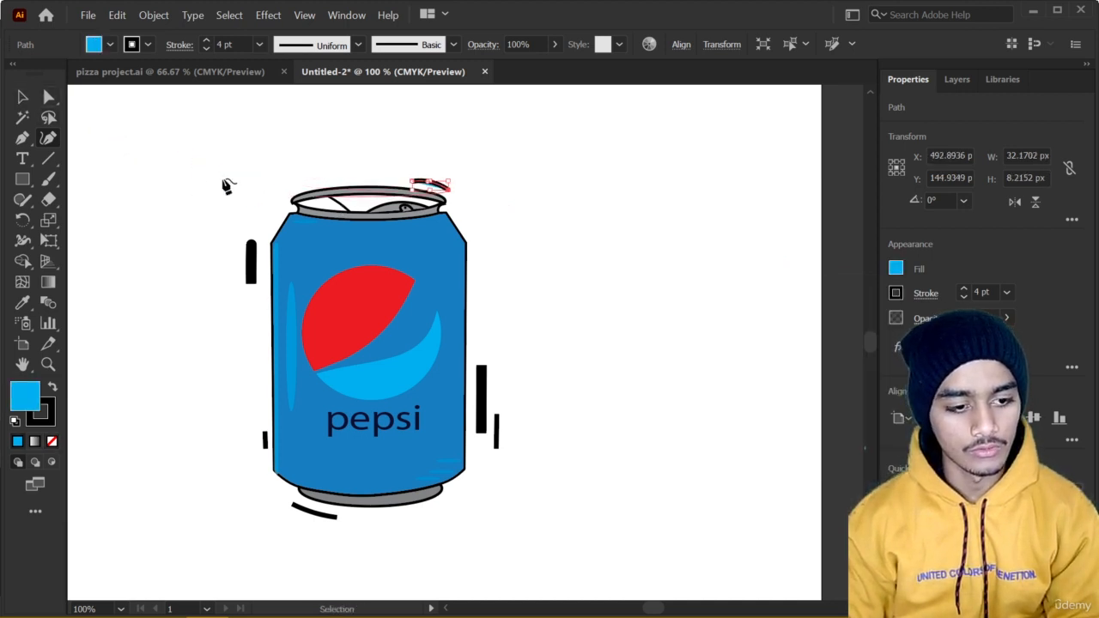
# Set the fill of the curved line above the rim to None and deselect it.
pyautogui.click(896, 269)
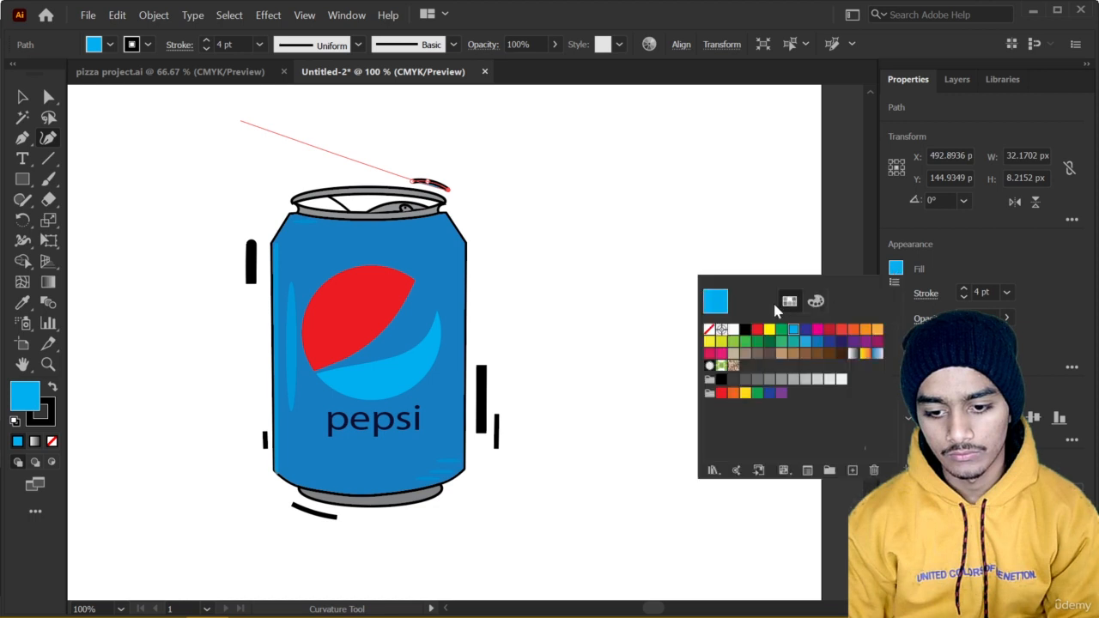
pyautogui.click(709, 330)
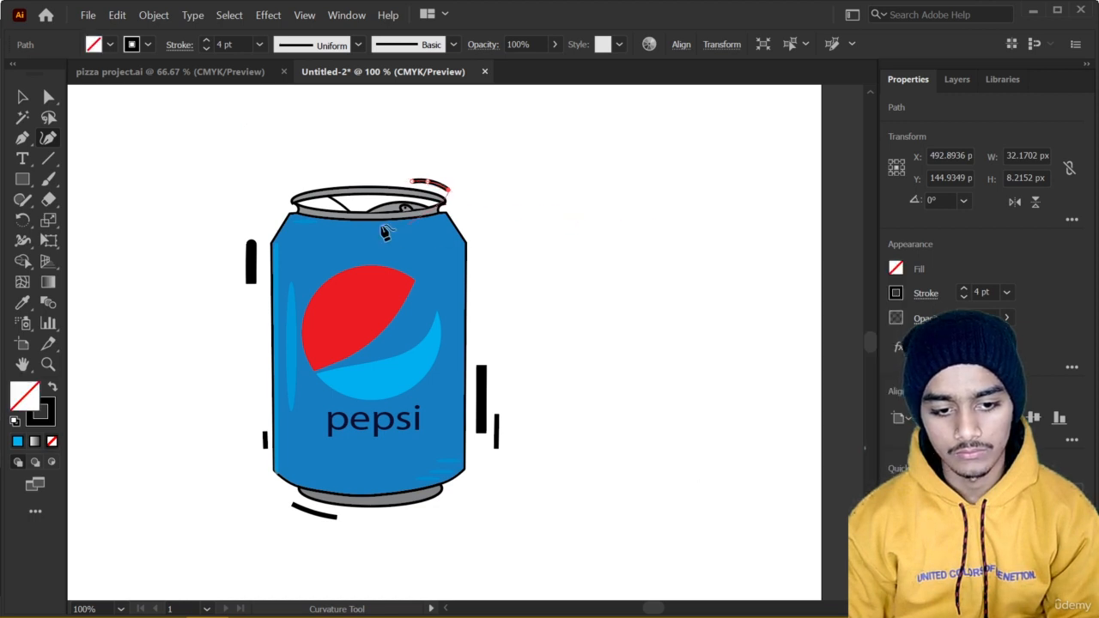
pyautogui.press('v')
pyautogui.click(515, 251)
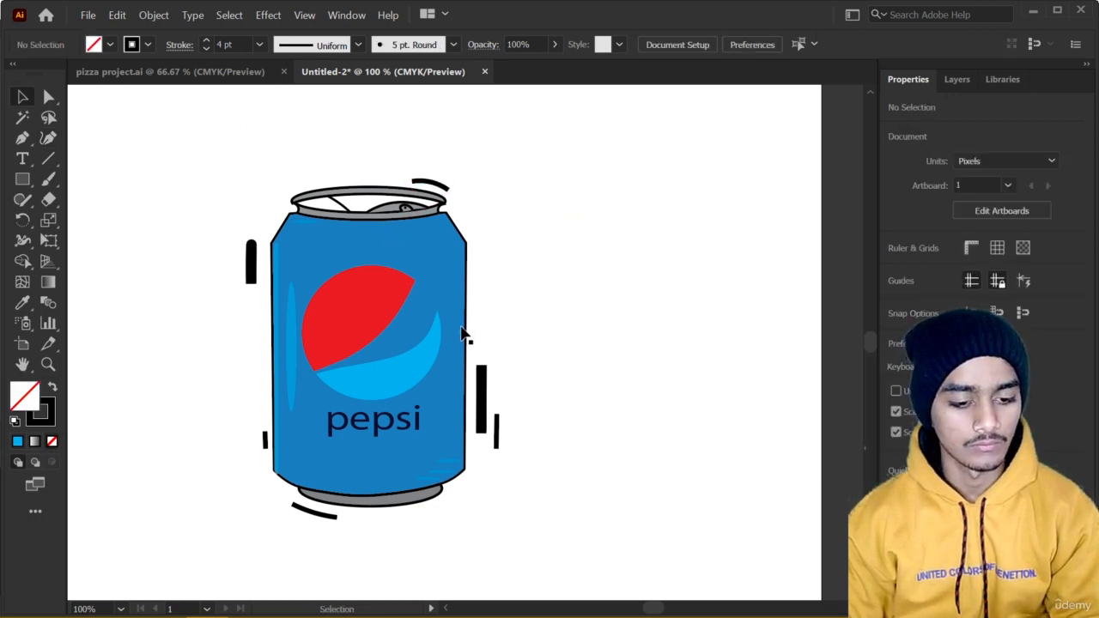
# Taper the thick line left of the can's upper body to a point at its lower end with the Width tool.
pyautogui.click(252, 273)
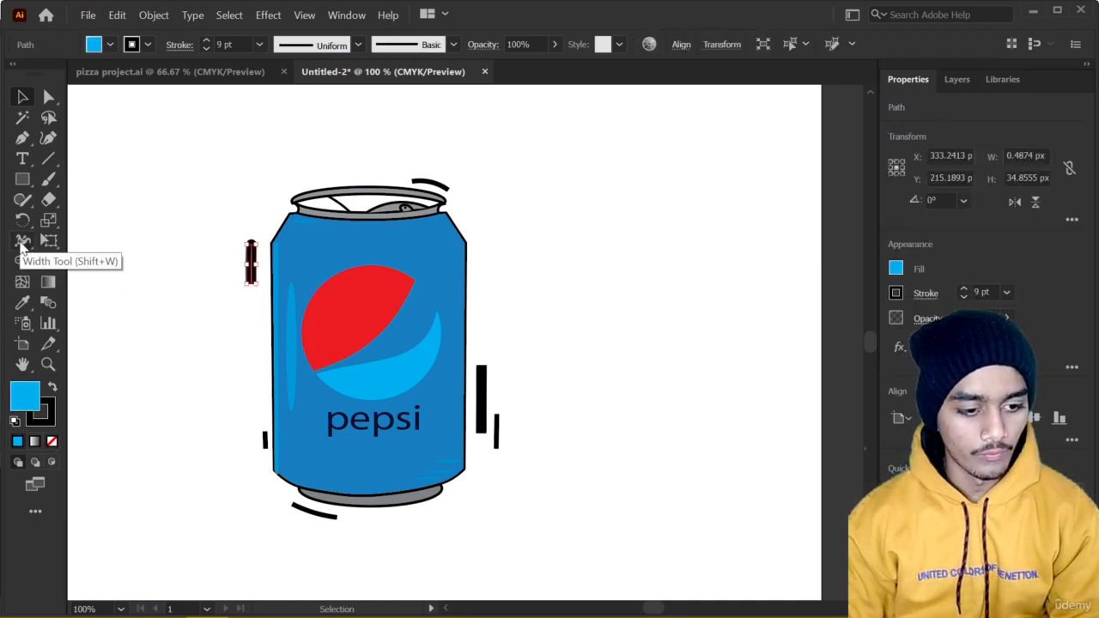
pyautogui.click(23, 242)
pyautogui.scroll(5, 168, 275)
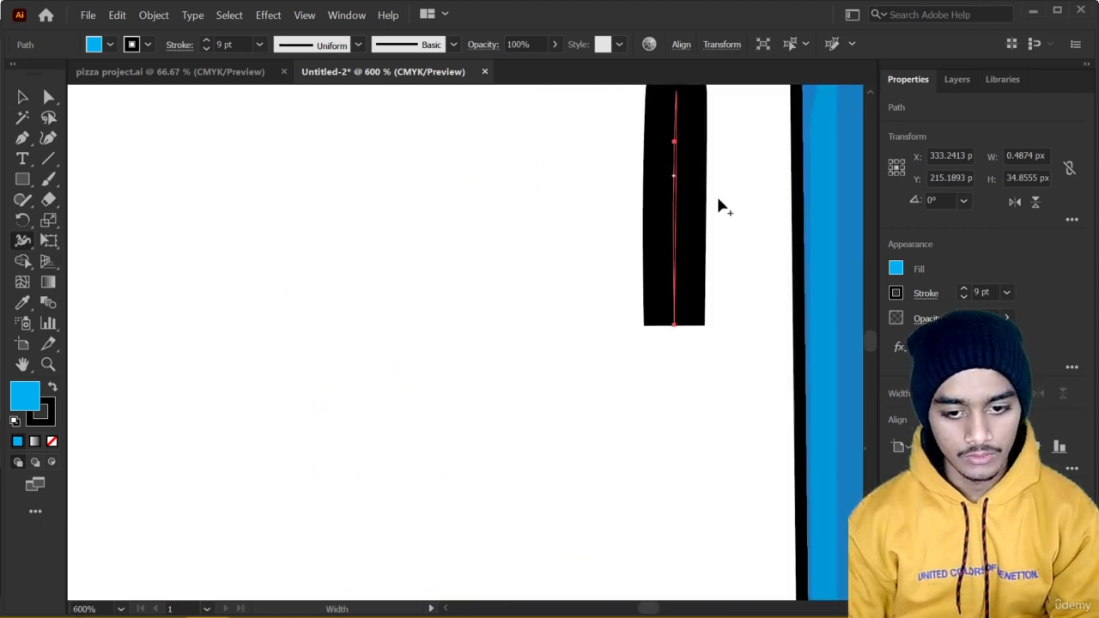
pyautogui.scroll(-1, 723, 200)
pyautogui.moveTo(686, 233); pyautogui.dragTo(568, 308)
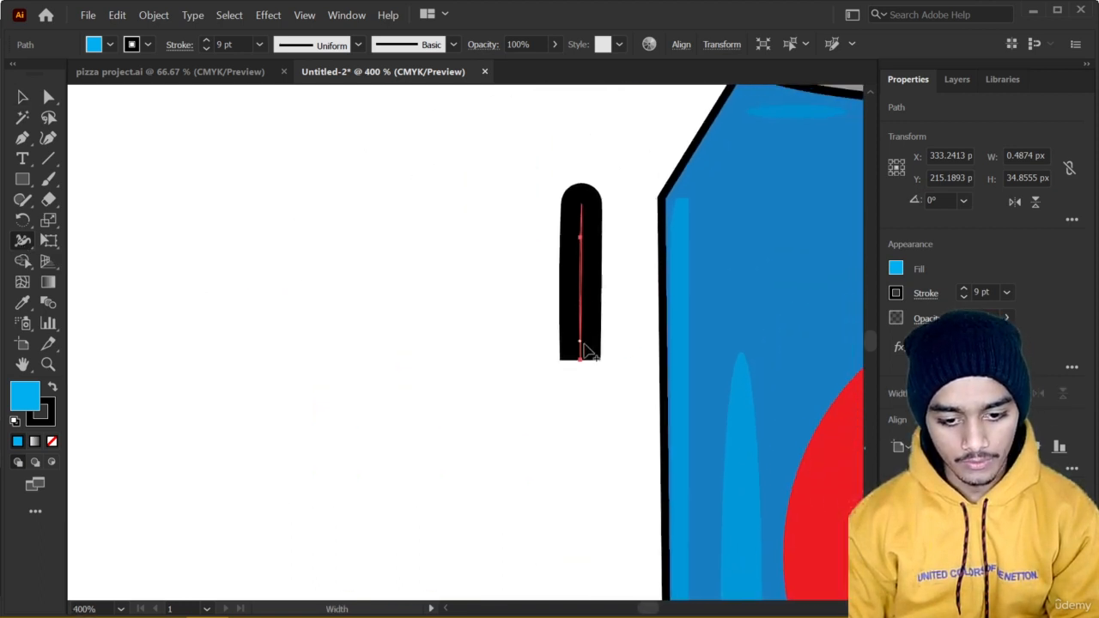
pyautogui.moveTo(581, 350); pyautogui.dragTo(638, 348)
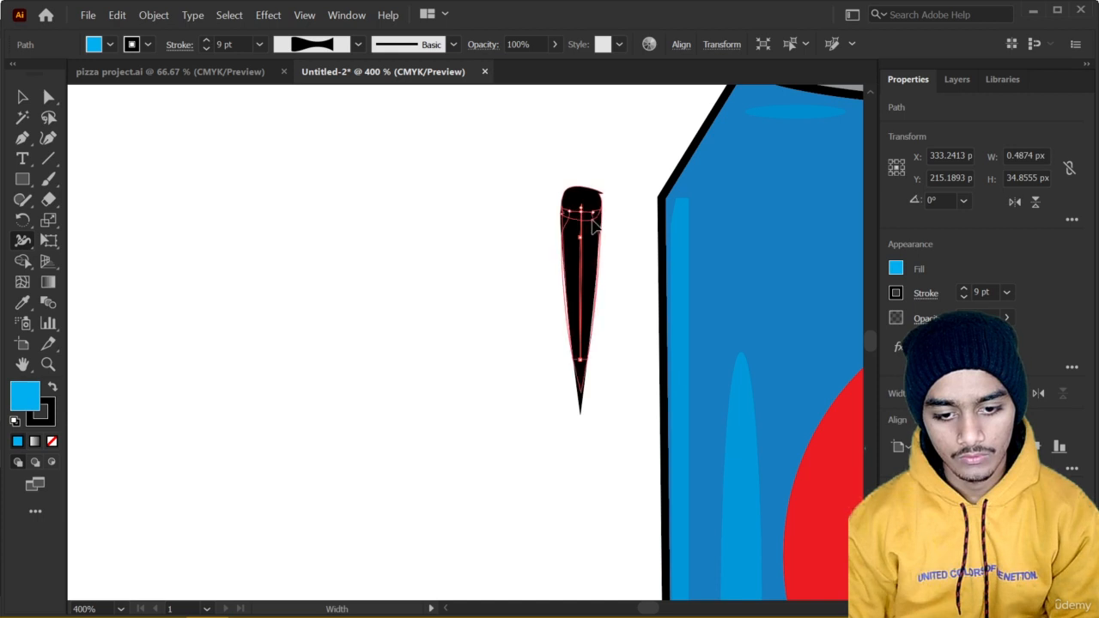
pyautogui.moveTo(581, 213); pyautogui.dragTo(593, 227)
# Reshape the curved line above the rim with the Width tool, thickening its middle and narrowing both ends.
pyautogui.scroll(-2, 623, 310)
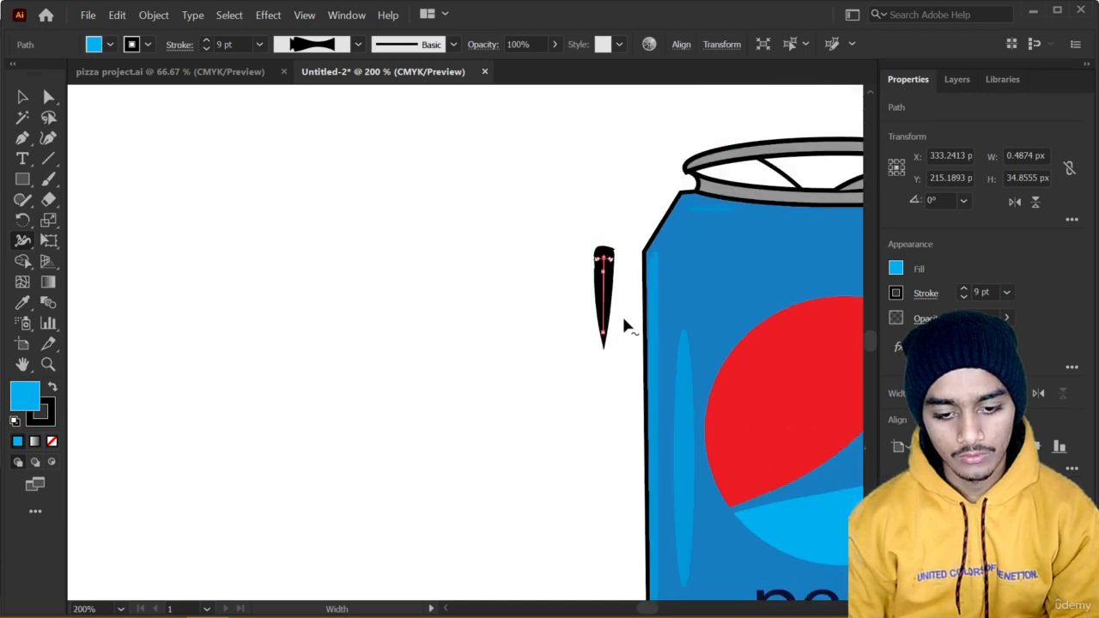
pyautogui.moveTo(618, 310); pyautogui.dragTo(314, 290)
pyautogui.scroll(3, 567, 240)
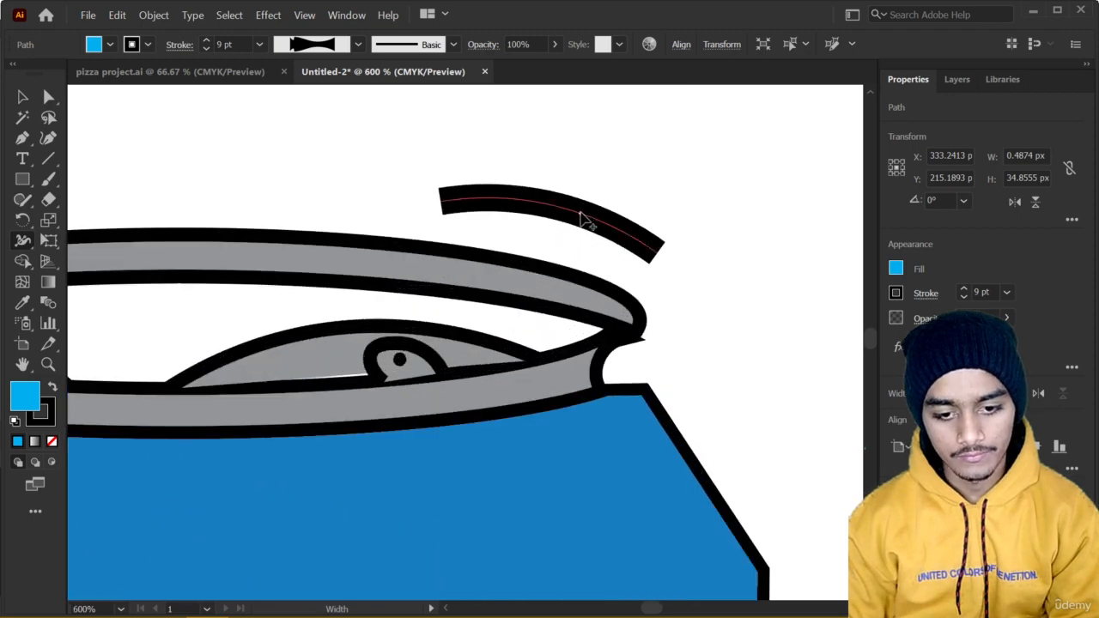
pyautogui.moveTo(581, 219); pyautogui.dragTo(590, 198)
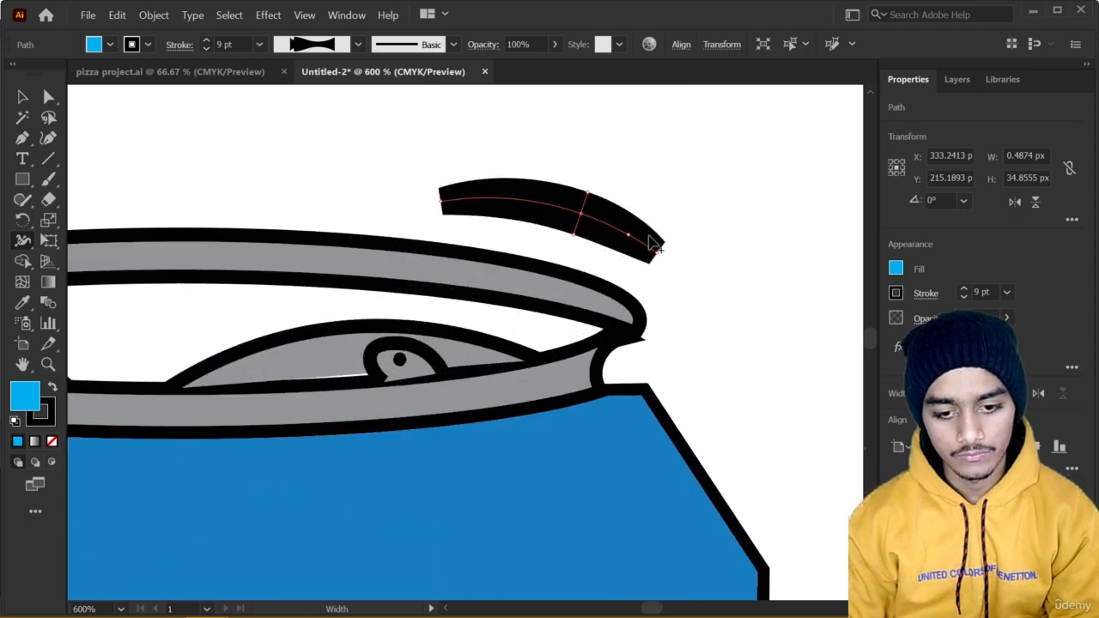
pyautogui.moveTo(653, 250); pyautogui.dragTo(668, 232)
pyautogui.moveTo(672, 225)
pyautogui.mouseDown()
pyautogui.moveTo(647, 261)
pyautogui.moveTo(655, 244)
pyautogui.mouseUp()
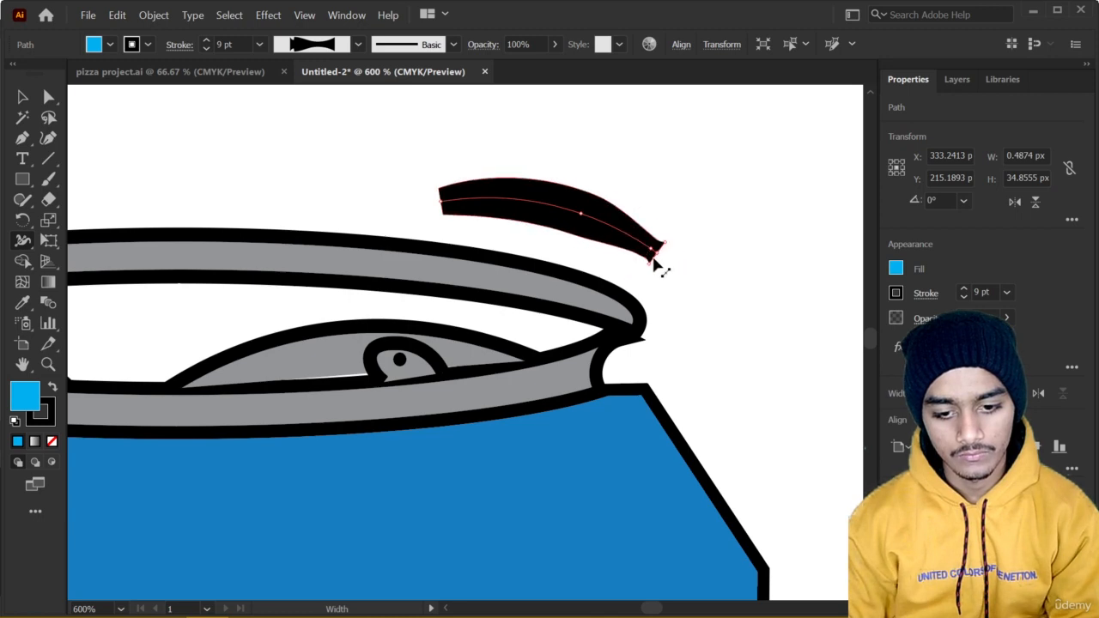
pyautogui.moveTo(667, 246); pyautogui.dragTo(661, 251)
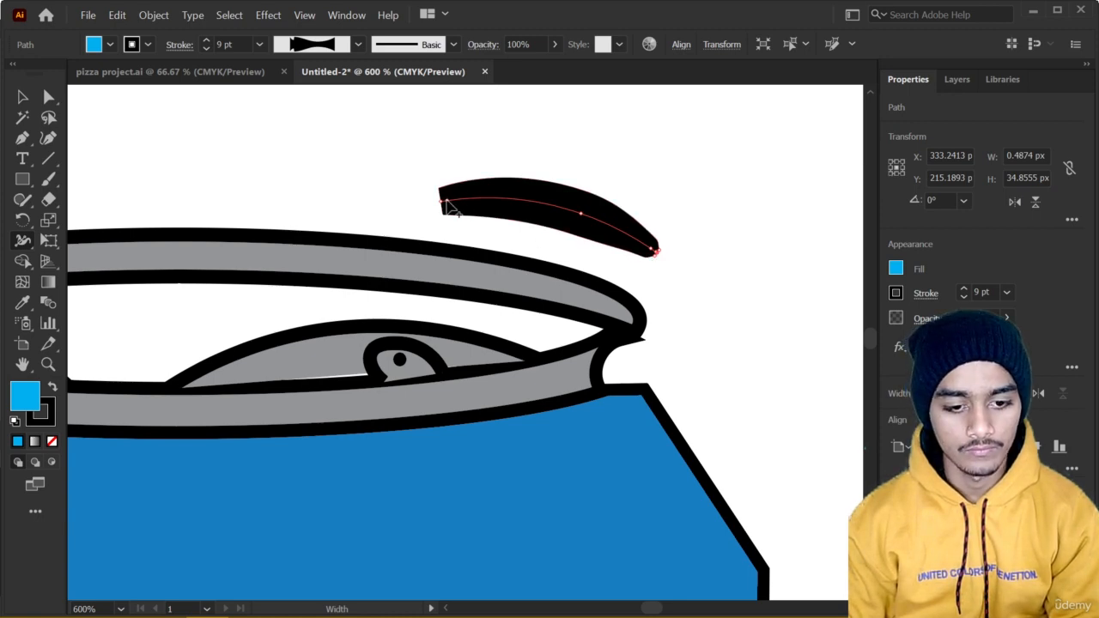
pyautogui.moveTo(443, 199); pyautogui.dragTo(438, 197)
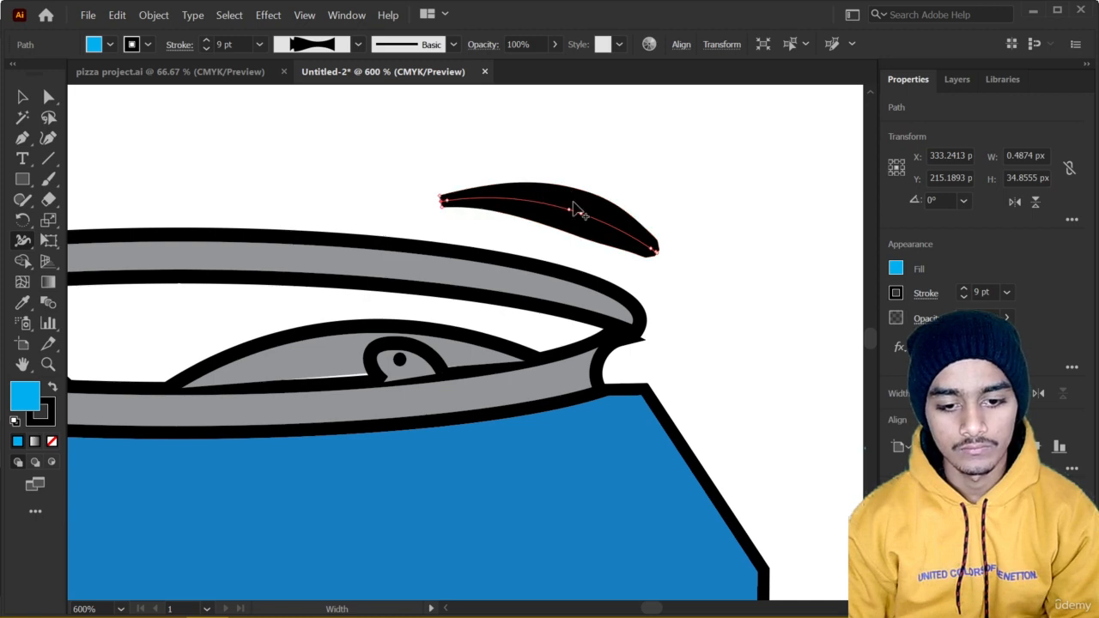
# Slim both sides of the curved line above the rim with the Width tool, leaving a bulge just right of its middle.
pyautogui.moveTo(574, 205); pyautogui.dragTo(580, 198)
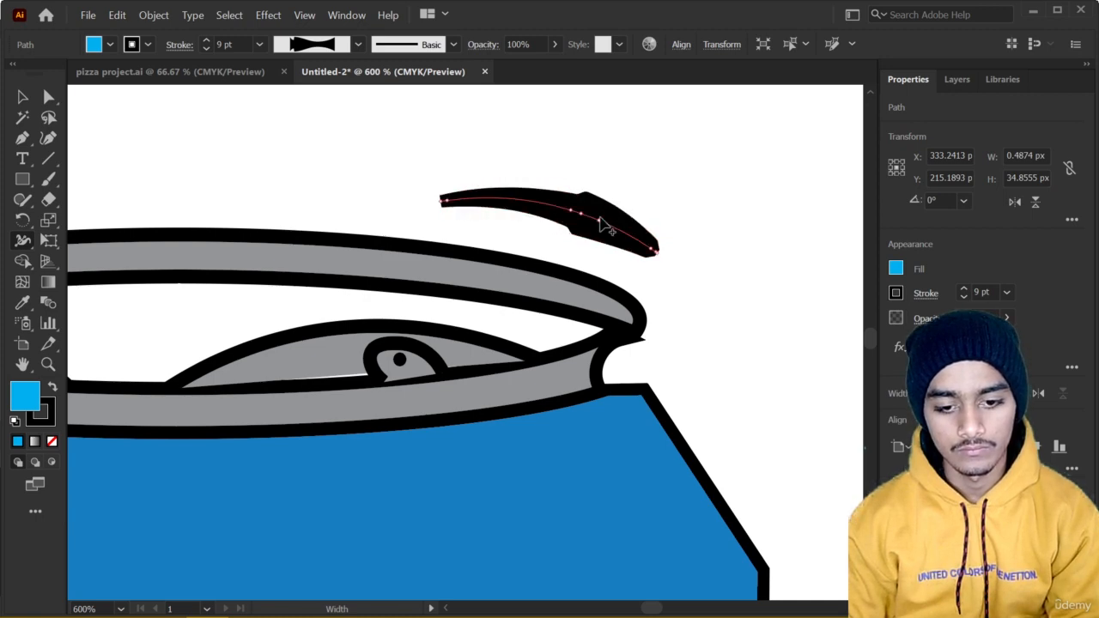
pyautogui.moveTo(608, 226)
pyautogui.mouseDown()
pyautogui.moveTo(619, 224)
pyautogui.moveTo(579, 219)
pyautogui.moveTo(586, 209)
pyautogui.mouseUp()
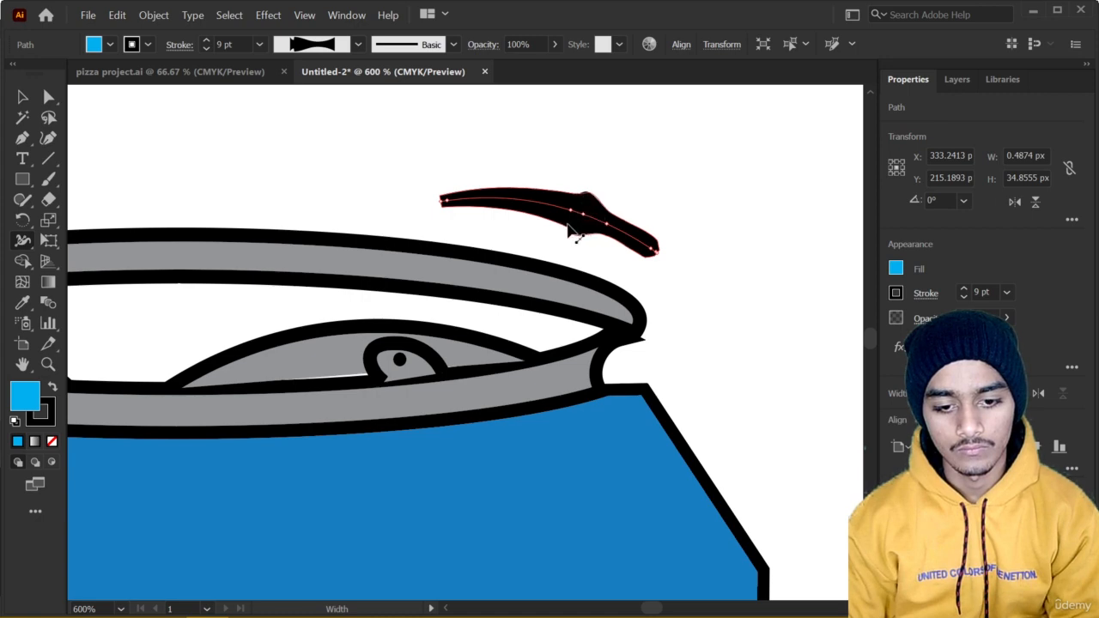
pyautogui.moveTo(589, 206); pyautogui.dragTo(585, 225)
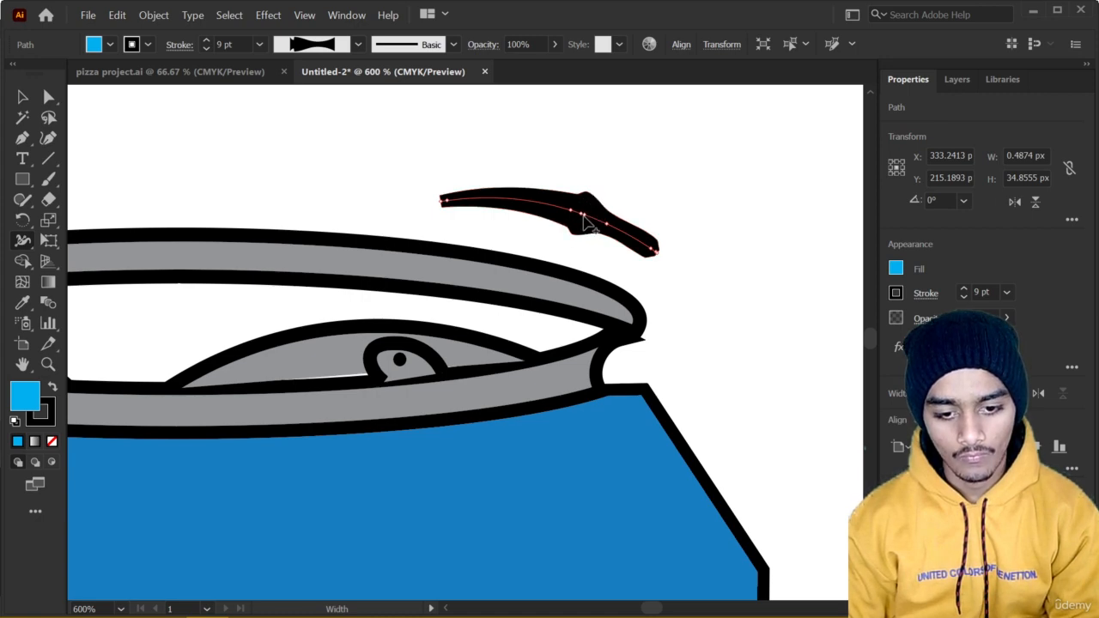
# Taper the tall line right of the can toward its lower end with the Width tool, leaving a flared foot.
pyautogui.scroll(-2, 601, 225)
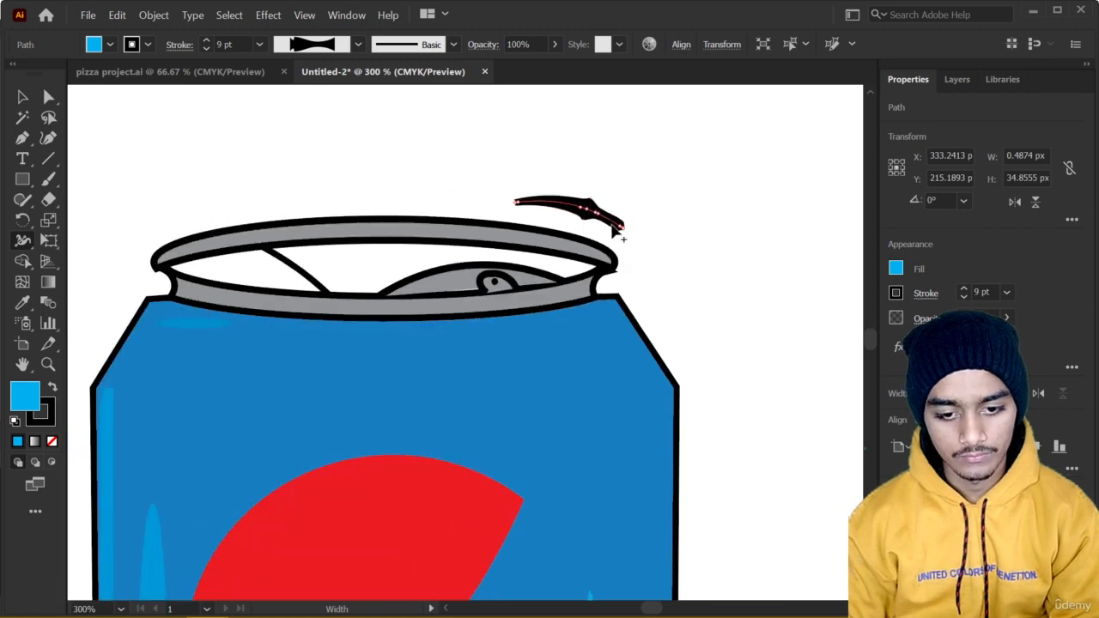
pyautogui.scroll(-2, 638, 318)
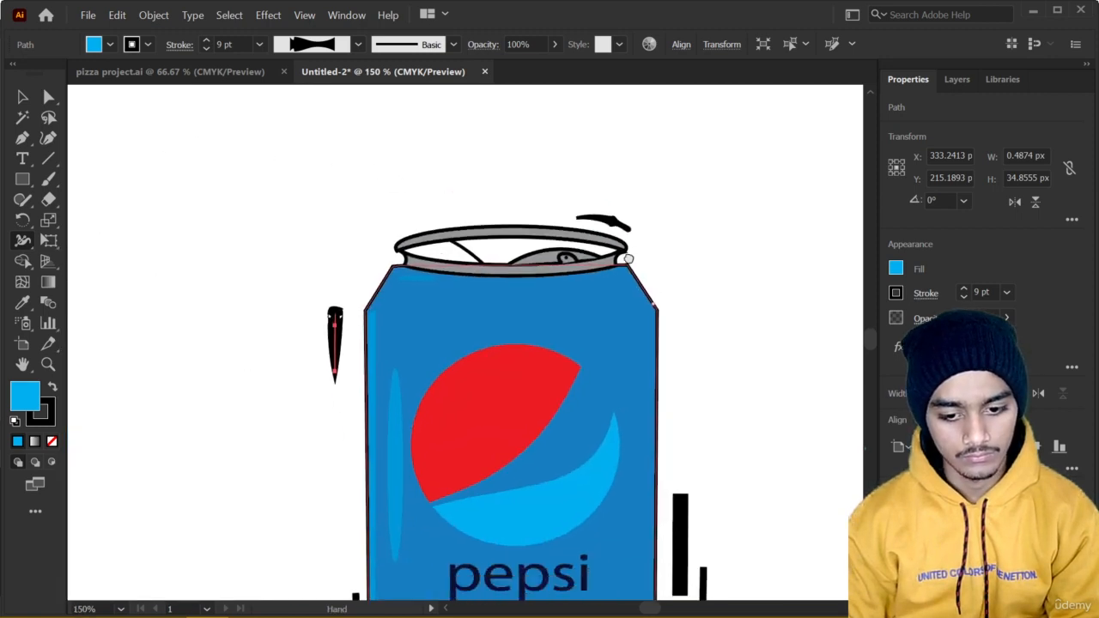
pyautogui.moveTo(681, 469); pyautogui.dragTo(518, 331)
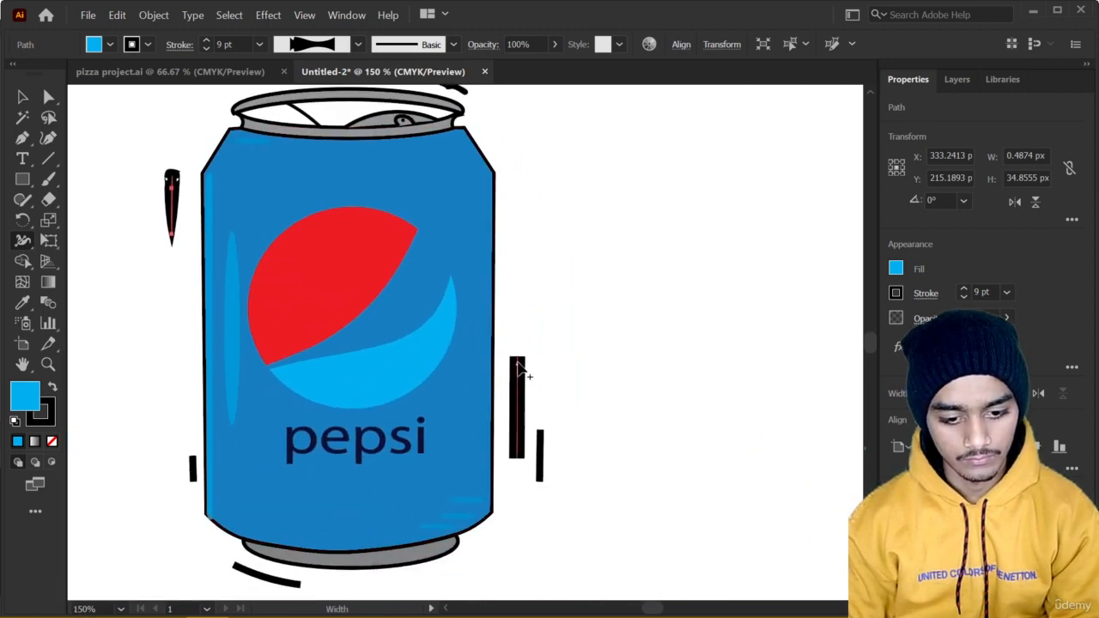
pyautogui.moveTo(523, 359); pyautogui.dragTo(522, 364)
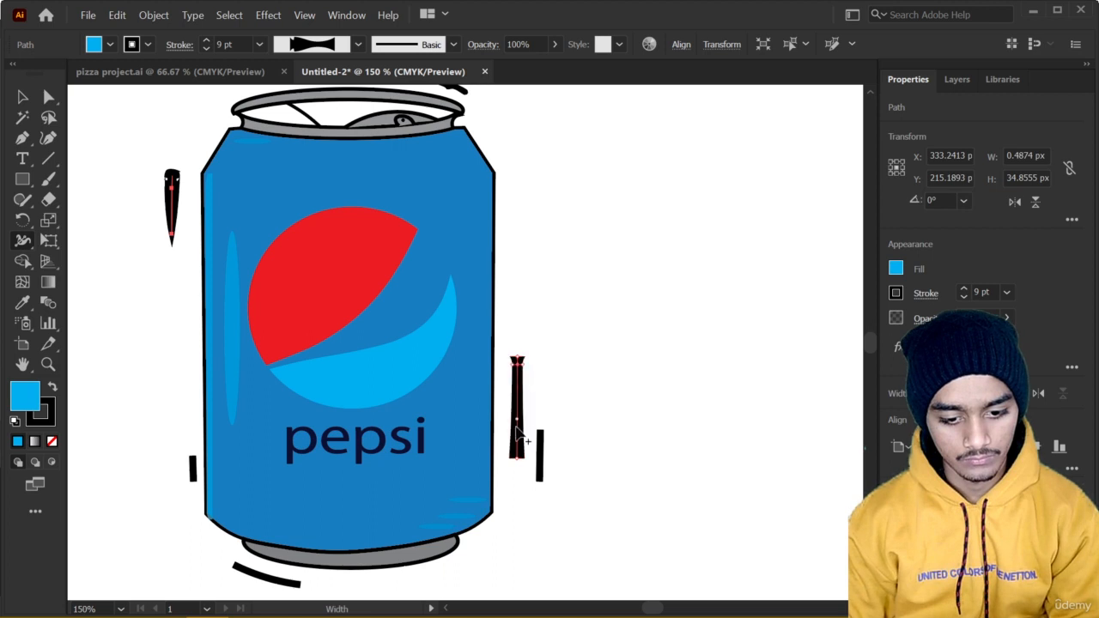
pyautogui.moveTo(518, 453)
pyautogui.mouseDown()
pyautogui.moveTo(535, 453)
pyautogui.moveTo(520, 455)
pyautogui.mouseUp()
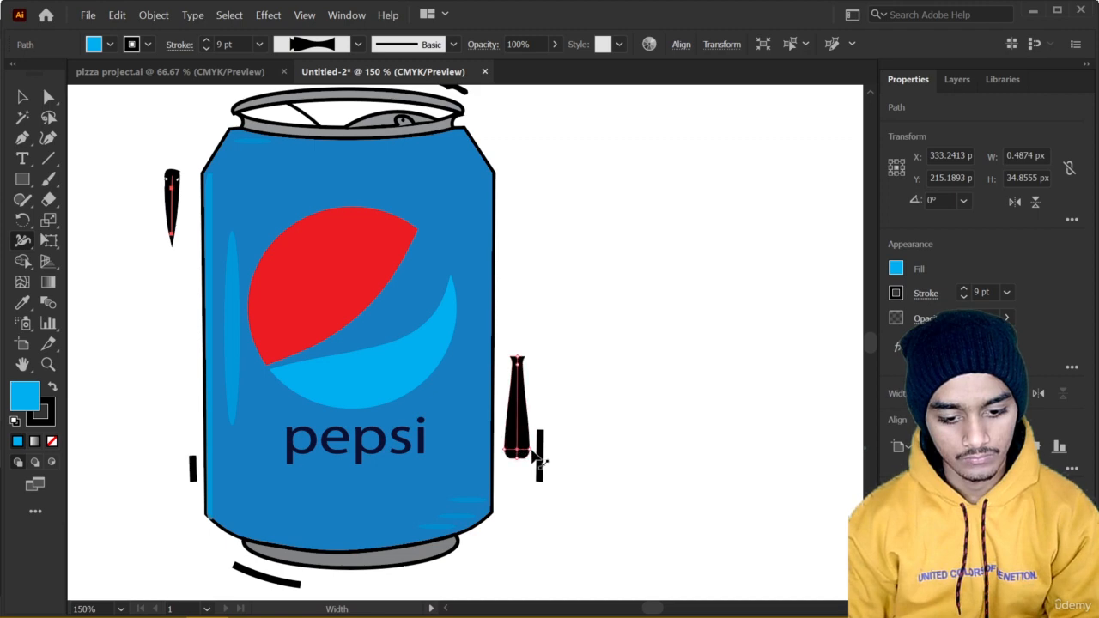
pyautogui.scroll(5, 534, 455)
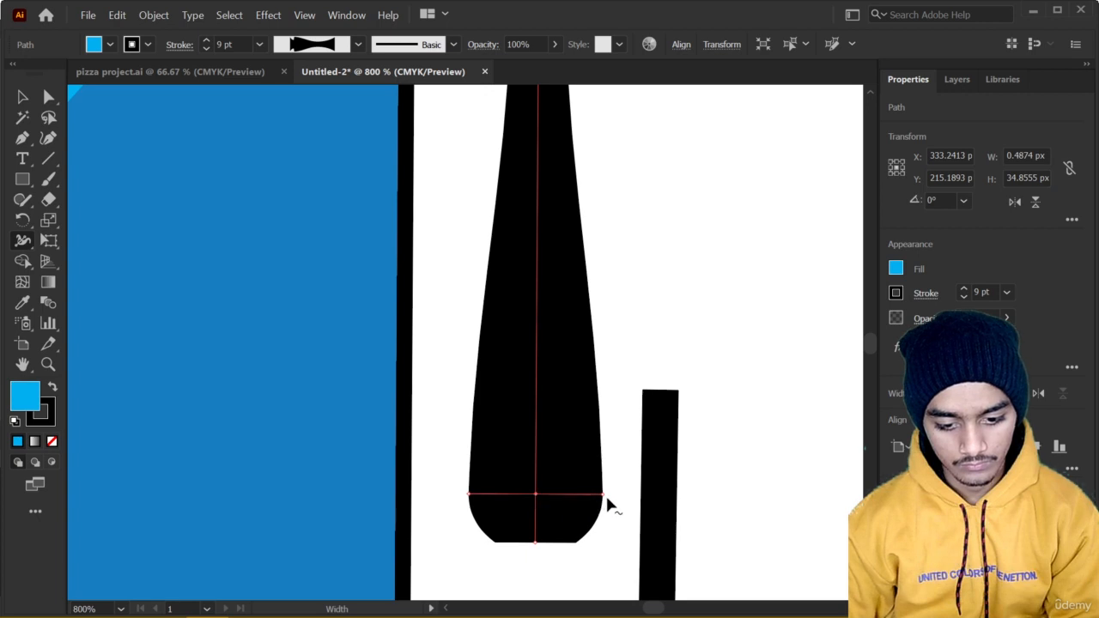
pyautogui.moveTo(604, 496)
pyautogui.mouseDown()
pyautogui.moveTo(555, 498)
pyautogui.moveTo(544, 519)
pyautogui.mouseUp()
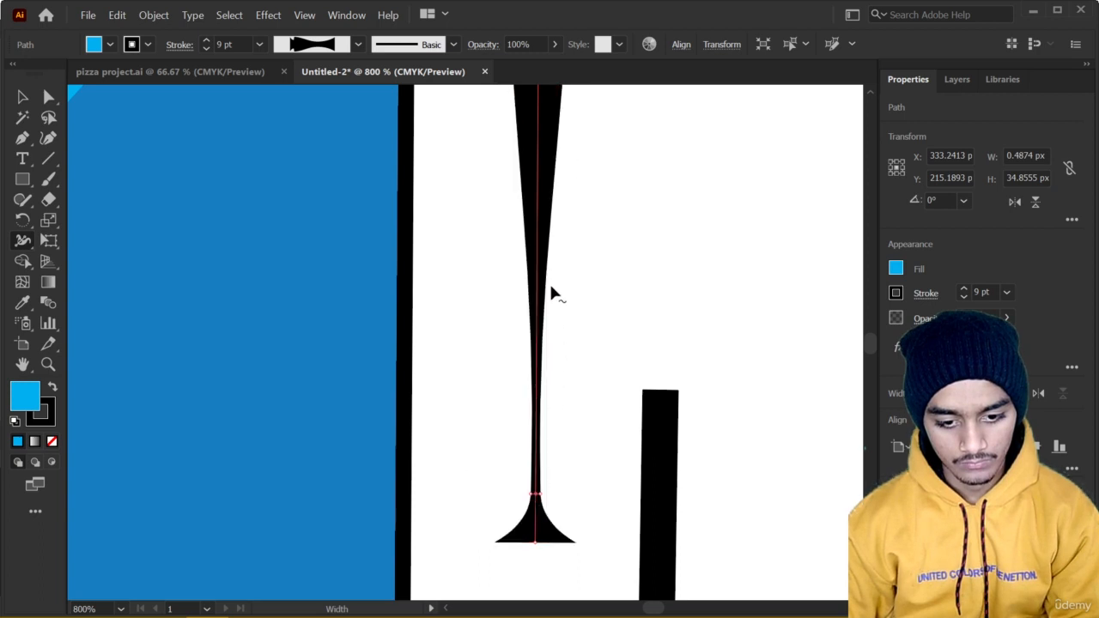
# Adjust the tall line's upper width points and taper the short line beside it to a point at its upper end.
pyautogui.keyDown('alt'); pyautogui.scroll(-2, 549, 301); pyautogui.keyUp('alt')
pyautogui.keyDown('alt'); pyautogui.scroll(-1, 550, 305); pyautogui.keyUp('alt')
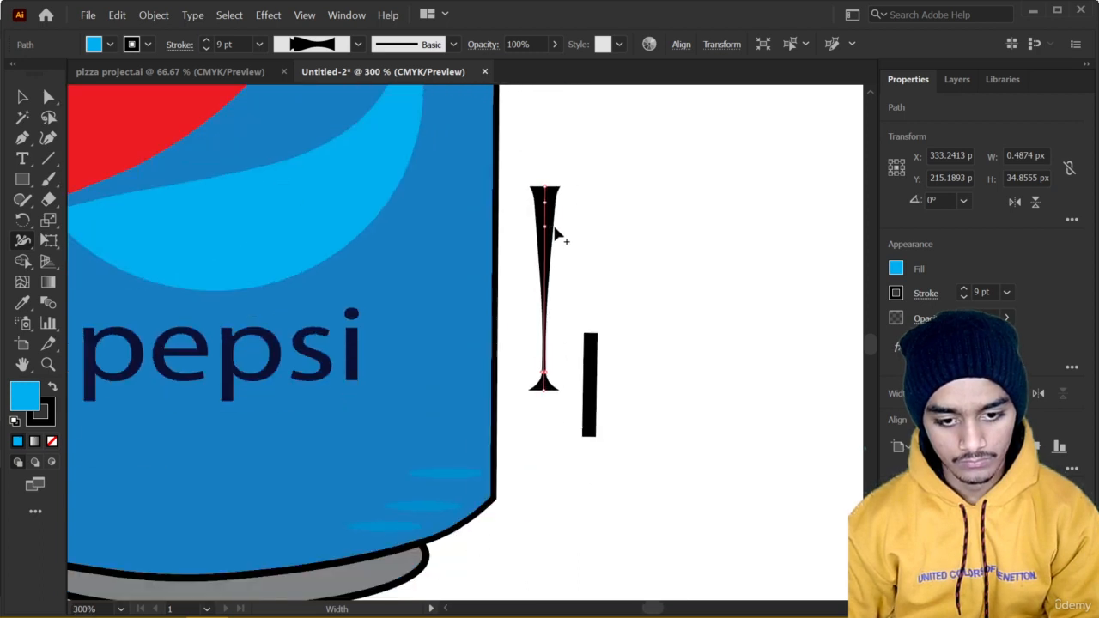
pyautogui.moveTo(555, 228)
pyautogui.mouseDown()
pyautogui.moveTo(566, 230)
pyautogui.moveTo(551, 276)
pyautogui.mouseUp()
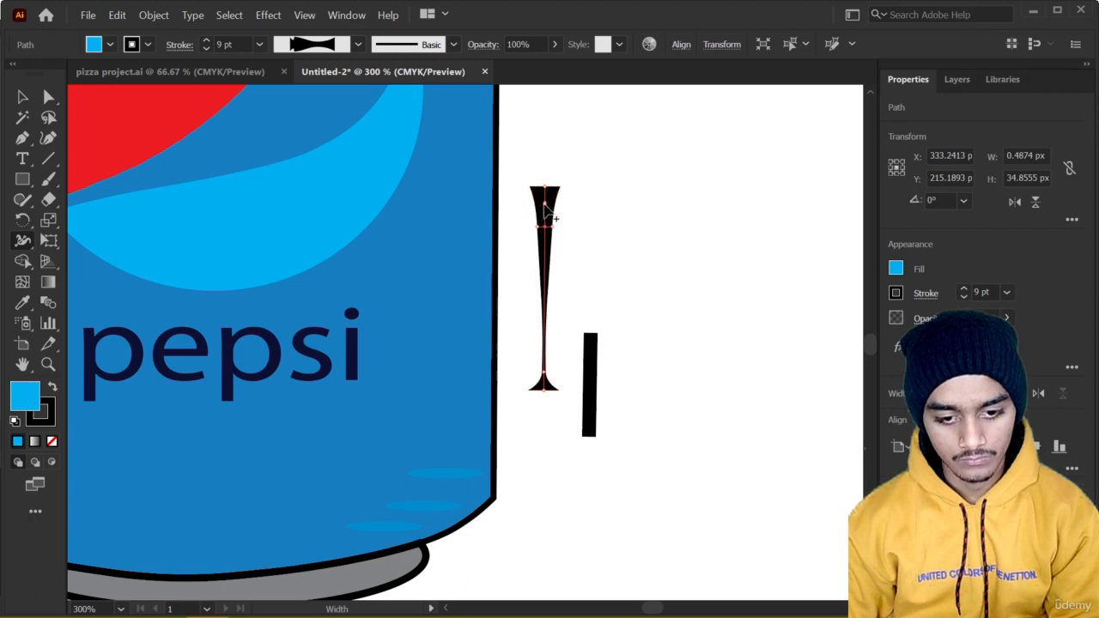
pyautogui.moveTo(544, 204); pyautogui.dragTo(555, 206)
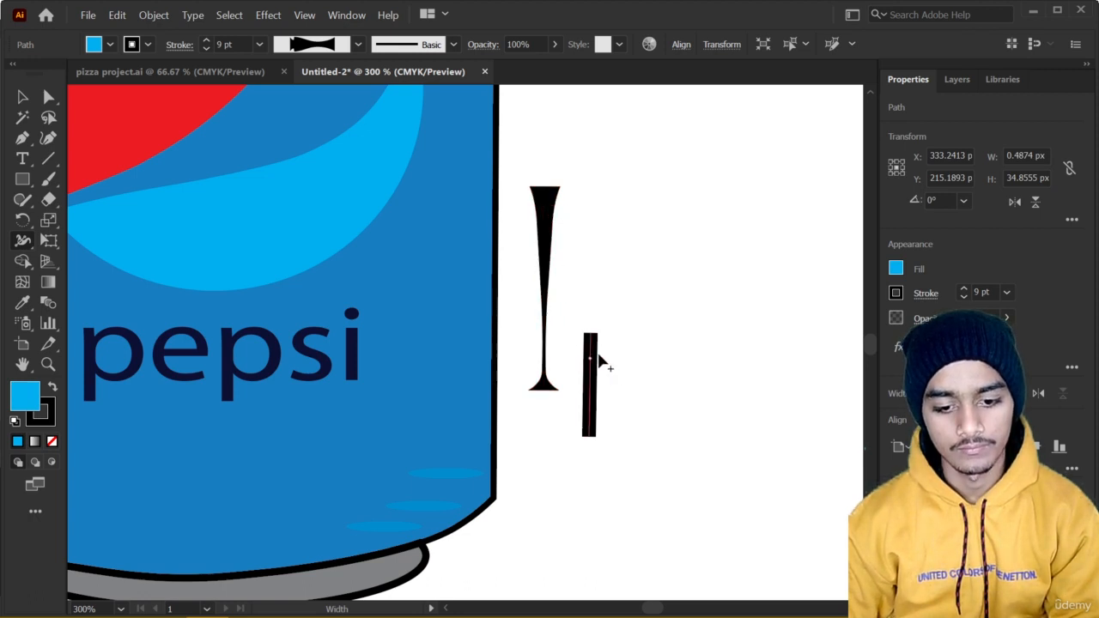
pyautogui.moveTo(599, 337)
pyautogui.mouseDown()
pyautogui.moveTo(609, 339)
pyautogui.moveTo(590, 340)
pyautogui.mouseUp()
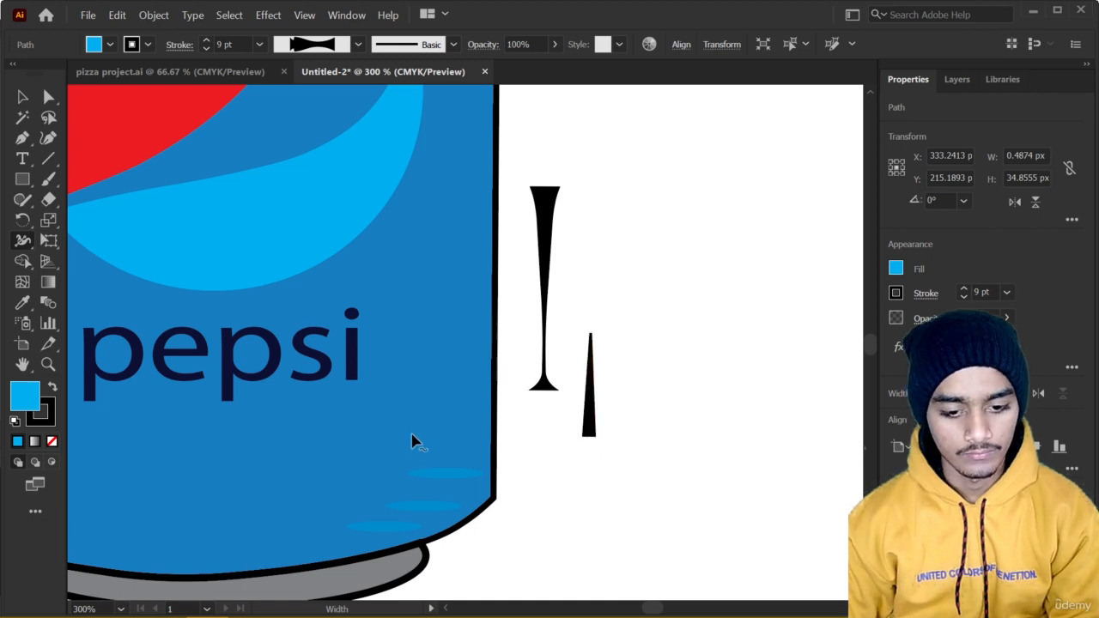
# Thicken the curved line below the can's base toward its right end with the Width tool, keeping its left end narrow.
pyautogui.hotkey('ctrl', '1')
pyautogui.moveTo(304, 461); pyautogui.dragTo(437, 392)
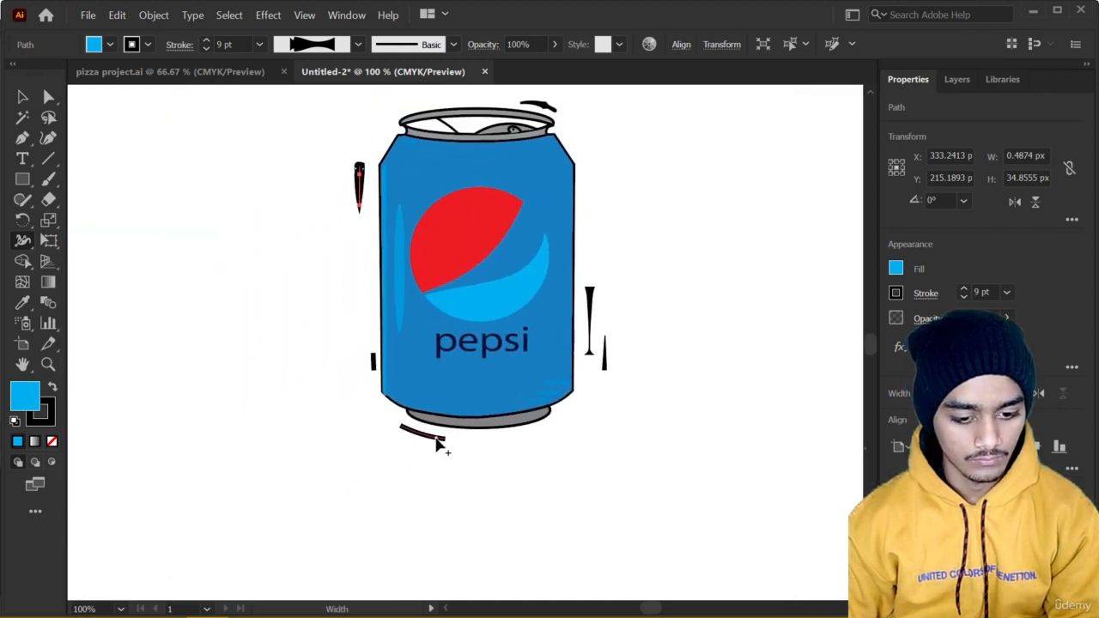
pyautogui.moveTo(436, 438); pyautogui.dragTo(439, 433)
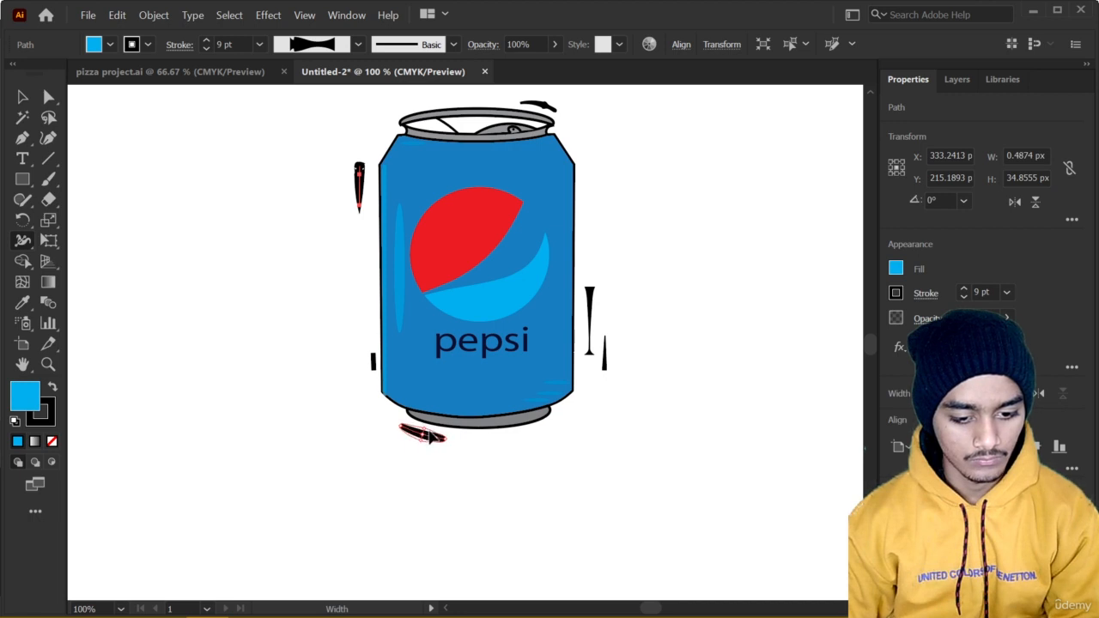
pyautogui.moveTo(428, 432); pyautogui.dragTo(429, 432)
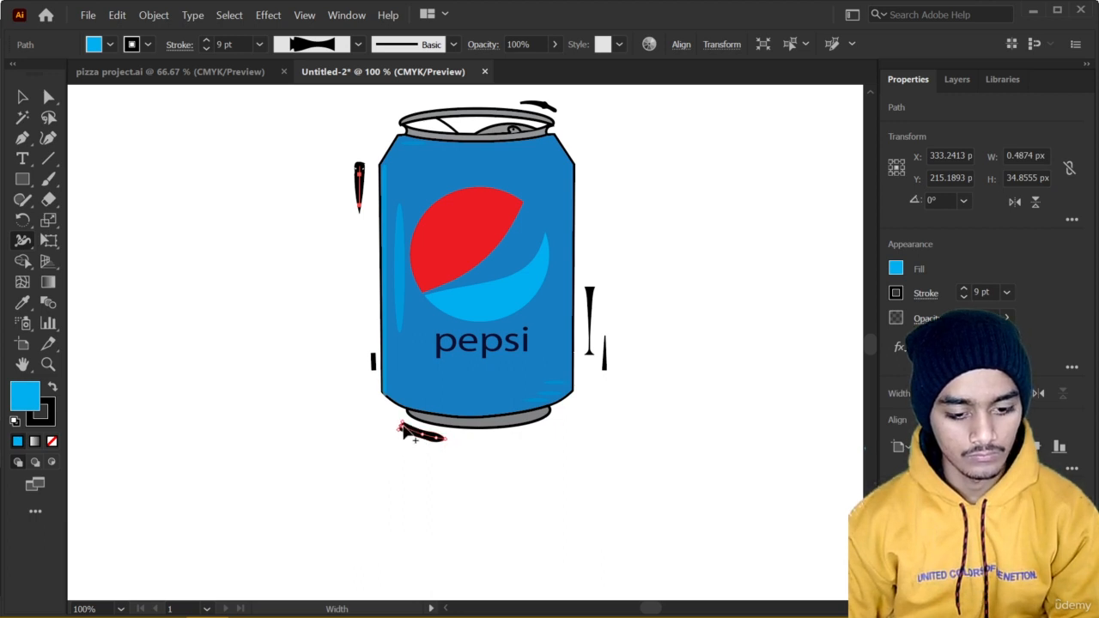
pyautogui.moveTo(400, 431); pyautogui.dragTo(404, 425)
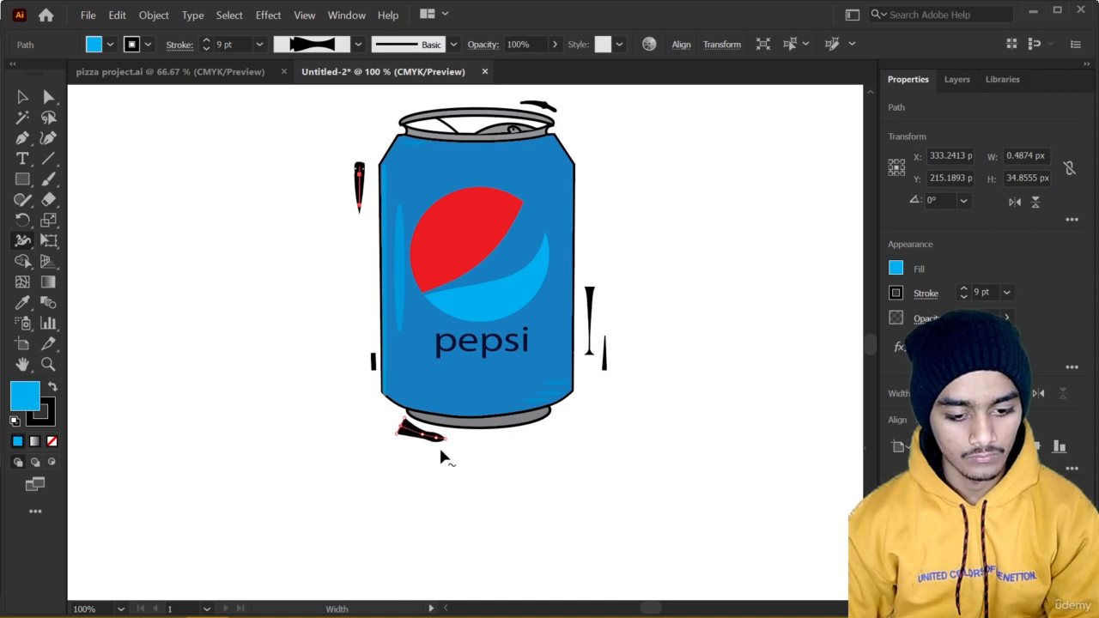
pyautogui.scroll(4, 427, 451)
pyautogui.hotkey('ctrl', 'z')
pyautogui.hotkey('ctrl', 'z')
pyautogui.hotkey('ctrl', 'z')
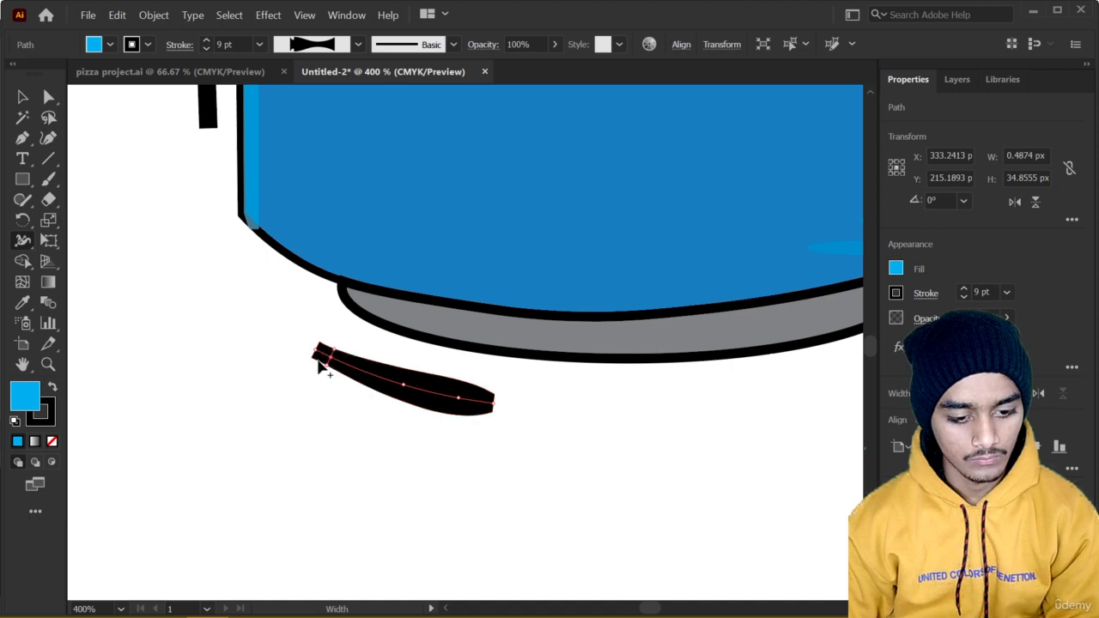
# Apply the lens-shaped width profile, tapered at both ends, to the short line left of the can's lower body.
pyautogui.scroll(-3, 336, 387)
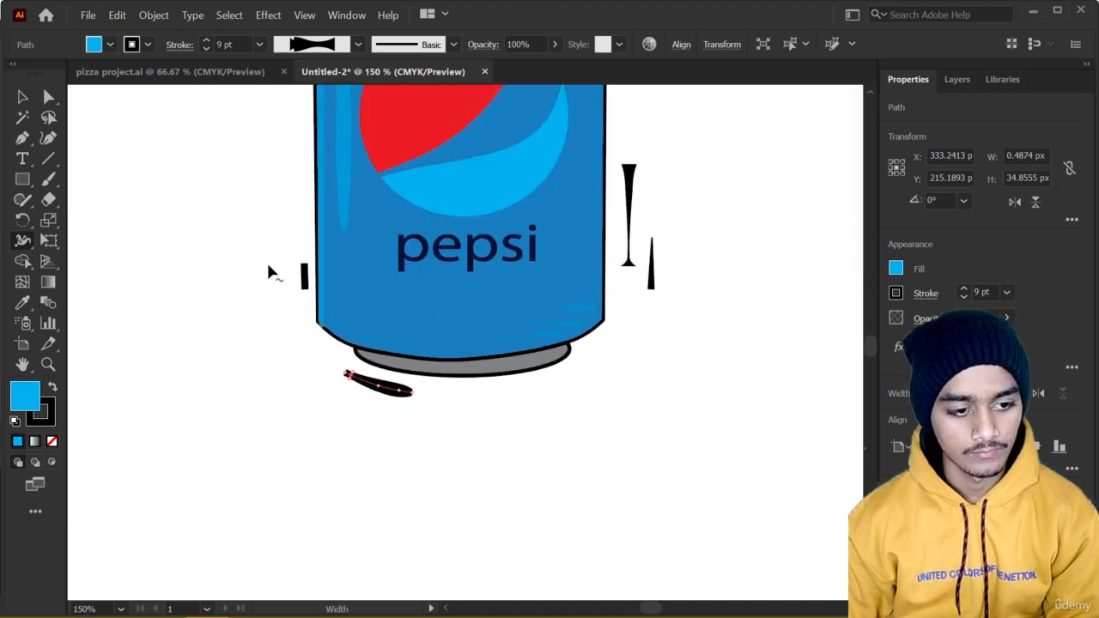
pyautogui.click(23, 98)
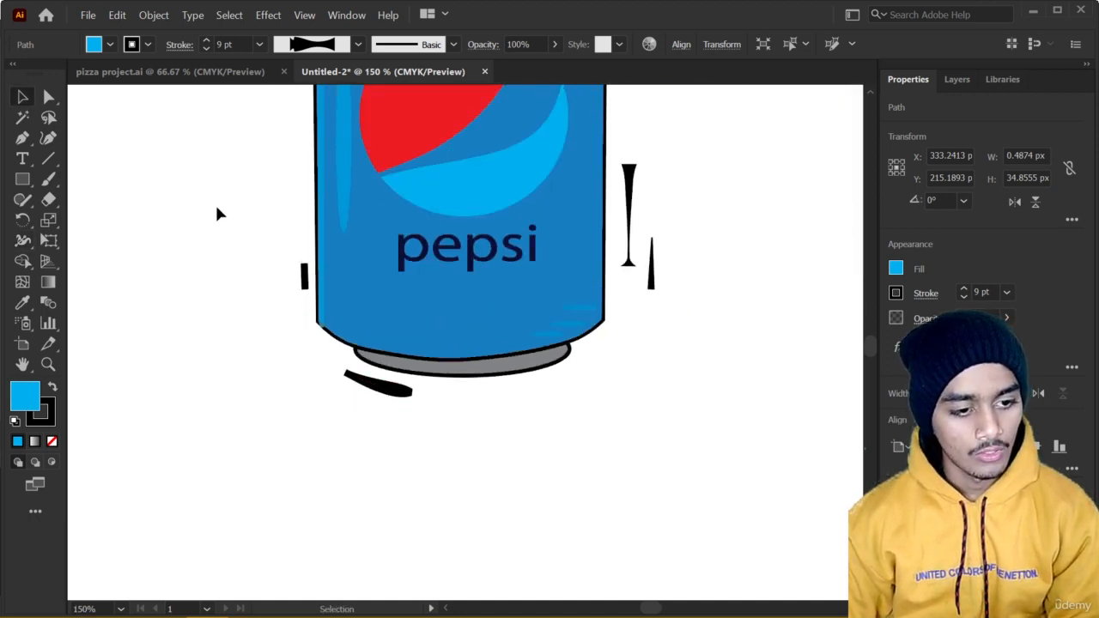
pyautogui.click(214, 203)
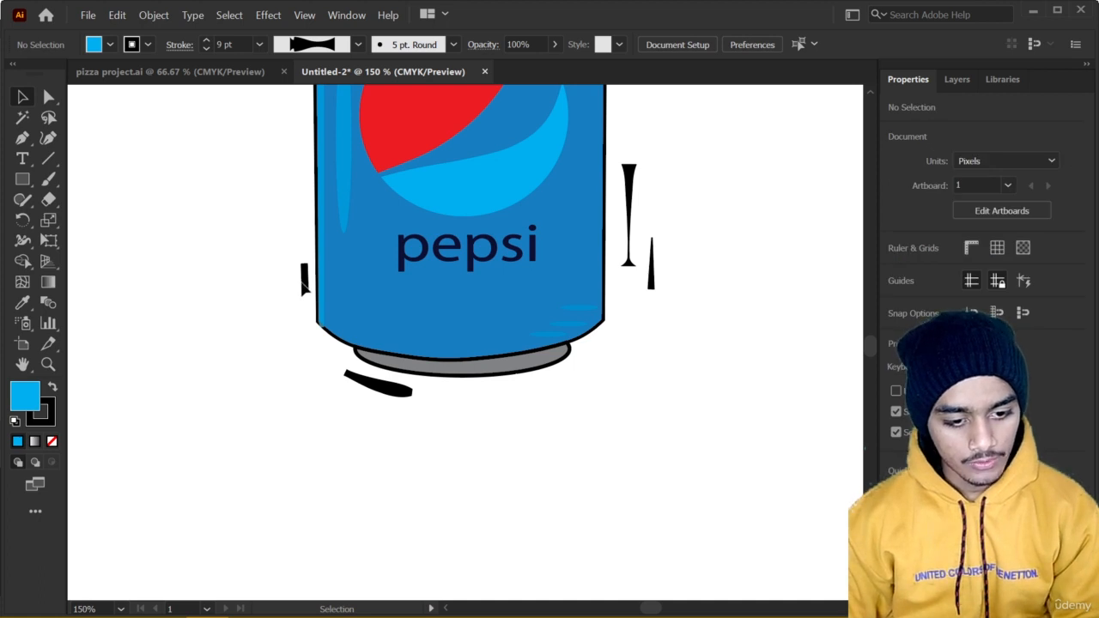
pyautogui.click(304, 281)
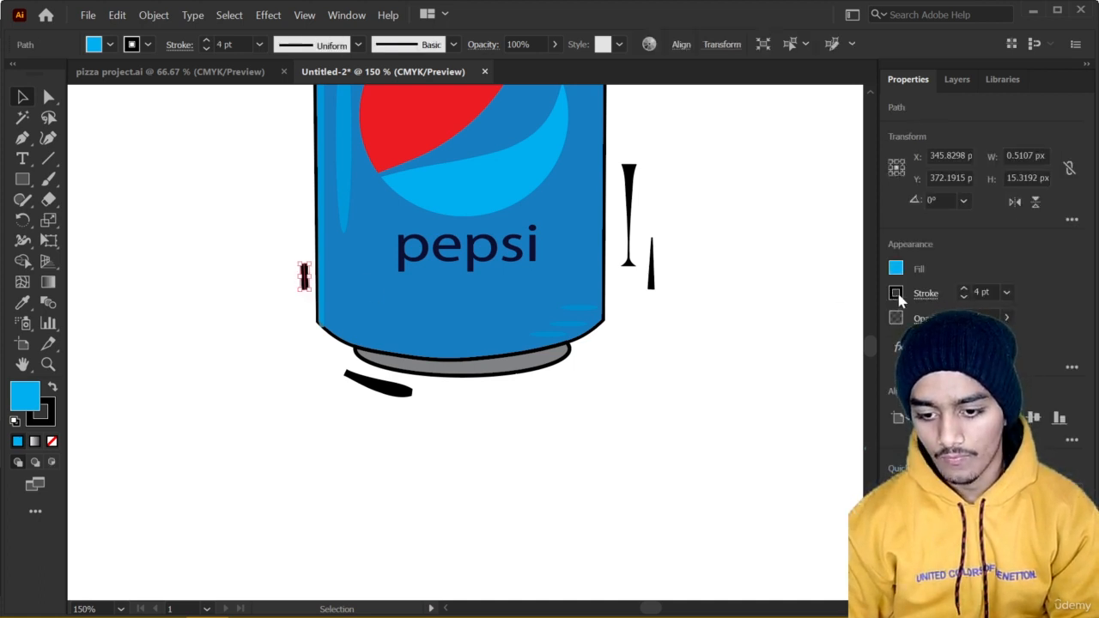
pyautogui.click(926, 293)
pyautogui.click(890, 561)
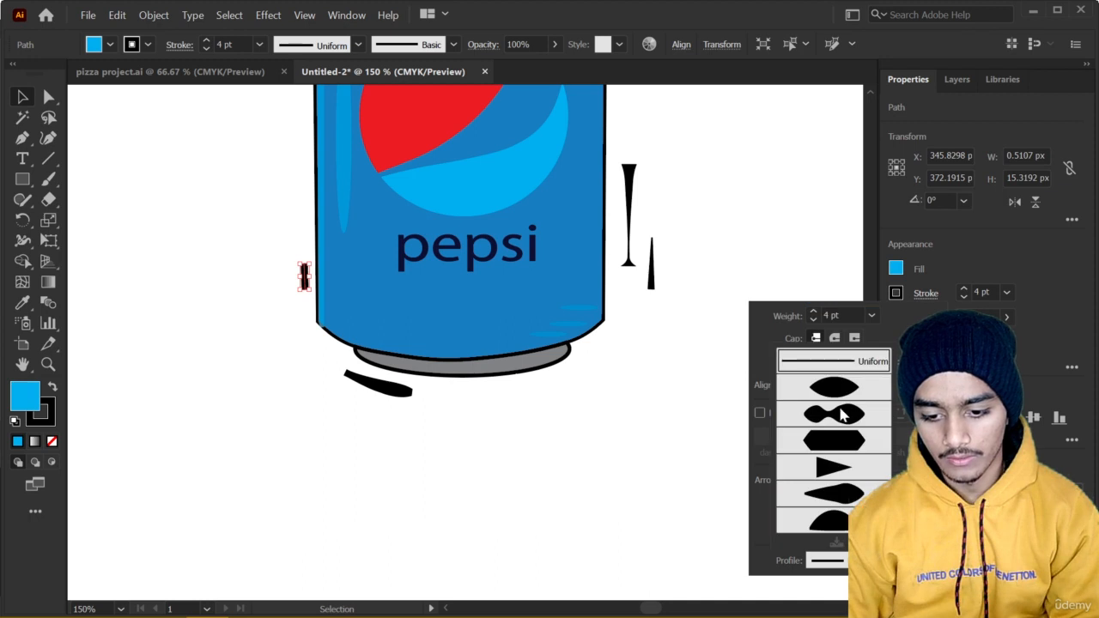
pyautogui.click(840, 385)
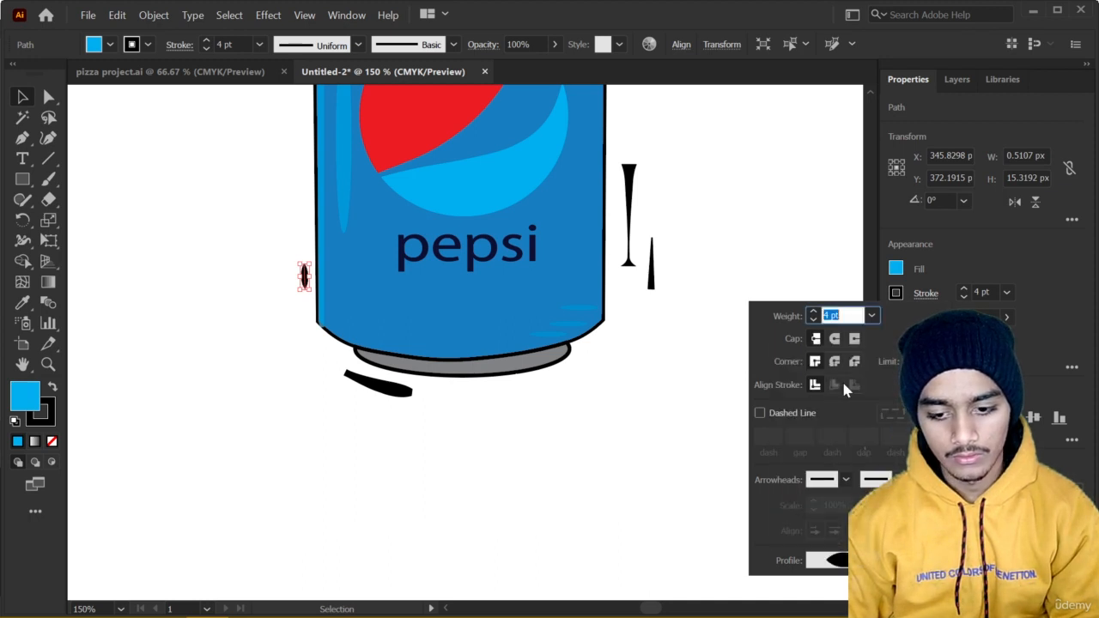
# Apply the lens-shaped width profile to the curved line below the can's base and deselect it.
pyautogui.click(379, 383)
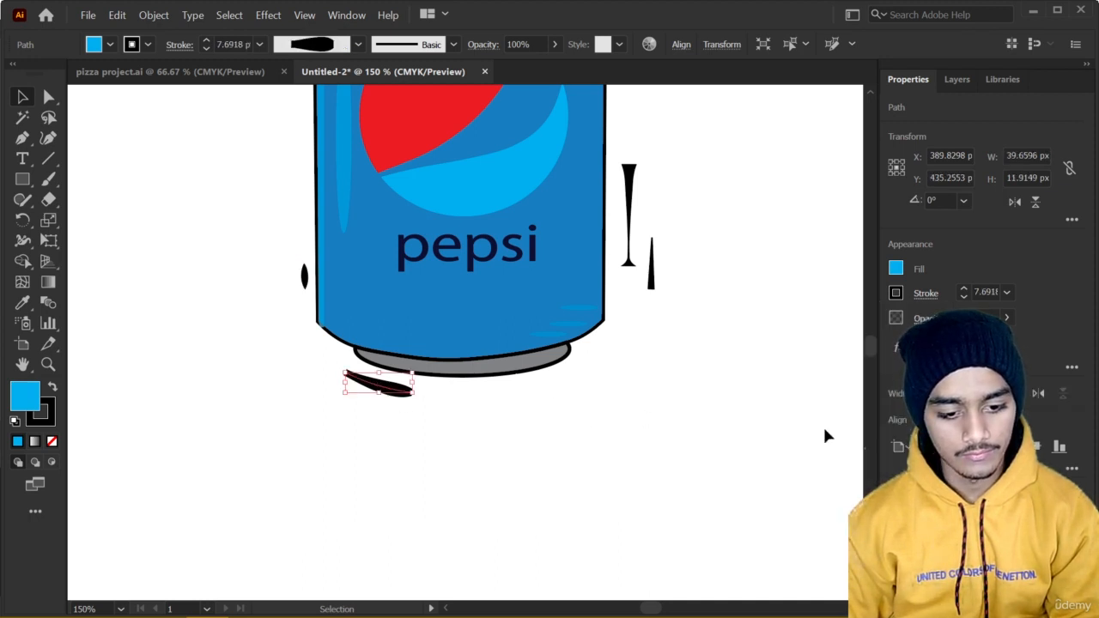
pyautogui.click(926, 293)
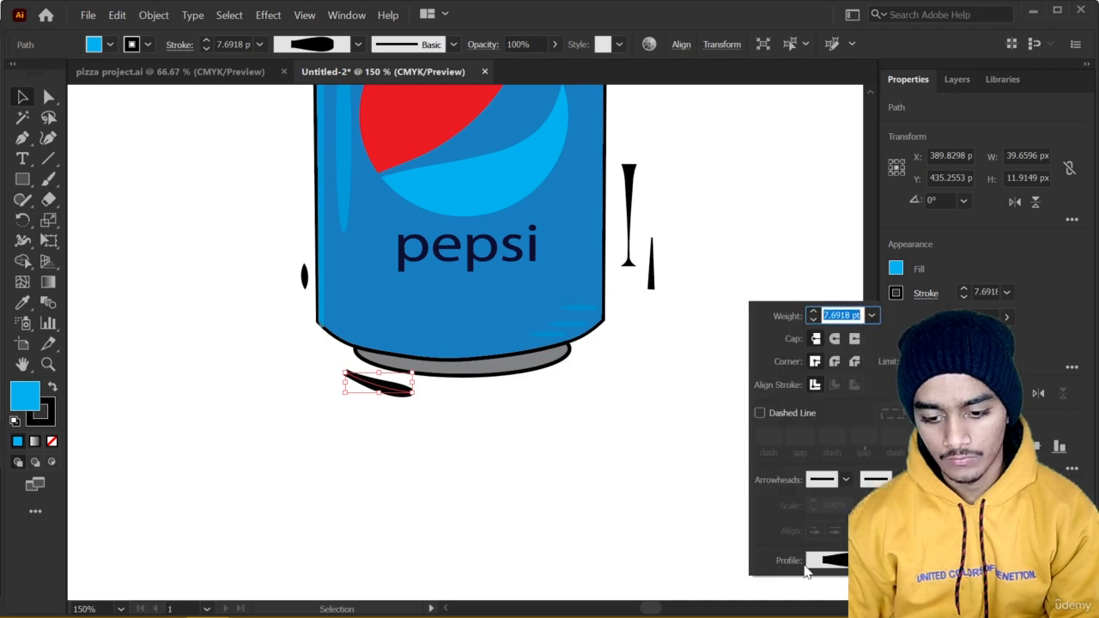
pyautogui.click(829, 560)
pyautogui.click(841, 380)
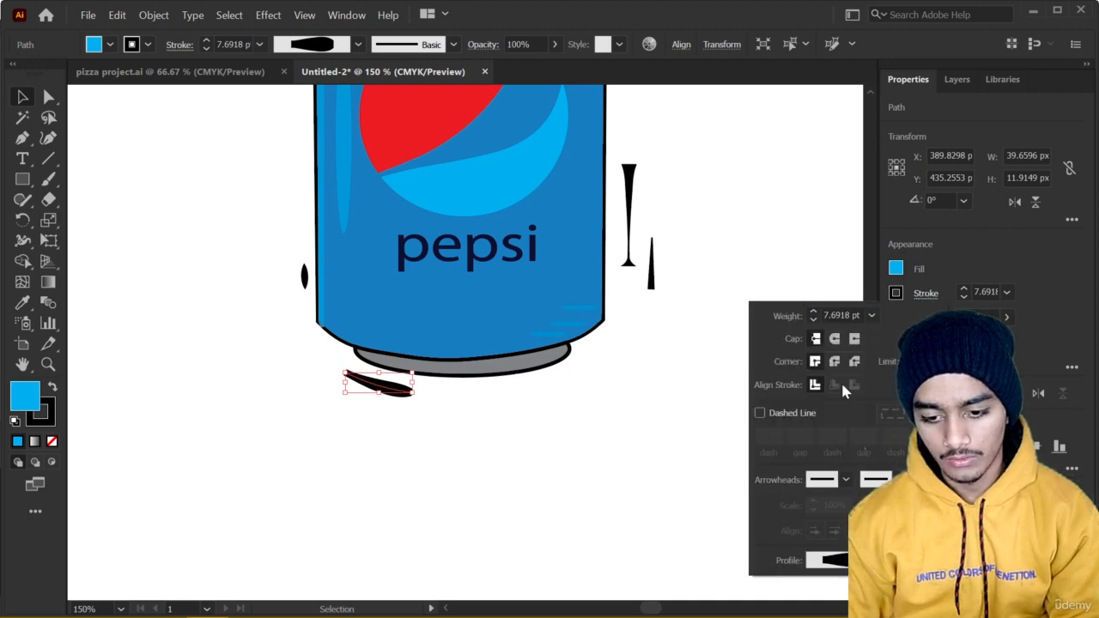
pyautogui.click(637, 435)
# Draw a three-point curved 3 pt line about 75 px wide across the can's upper body from its left shoulder with the Curvature tool.
pyautogui.scroll(-2, 640, 433)
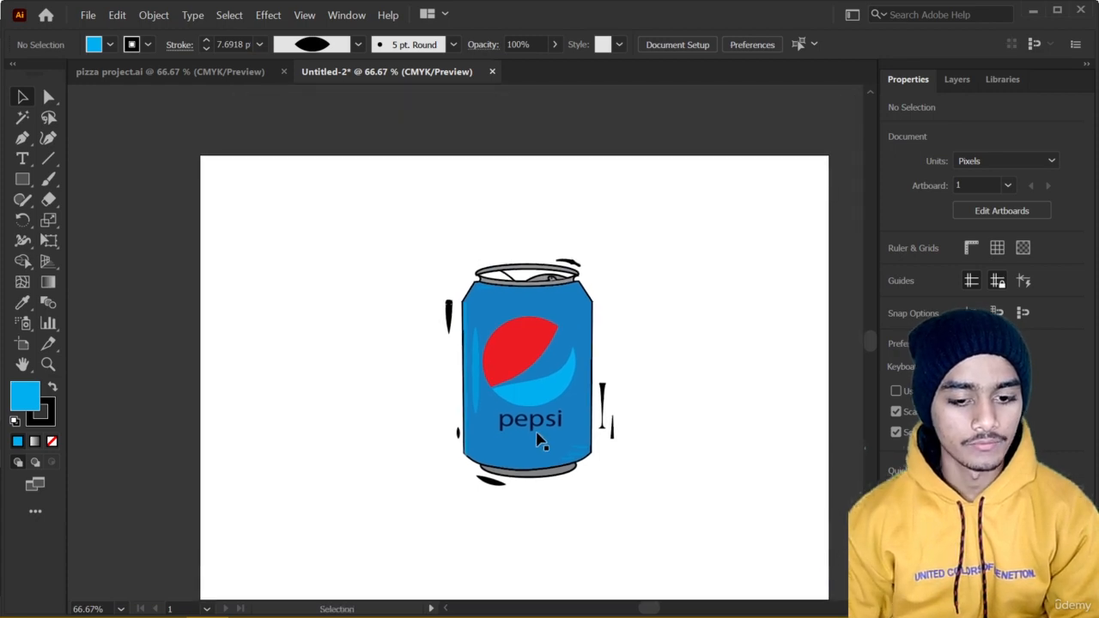
pyautogui.scroll(2, 536, 440)
pyautogui.scroll(-1, 481, 423)
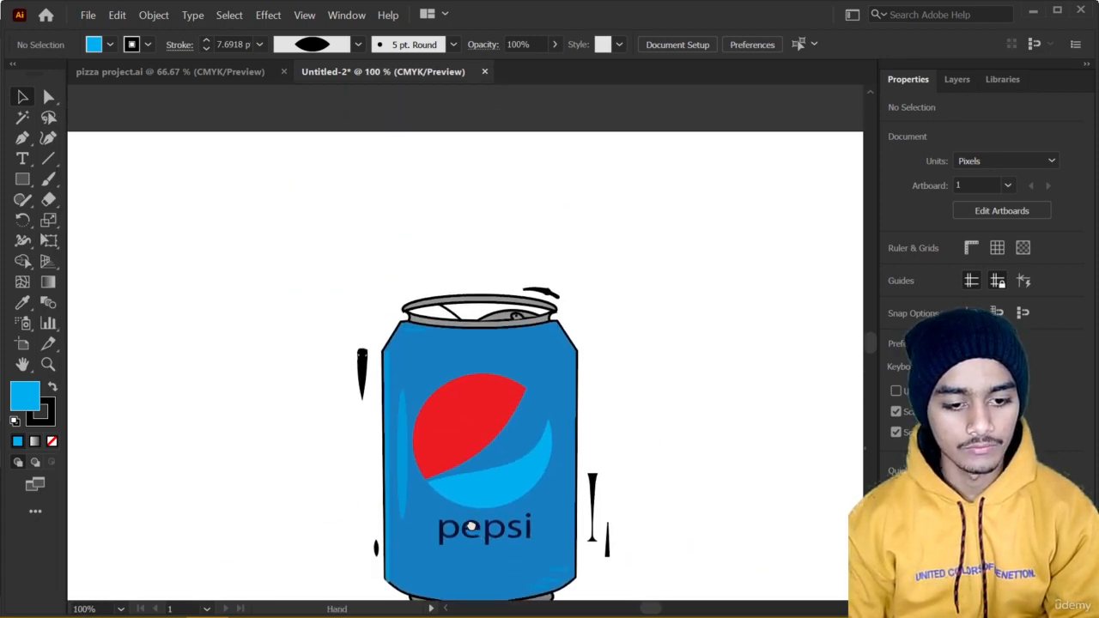
pyautogui.scroll(2, 374, 371)
pyautogui.click(49, 137)
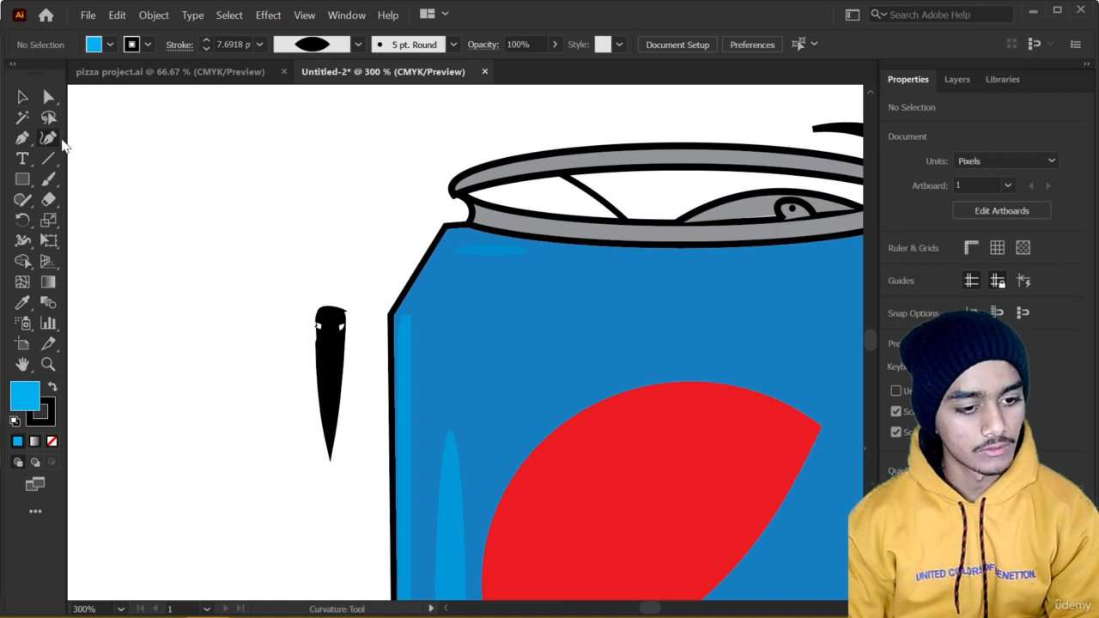
pyautogui.click(397, 317)
pyautogui.click(545, 335)
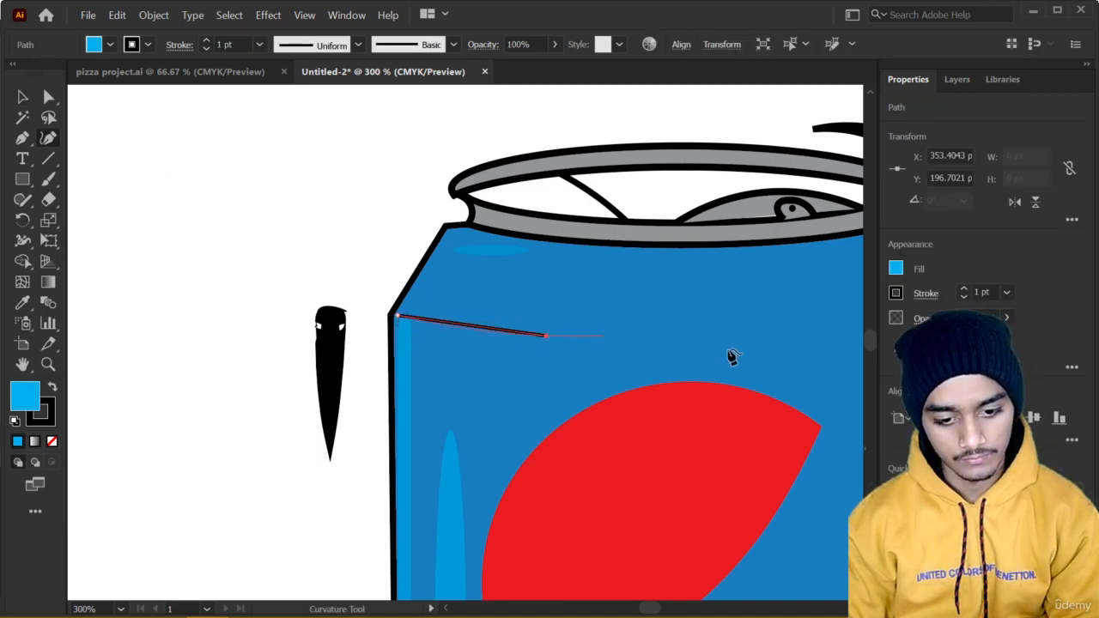
pyautogui.click(651, 344)
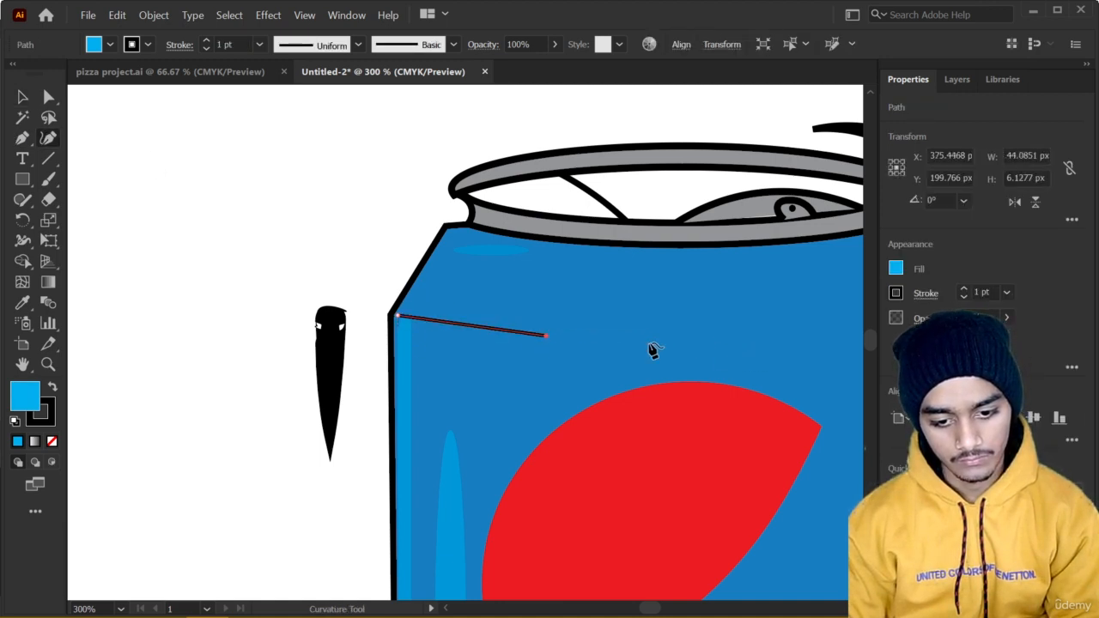
pyautogui.click(963, 289)
pyautogui.click(963, 289)
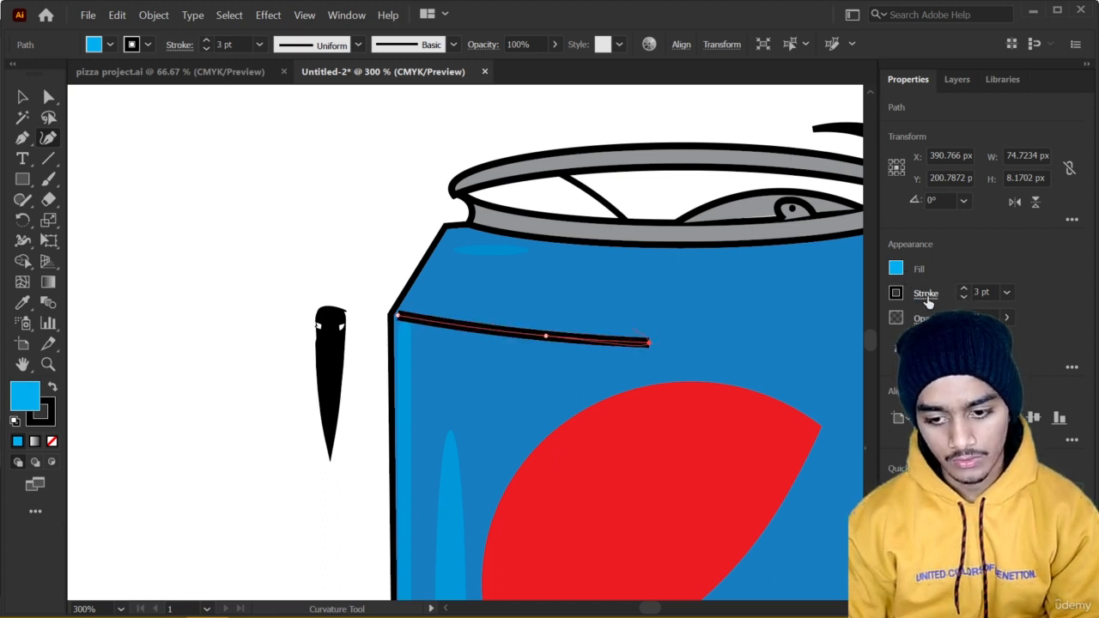
# Apply the lens-shaped width profile, tapered at both ends, to the curved line across the can's upper body.
pyautogui.click(925, 294)
pyautogui.click(842, 560)
pyautogui.click(855, 392)
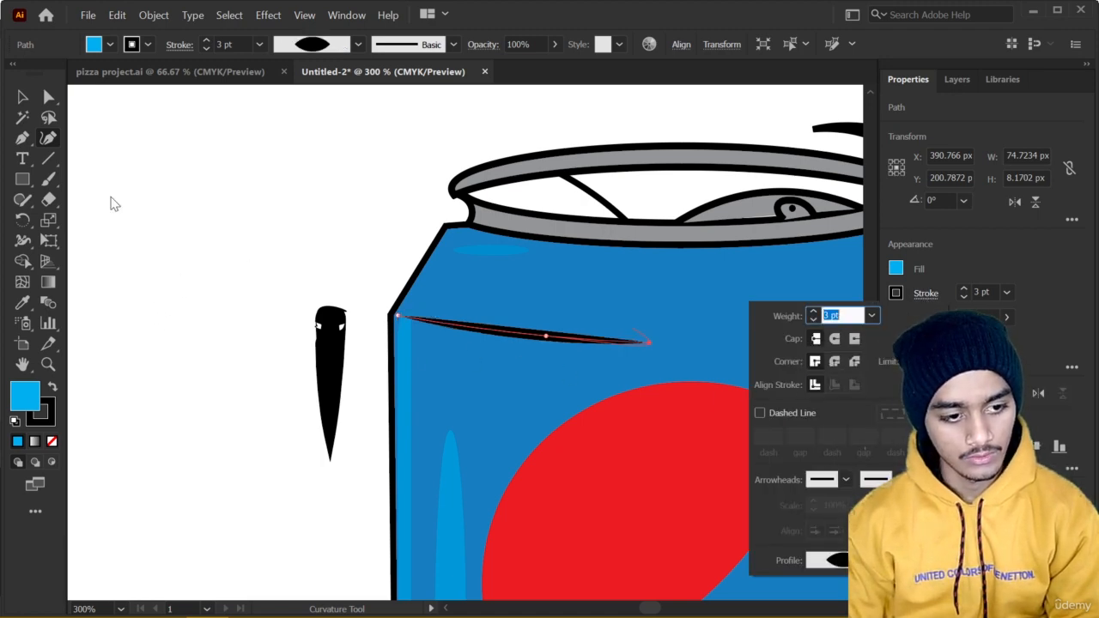
# Move the inner end point of the curved line across the can's upper body so it is about 66 px wide, and deselect it.
pyautogui.click(345, 213)
pyautogui.scroll(-2, 631, 375)
pyautogui.moveTo(638, 368); pyautogui.dragTo(332, 367)
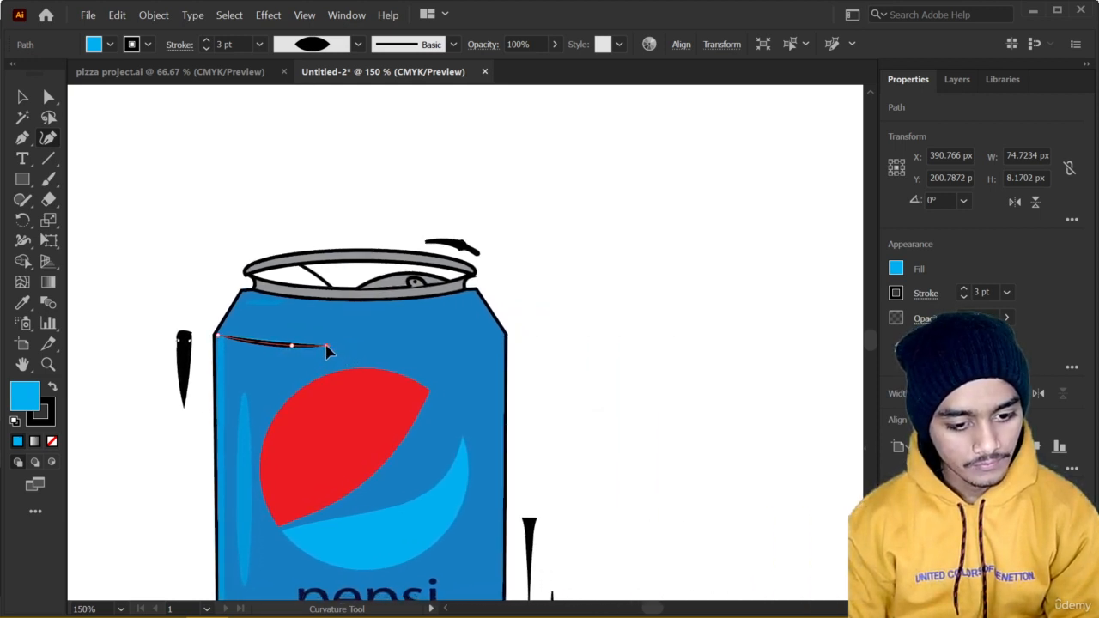
pyautogui.moveTo(327, 350); pyautogui.dragTo(329, 349)
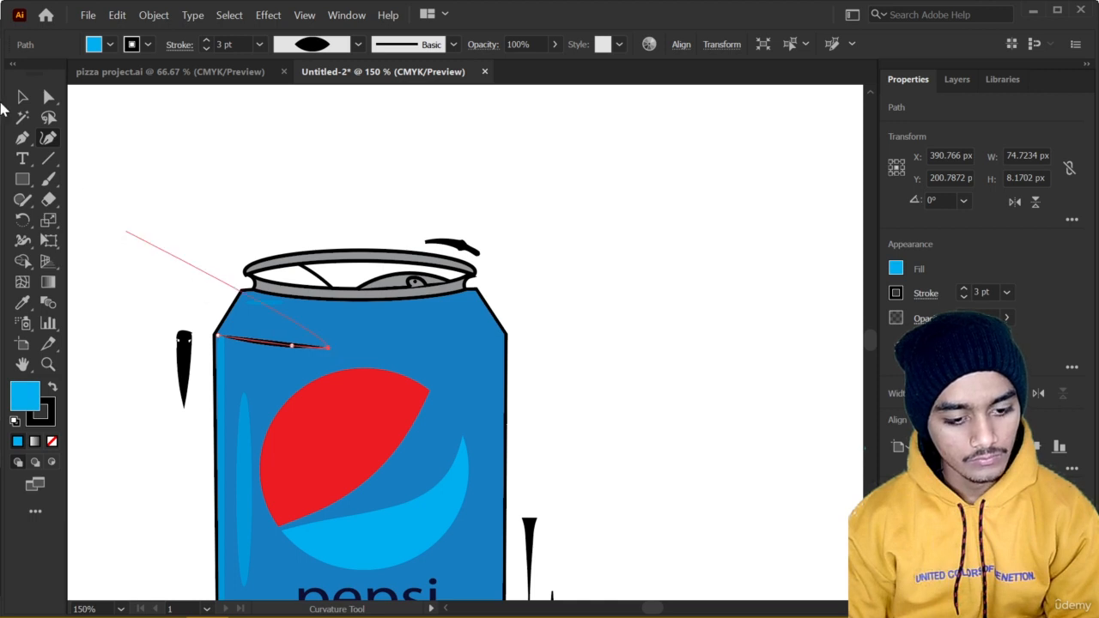
pyautogui.click(22, 98)
pyautogui.click(359, 361)
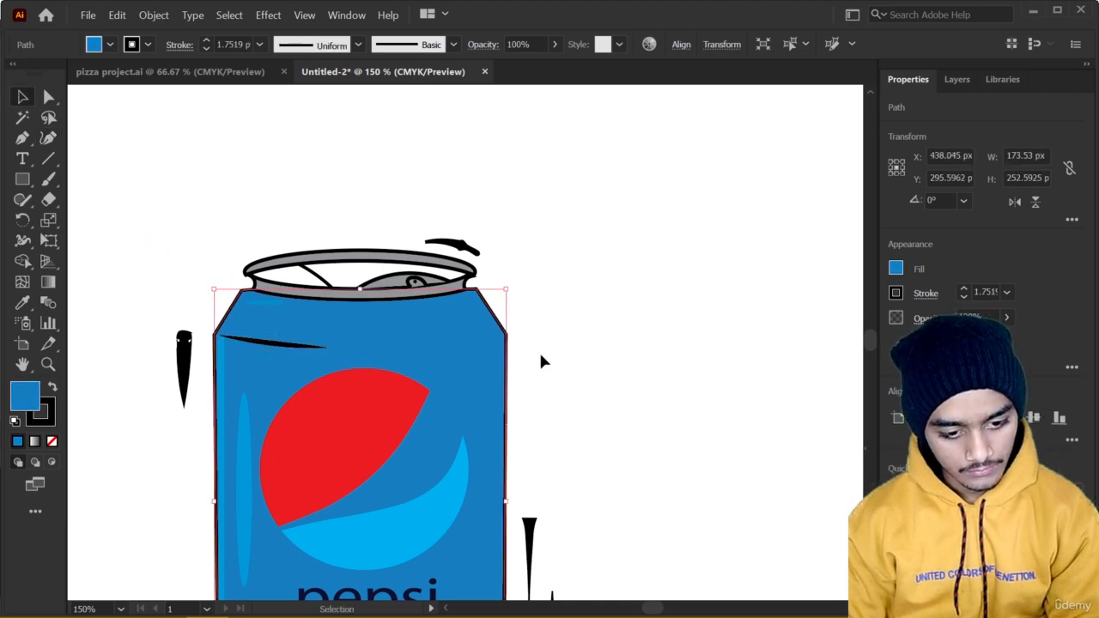
pyautogui.click(575, 351)
# Reflect a copy of the curved line across the vertical axis and place it against the can's right shoulder, mirroring the original.
pyautogui.click(254, 345)
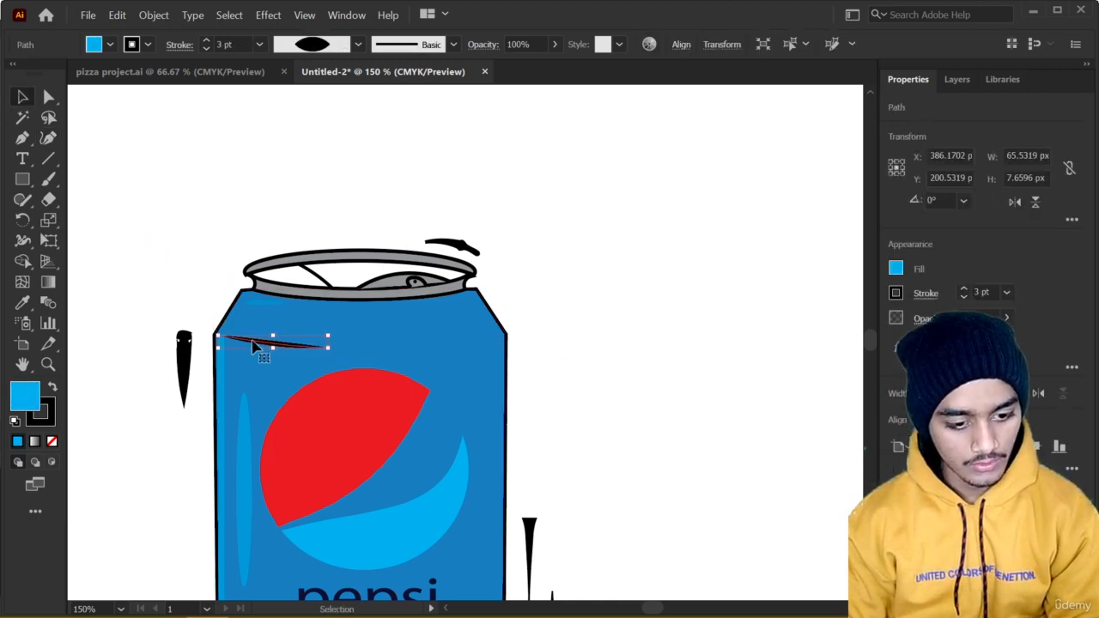
pyautogui.rightClick(255, 343)
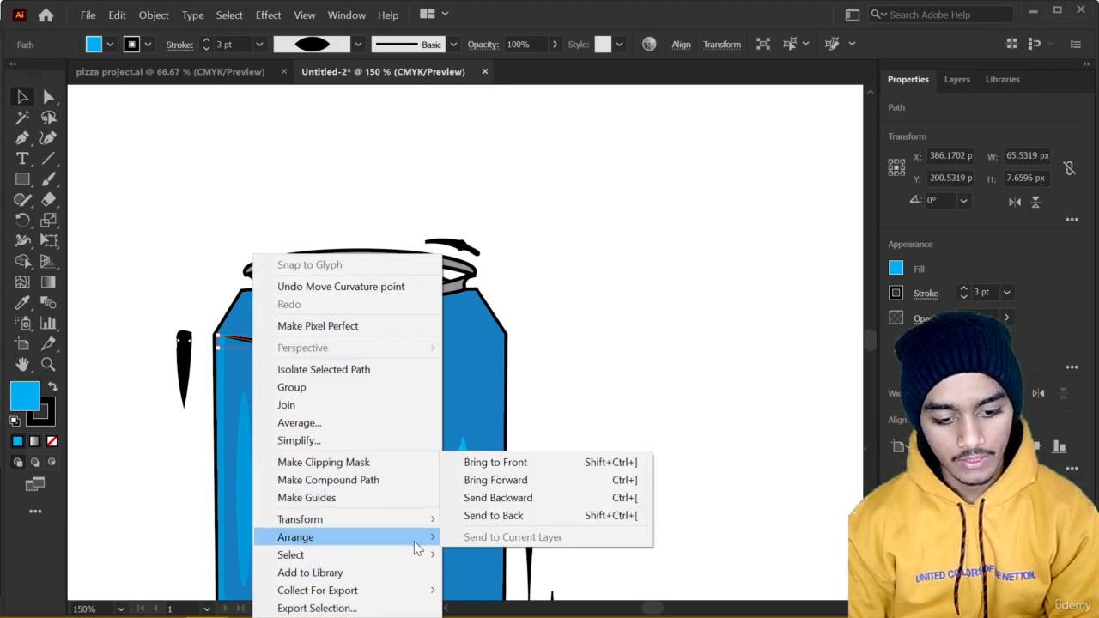
pyautogui.moveTo(427, 521)
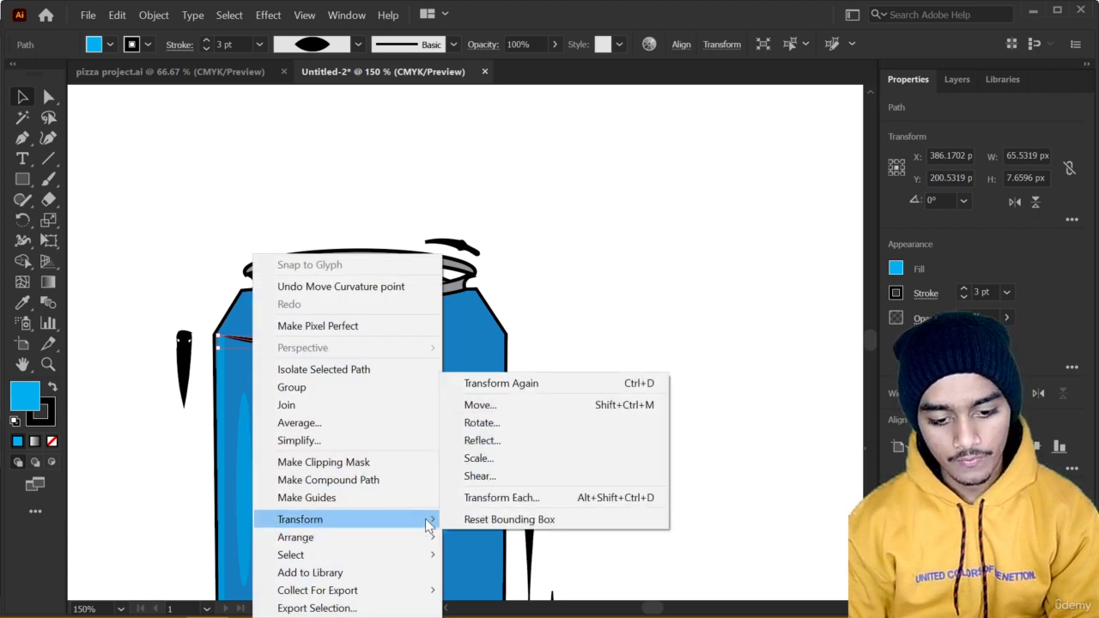
pyautogui.click(497, 445)
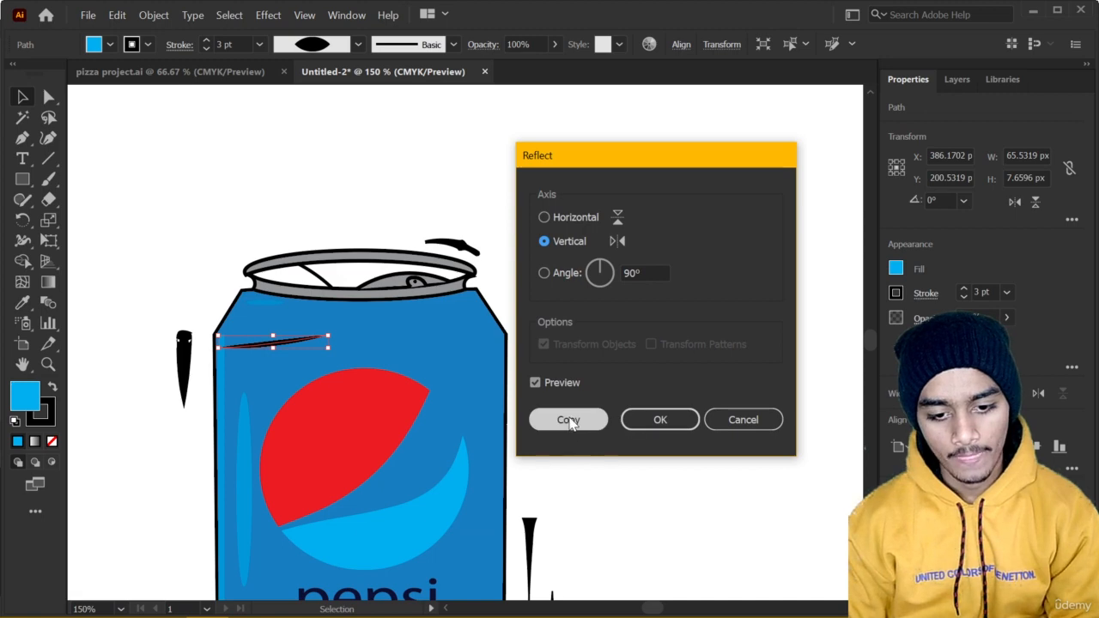
pyautogui.click(569, 421)
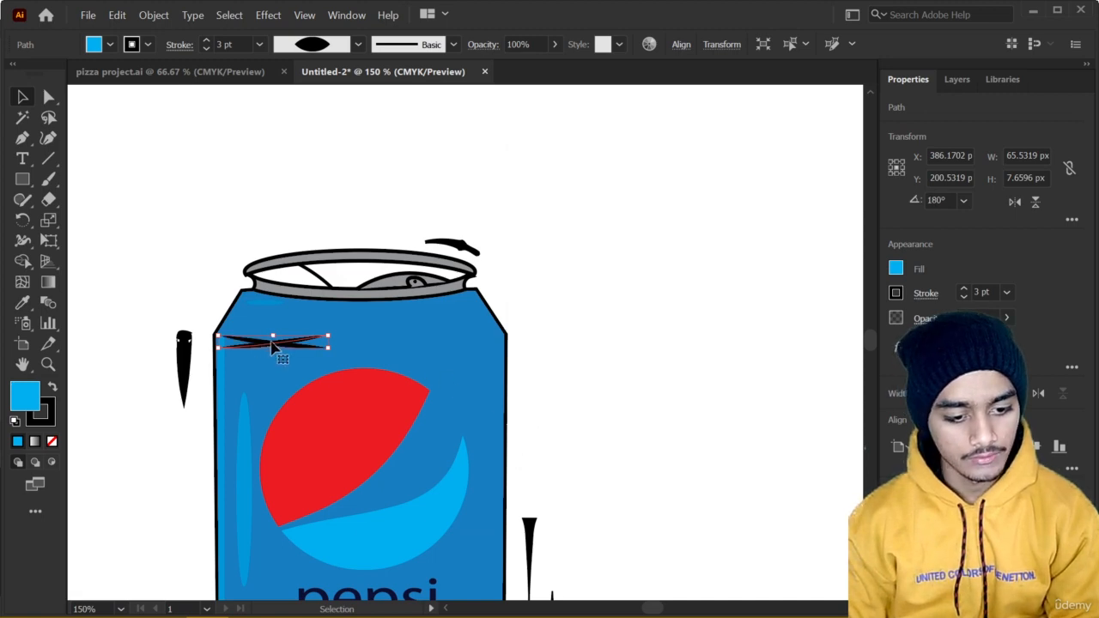
pyautogui.moveTo(273, 347); pyautogui.dragTo(448, 346)
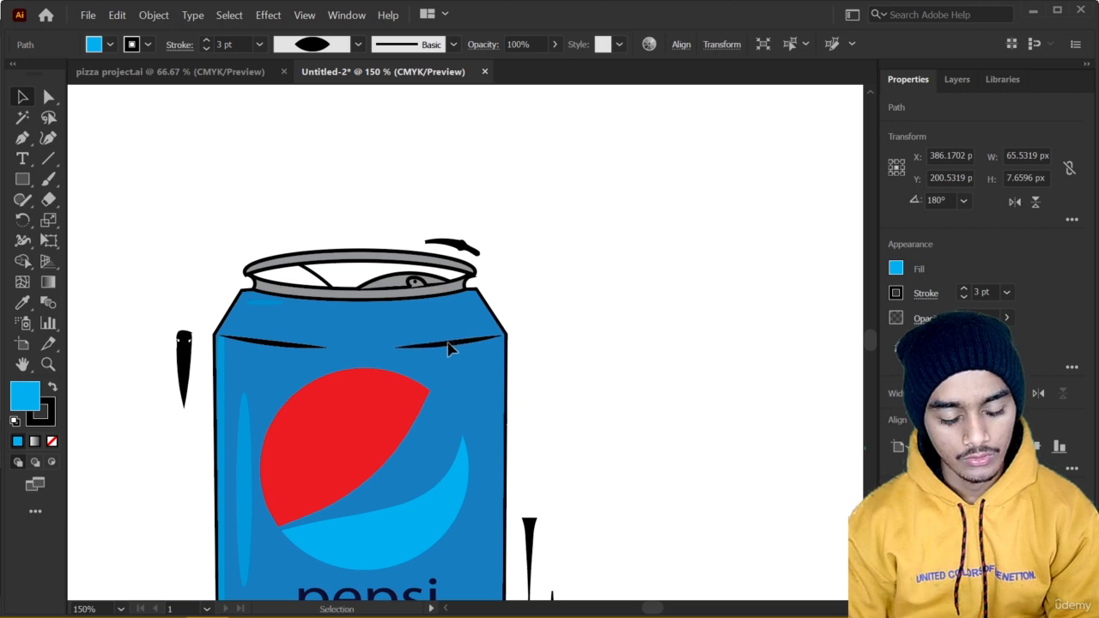
pyautogui.click(553, 321)
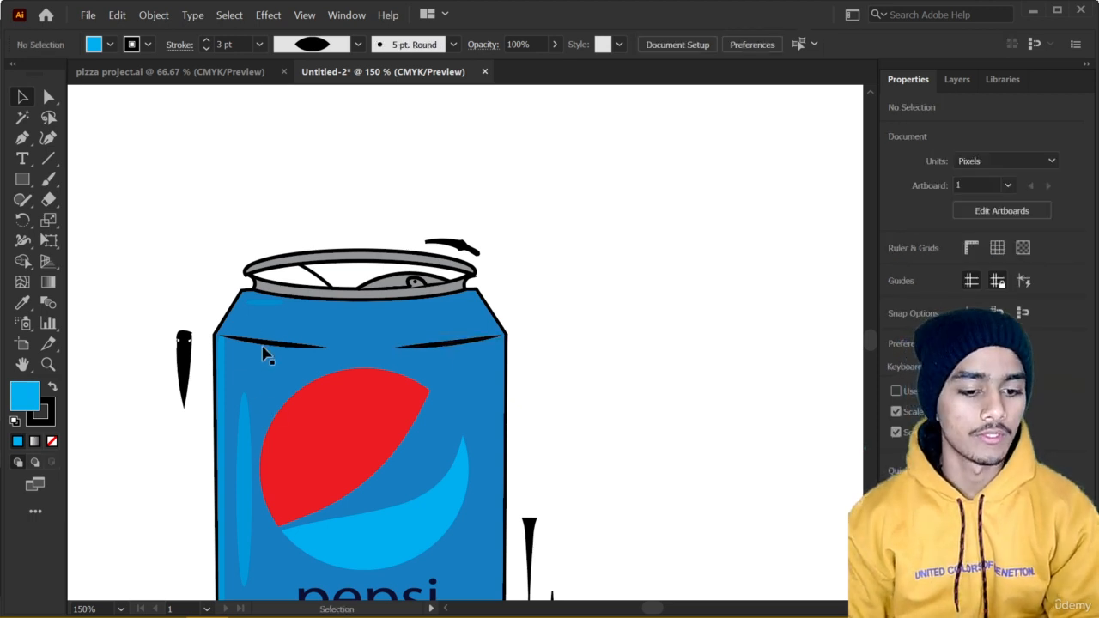
# Draw a horizontal 1 pt line about 6 px long between the two curved shoulder lines with the Curvature tool.
pyautogui.click(48, 137)
pyautogui.scroll(2, 345, 354)
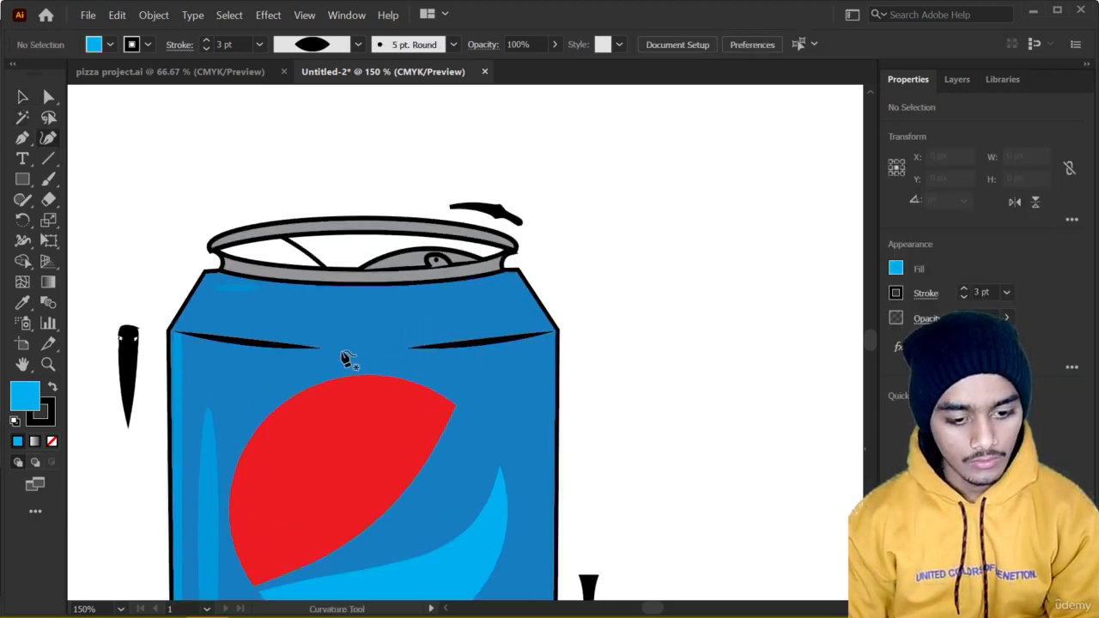
pyautogui.click(378, 345)
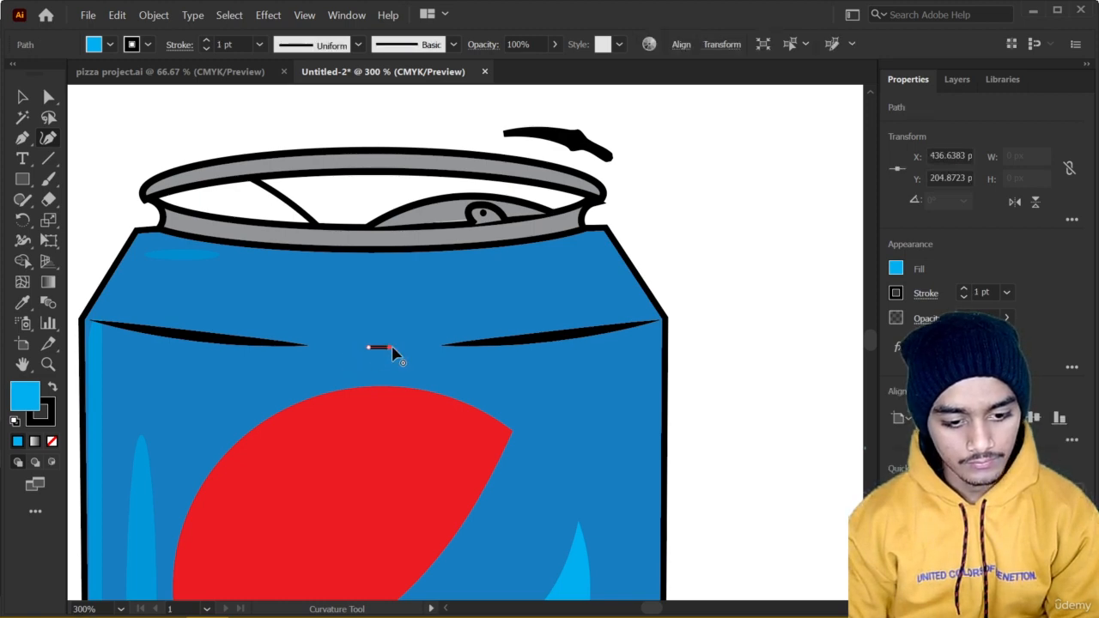
pyautogui.click(389, 347)
# Apply the lens-shaped width profile to the short line between the shoulder lines, undo the stray extra point, and deselect it.
pyautogui.click(926, 294)
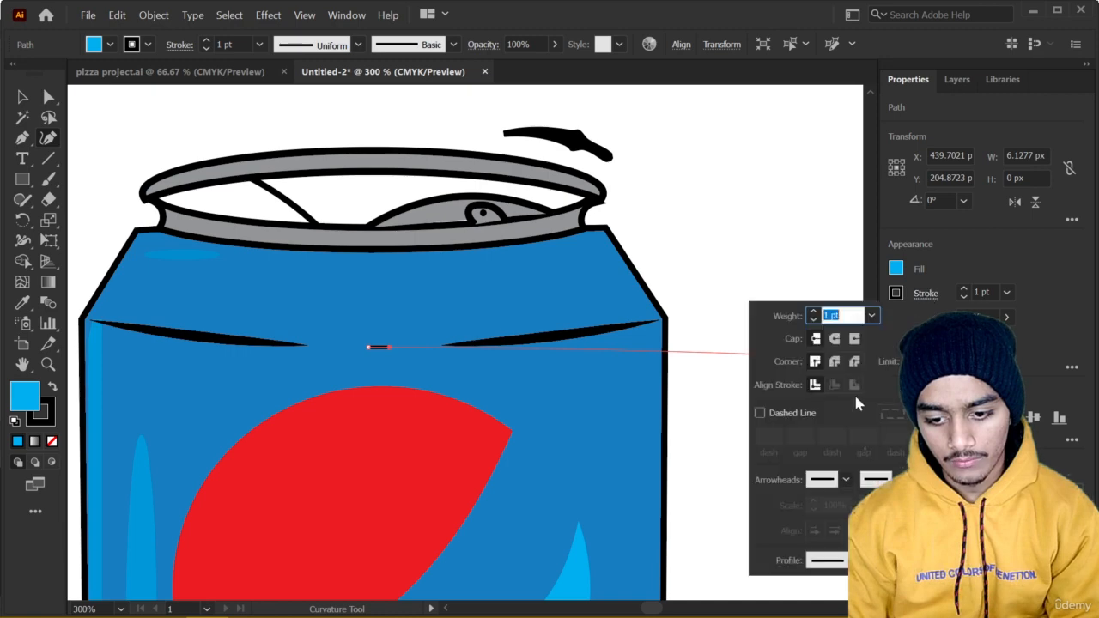
pyautogui.click(877, 560)
pyautogui.click(839, 387)
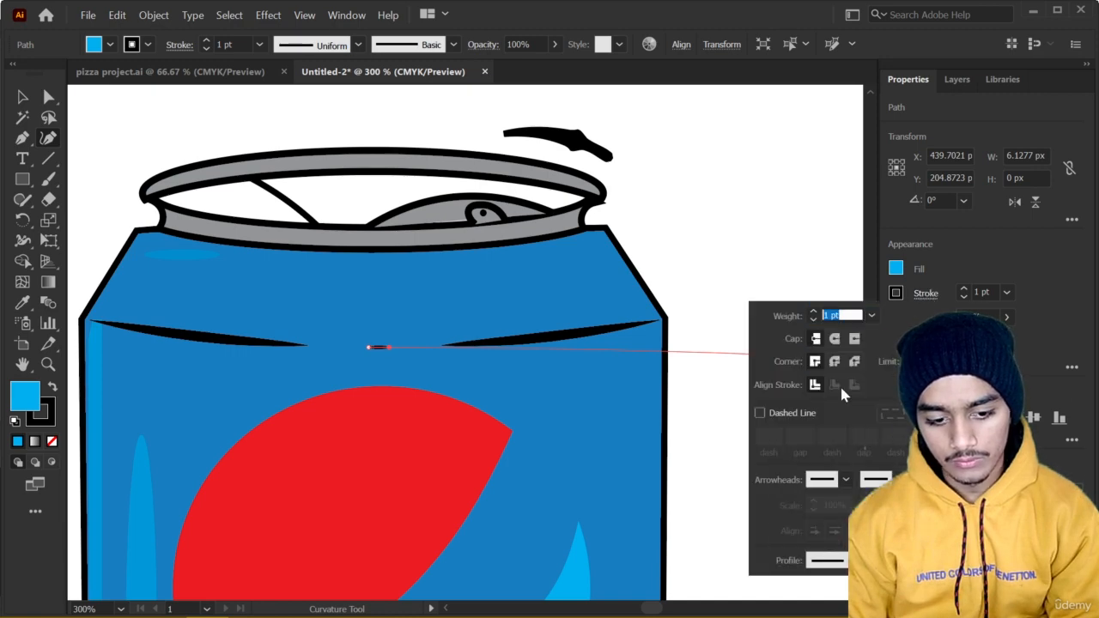
pyautogui.click(706, 246)
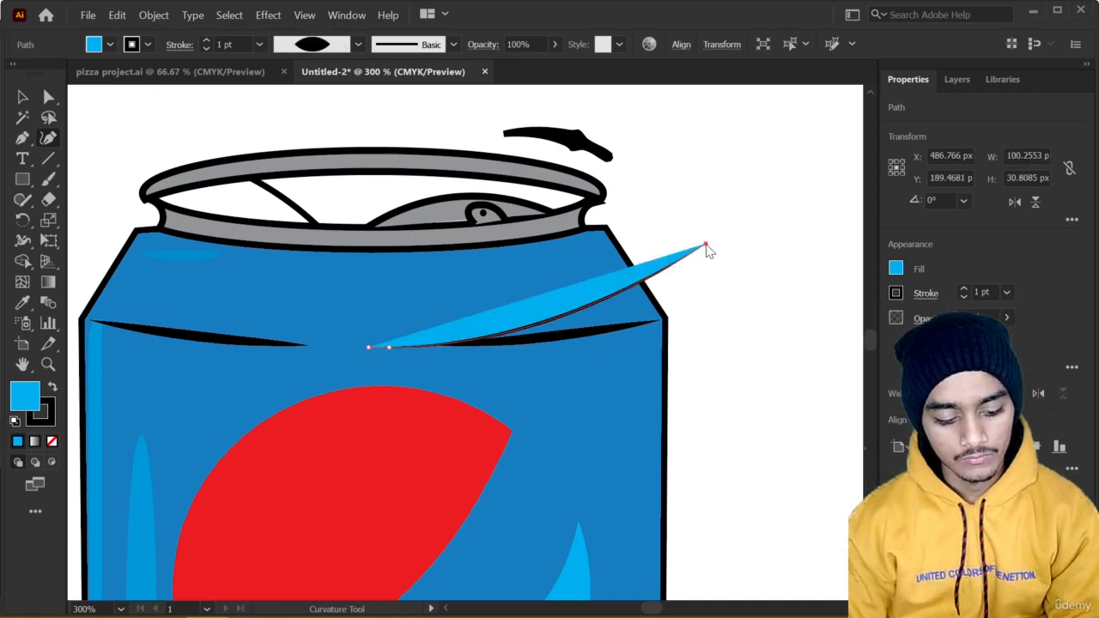
pyautogui.hotkey('ctrl', 'z')
pyautogui.click(27, 102)
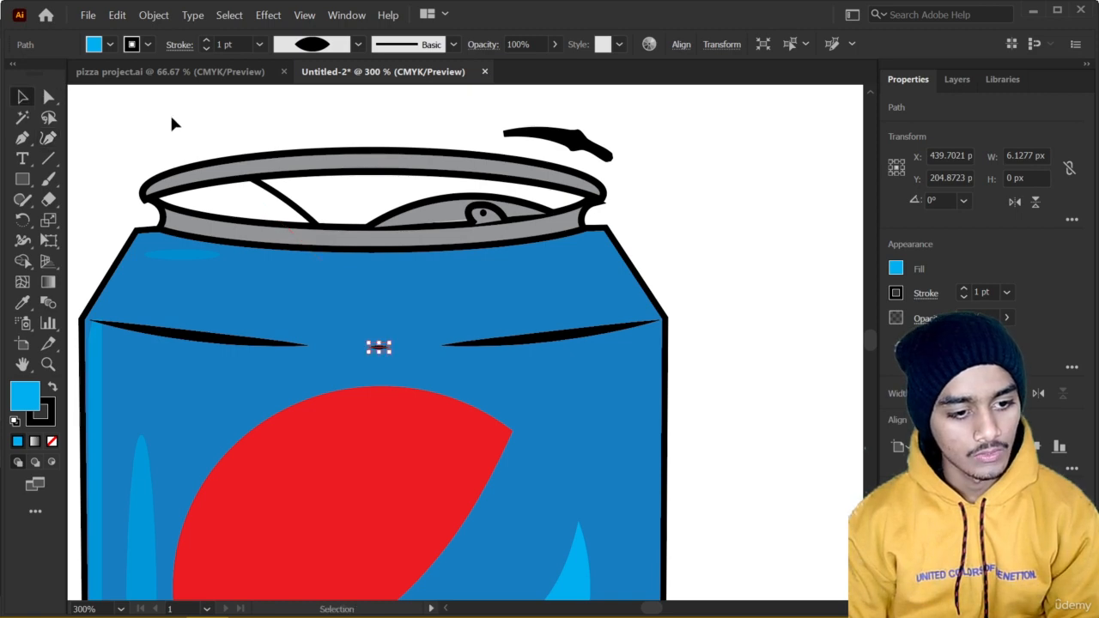
pyautogui.click(170, 113)
# Draw a rectangle about 835 by 585 px covering the artboard and send it to the back behind the can.
pyautogui.scroll(-3, 272, 309)
pyautogui.moveTo(246, 395); pyautogui.dragTo(348, 355)
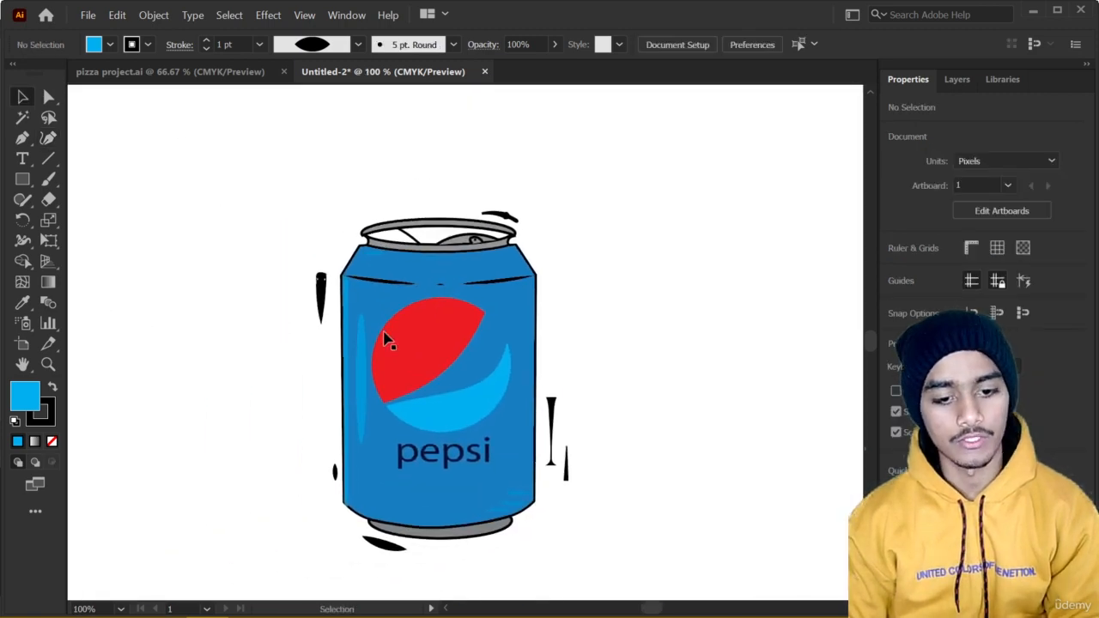
pyautogui.scroll(-2, 380, 344)
pyautogui.scroll(1, 368, 349)
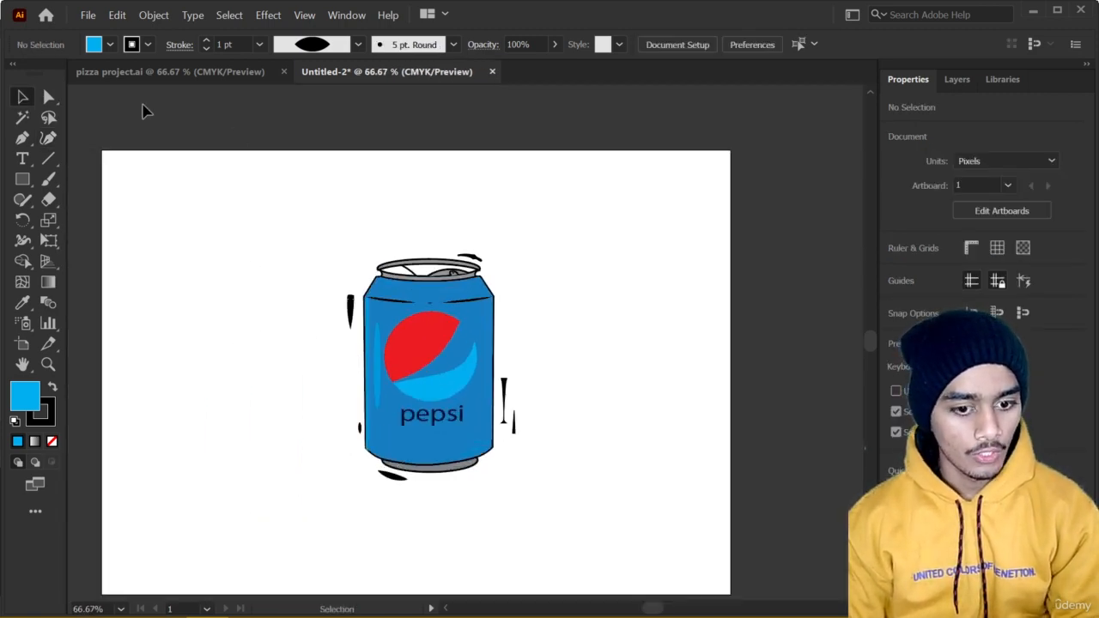
pyautogui.click(23, 178)
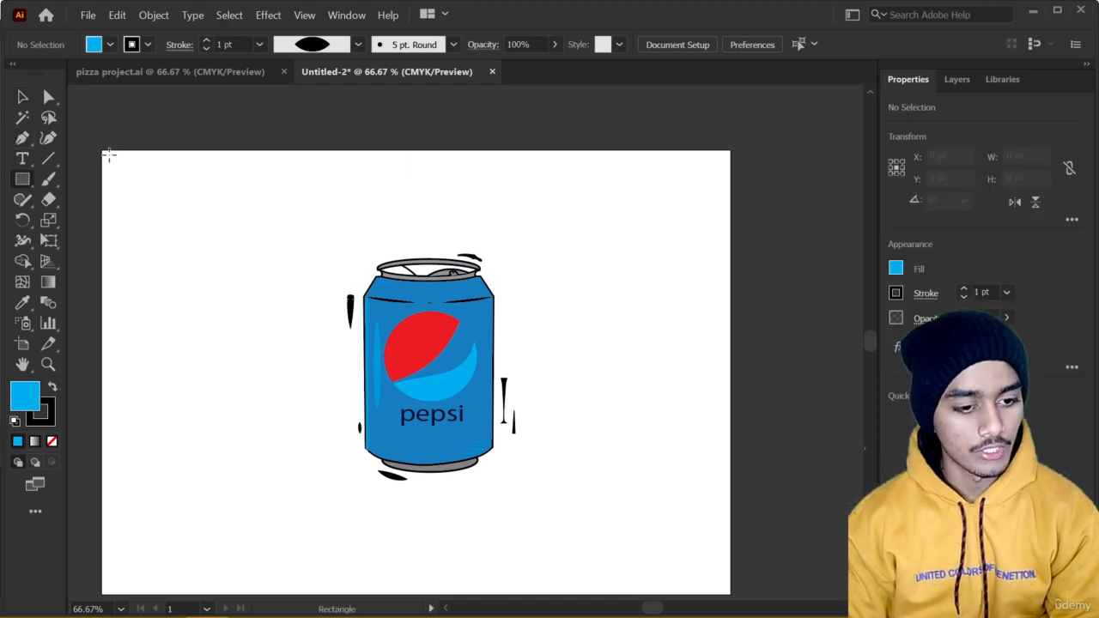
pyautogui.moveTo(104, 154); pyautogui.dragTo(729, 593)
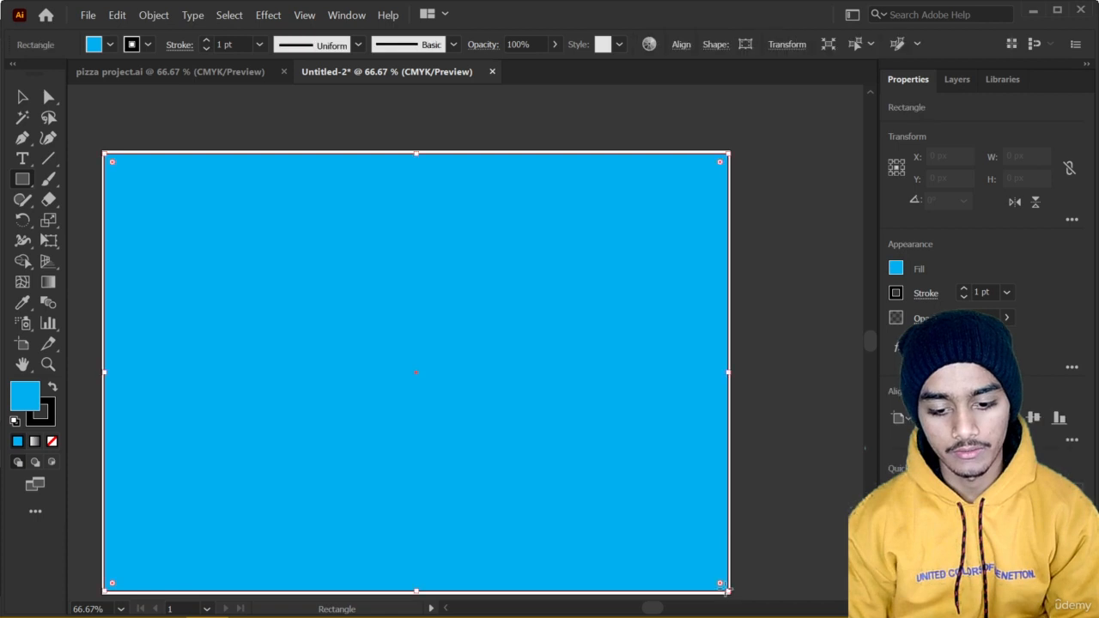
pyautogui.rightClick(471, 402)
pyautogui.moveTo(645, 322)
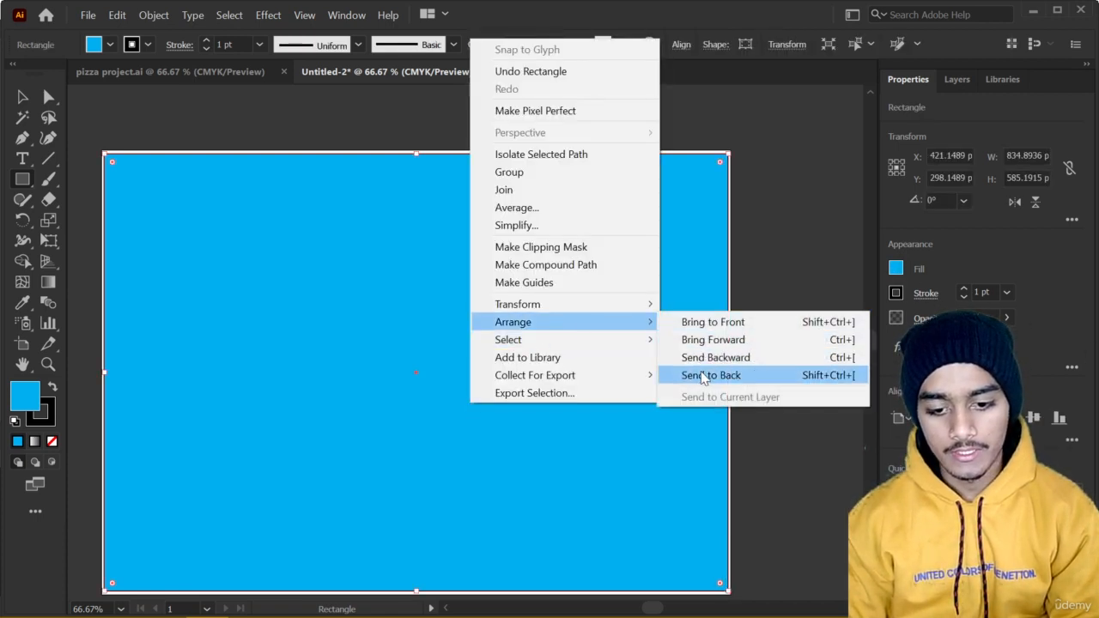
pyautogui.click(706, 378)
# Try orange, light orange, gray, yellow, white and black solid fills on the background rectangle.
pyautogui.click(897, 270)
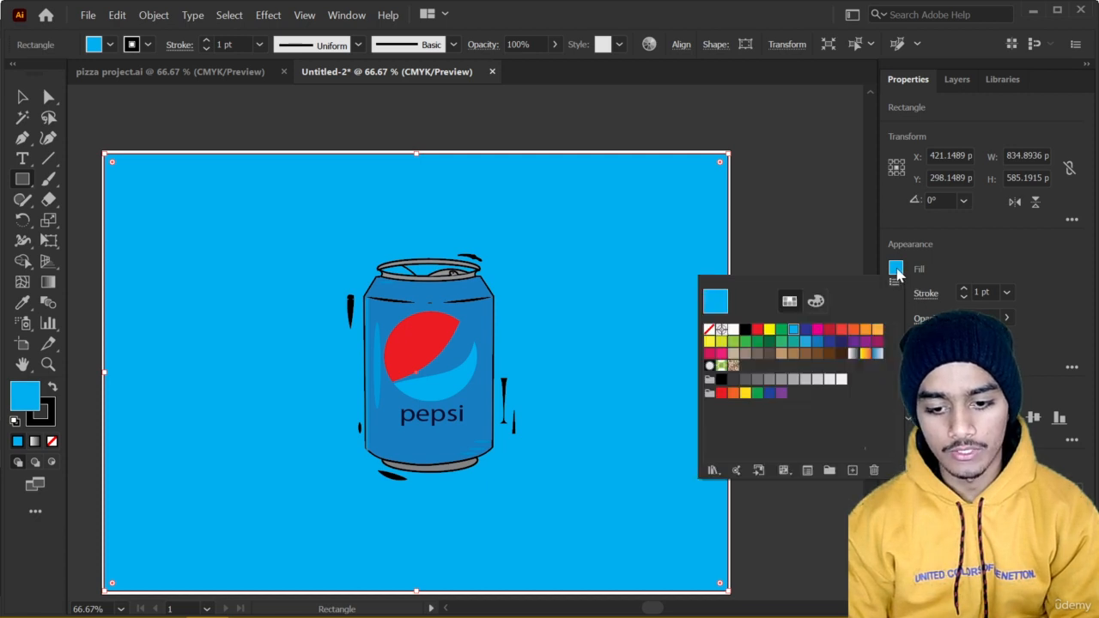
pyautogui.click(865, 331)
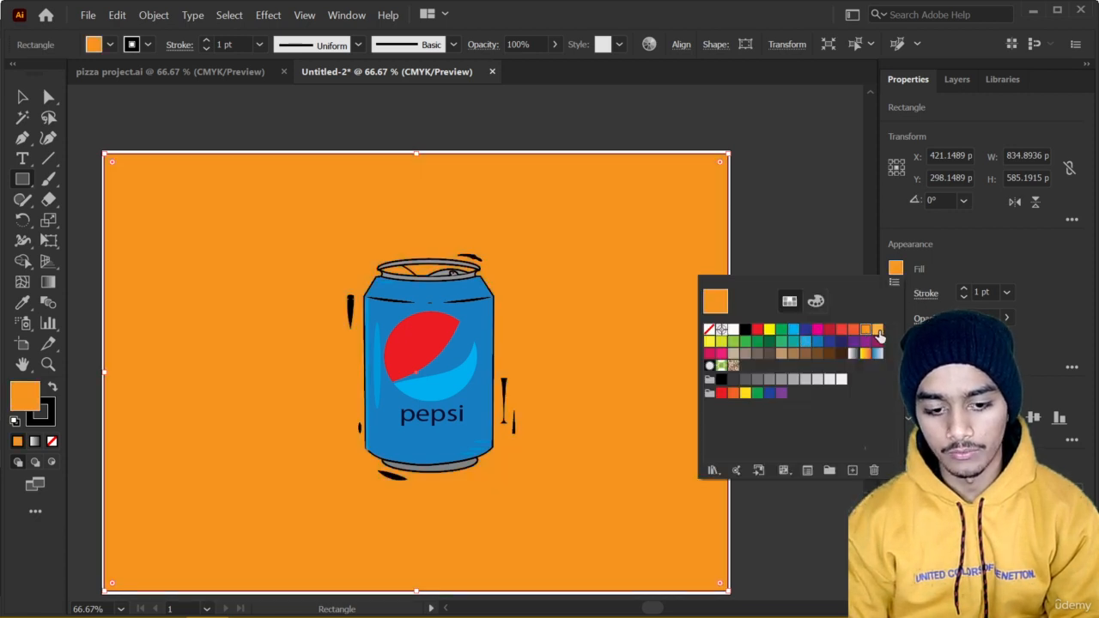
pyautogui.click(877, 331)
pyautogui.click(865, 331)
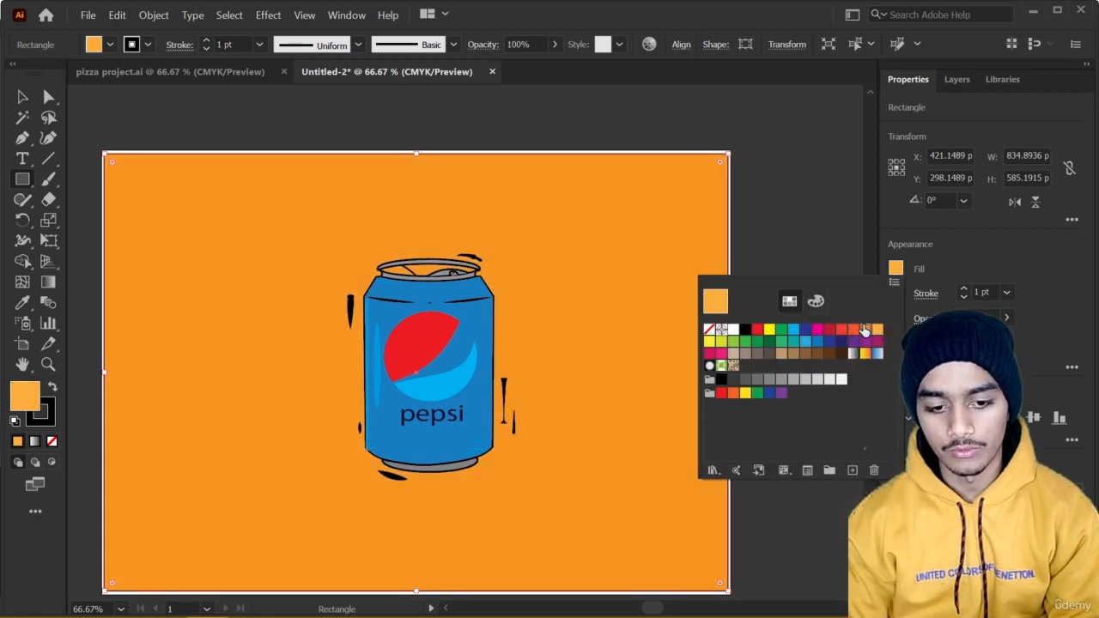
pyautogui.click(781, 379)
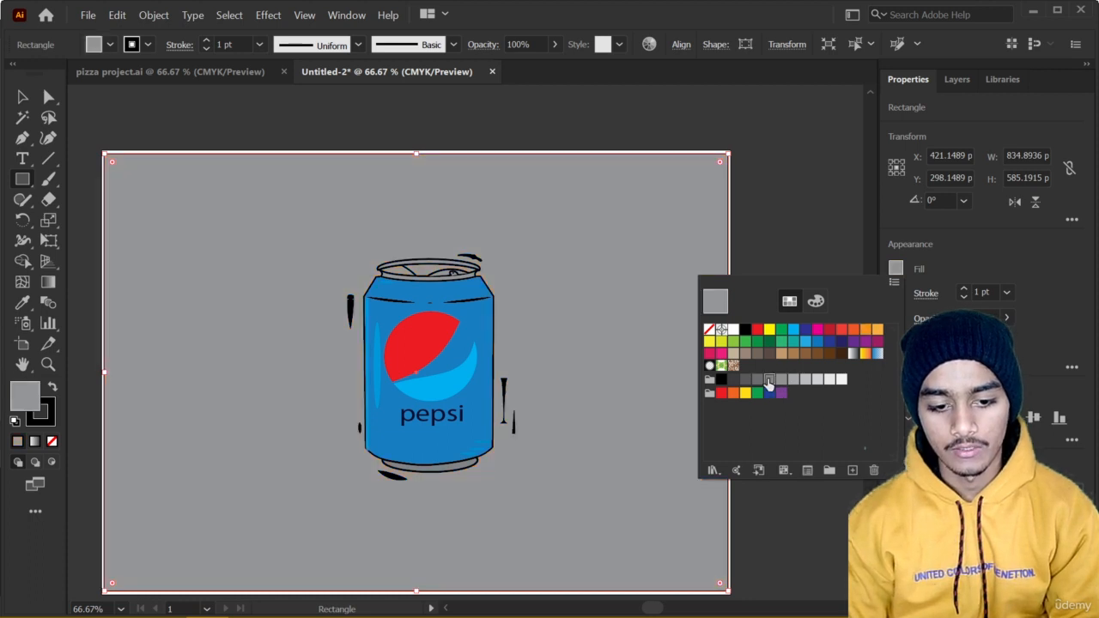
pyautogui.click(770, 379)
pyautogui.click(733, 394)
pyautogui.click(745, 393)
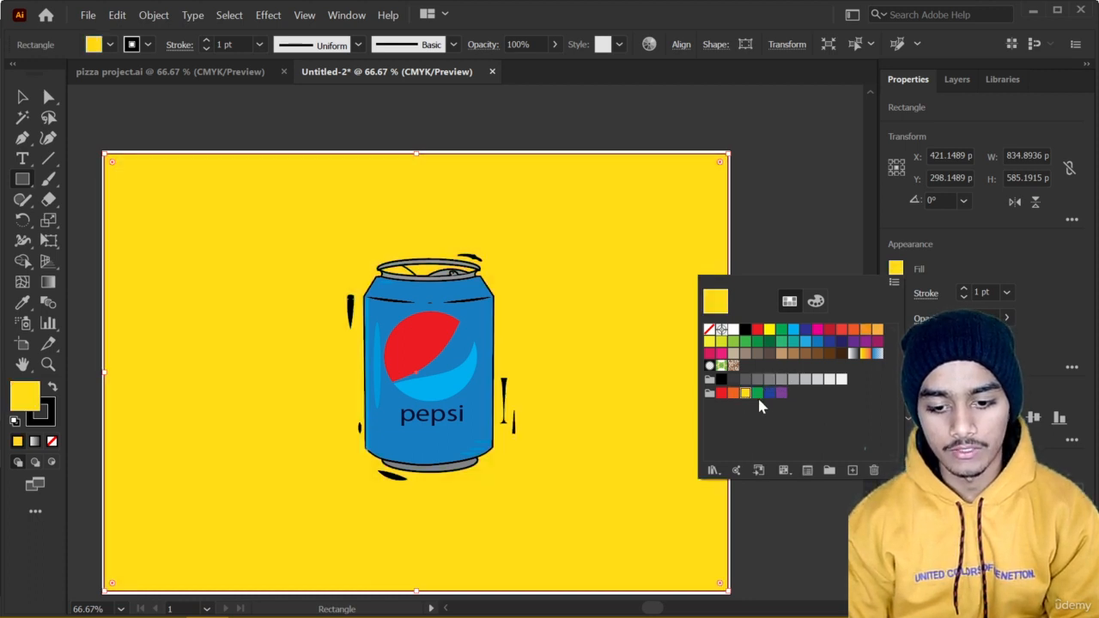
pyautogui.click(734, 330)
pyautogui.click(746, 330)
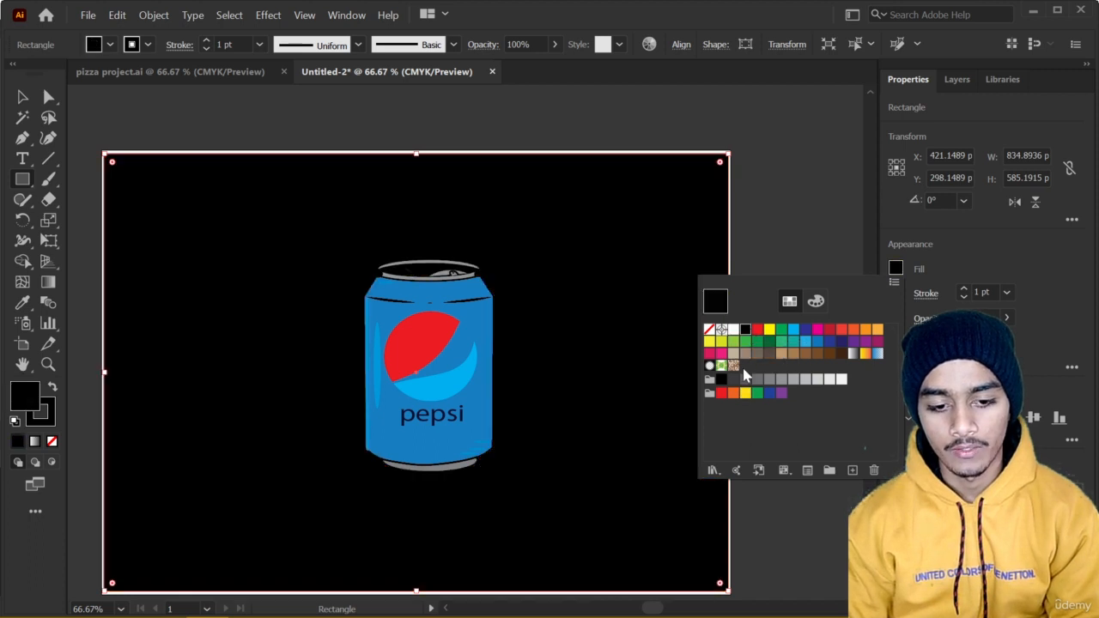
# Try a dark blue fill, the yellow-to-red gradient and the white-to-black gradient on the background rectangle.
pyautogui.click(843, 343)
pyautogui.click(854, 353)
pyautogui.click(865, 354)
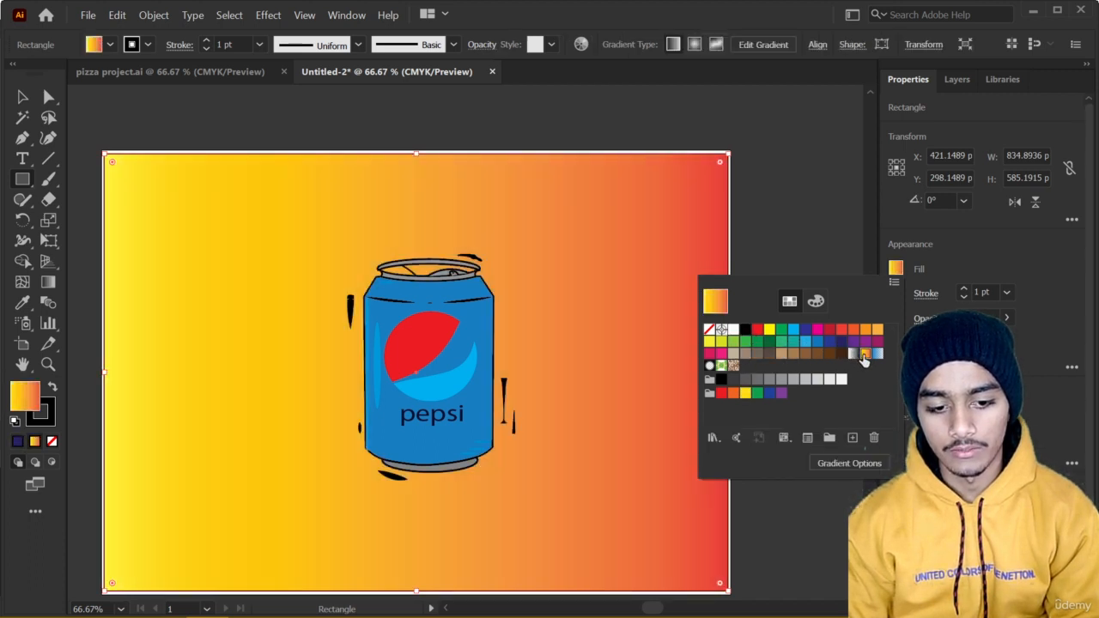
pyautogui.click(854, 357)
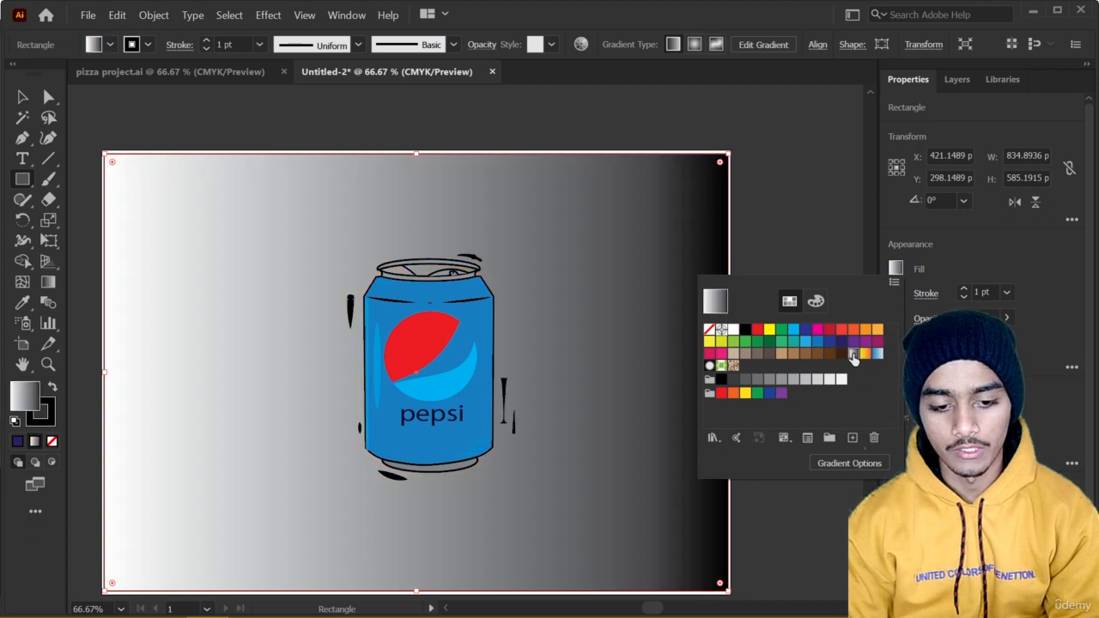
# Fill the background rectangle with the blue-to-white linear gradient swatch and deselect it.
pyautogui.click(877, 355)
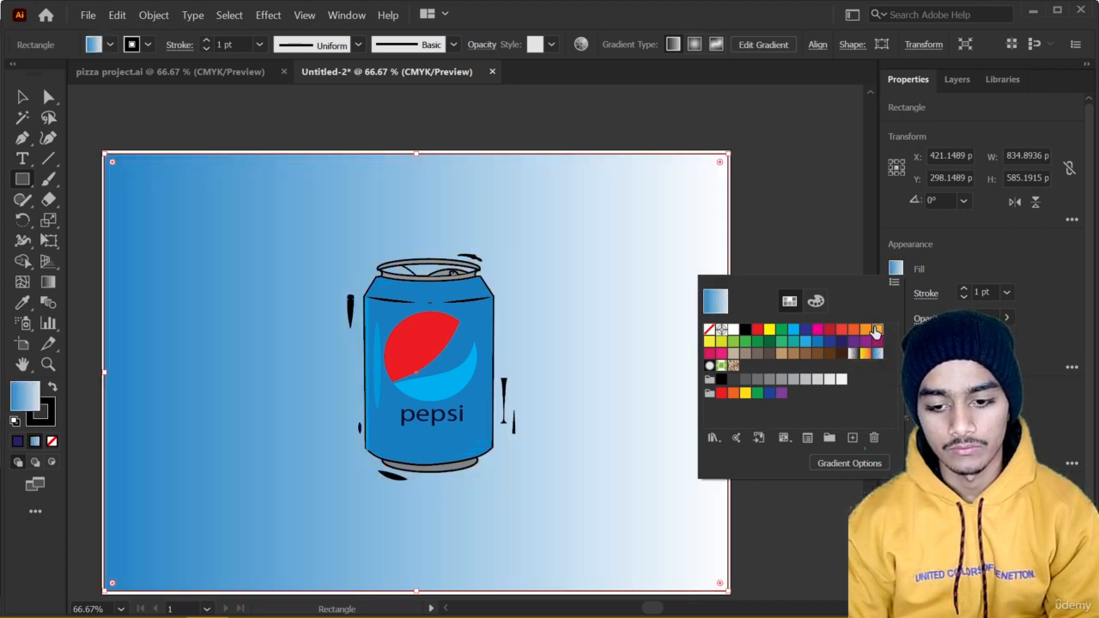
pyautogui.click(876, 330)
pyautogui.click(878, 354)
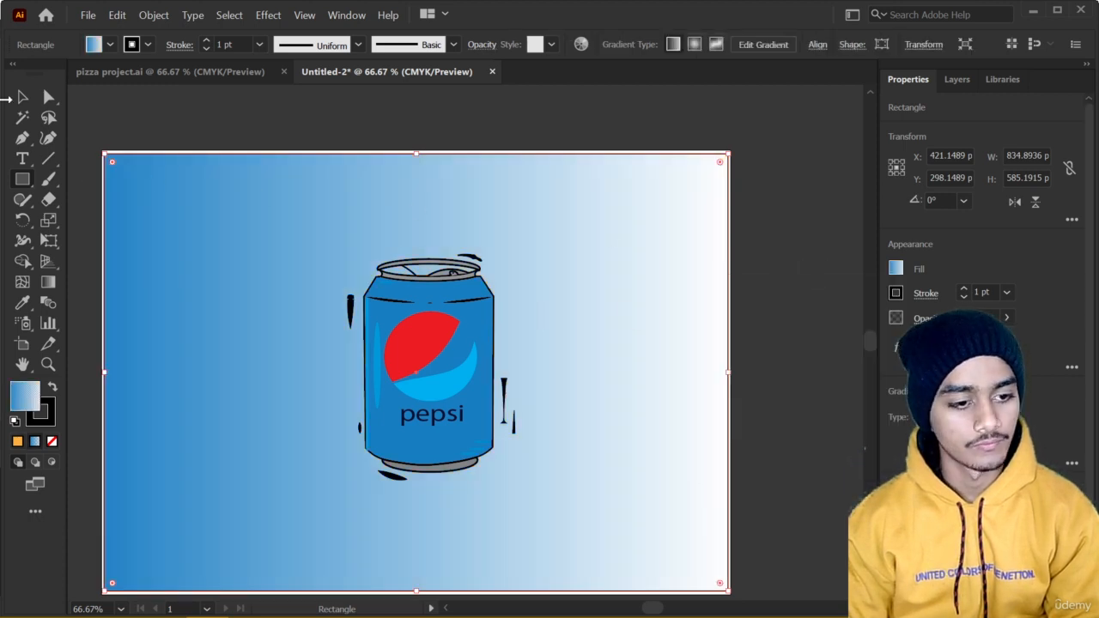
pyautogui.click(23, 98)
pyautogui.click(258, 126)
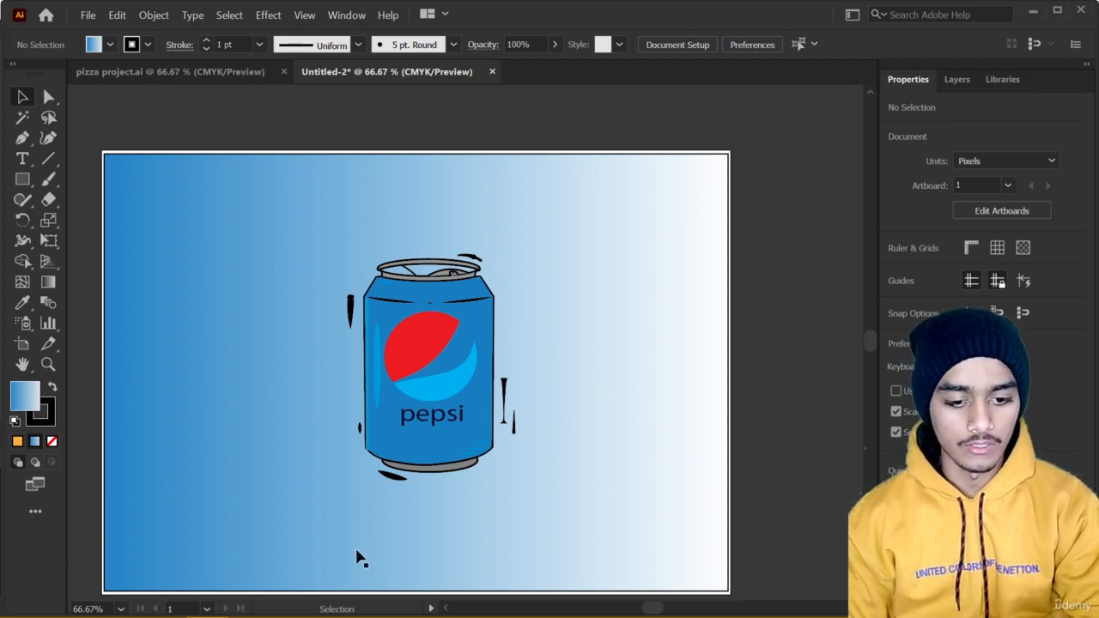
pyautogui.moveTo(108, 610)
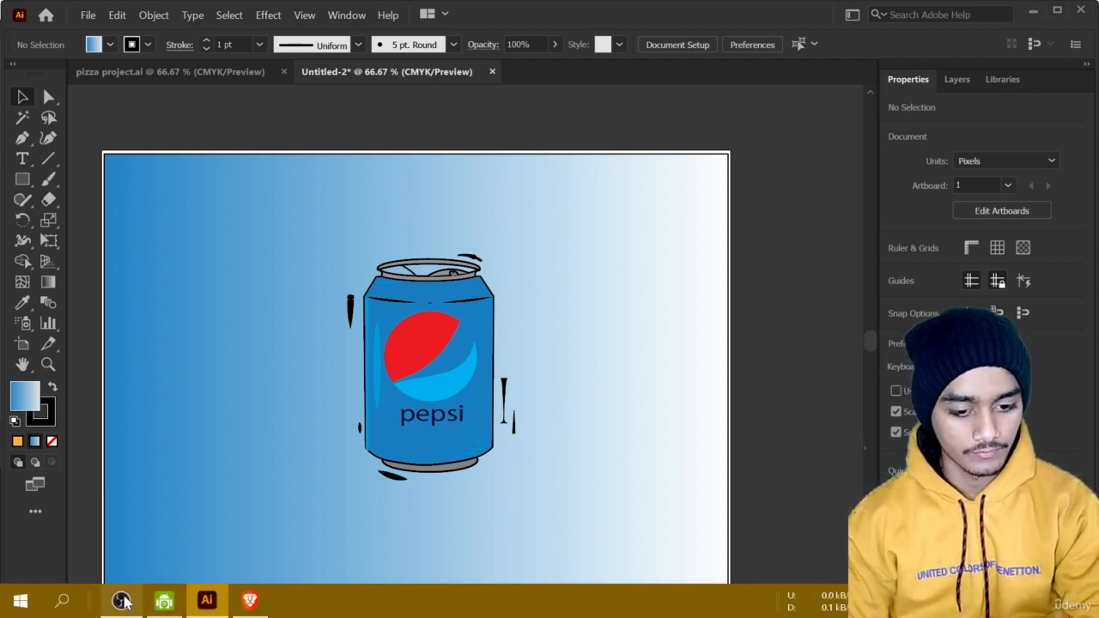